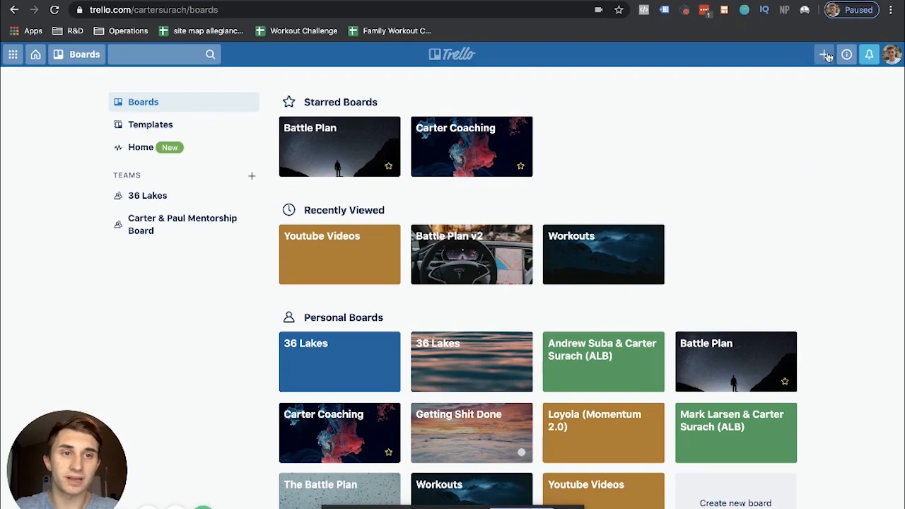
Start a new board and set its background to a half-timbered house photo found by searching the photos for "House".
{"action": "left_click", "coordinate": [826, 54]}
{"action": "left_click", "coordinate": [750, 112]}
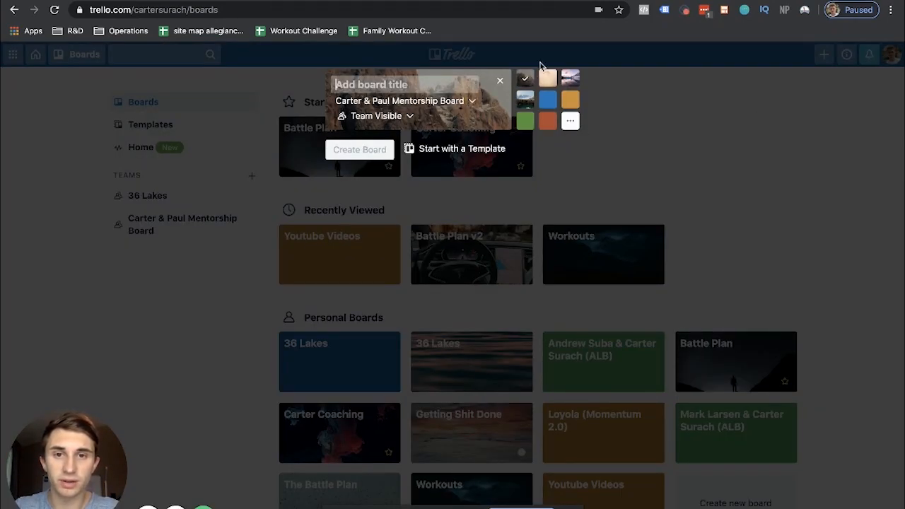
{"action": "left_click", "coordinate": [570, 121]}
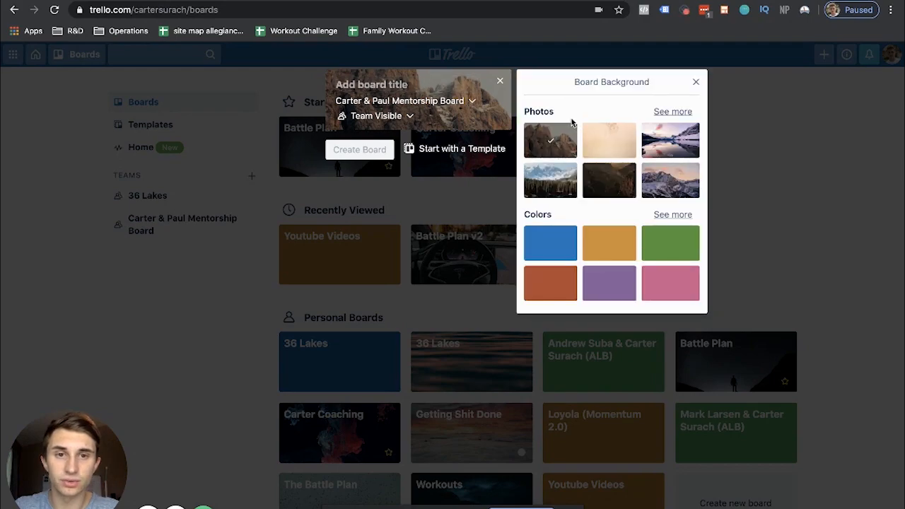
{"action": "left_click", "coordinate": [671, 112]}
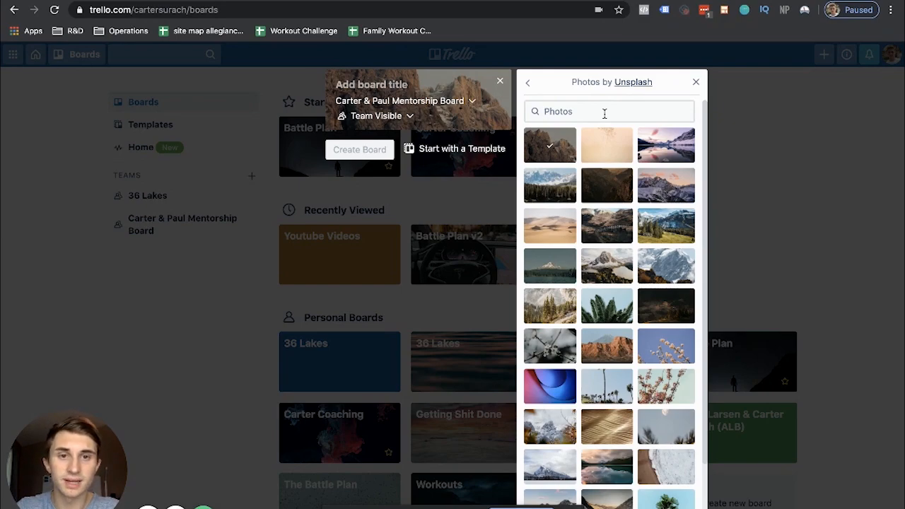
{"action": "type", "text": "House"}
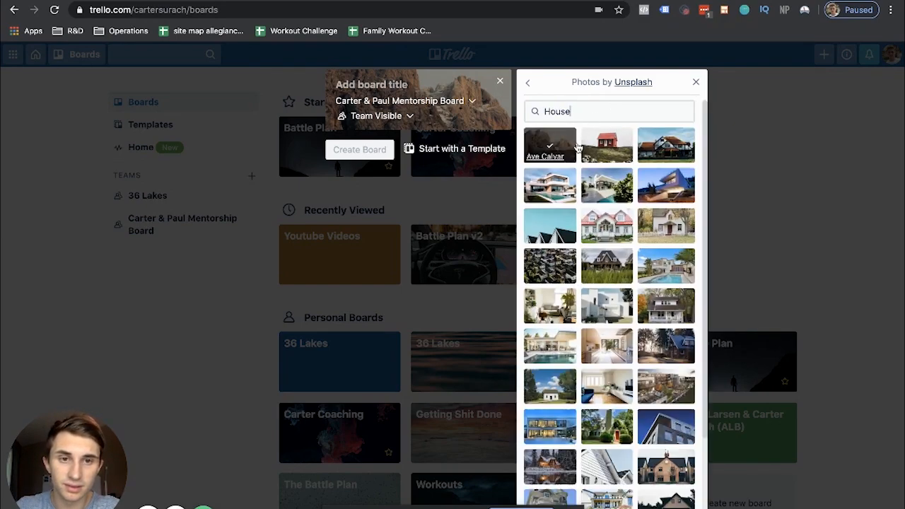
{"action": "left_click", "coordinate": [666, 147]}
{"action": "left_click", "coordinate": [697, 82]}
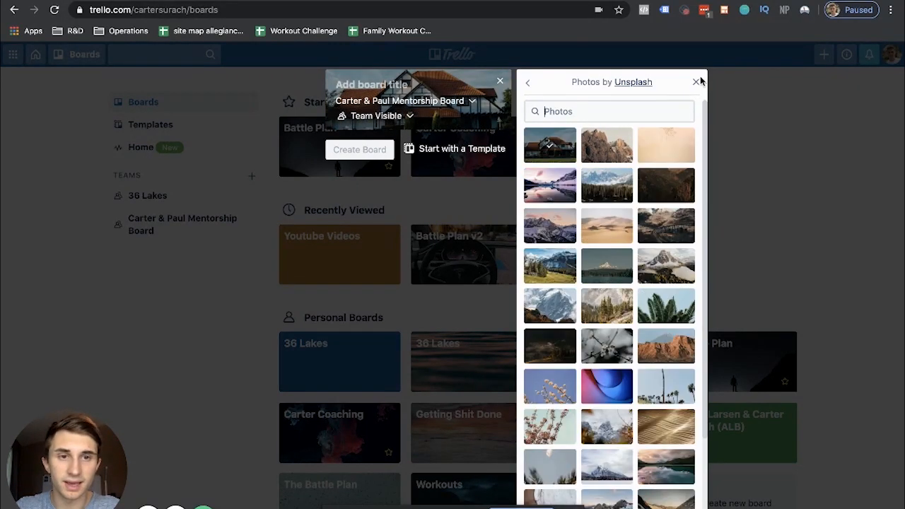
Title the board "Building The House", set it to No team with Private visibility, and create it.
{"action": "left_click", "coordinate": [403, 85]}
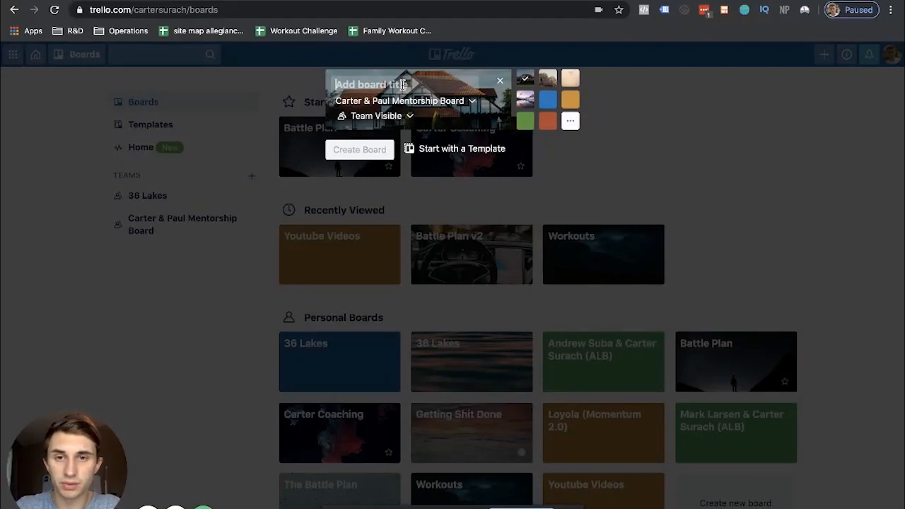
{"action": "type", "text": "Buulding The House"}
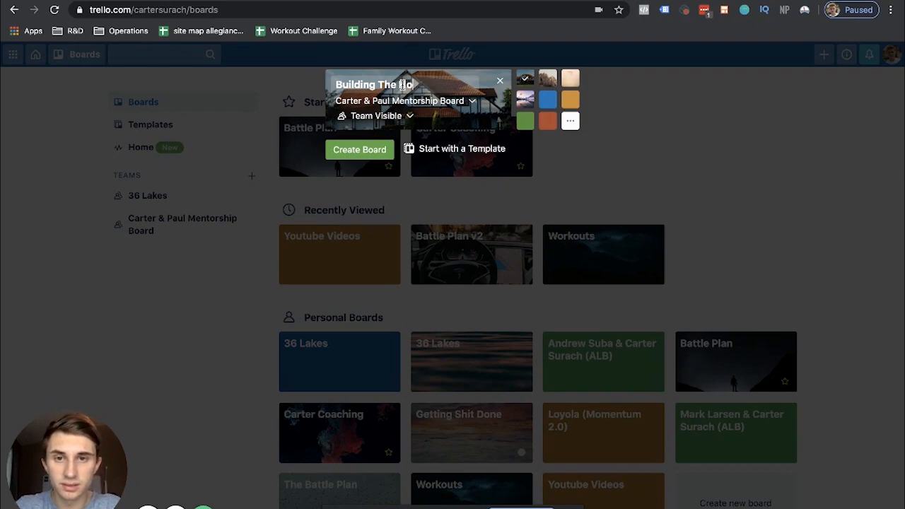
{"action": "left_click", "coordinate": [458, 102]}
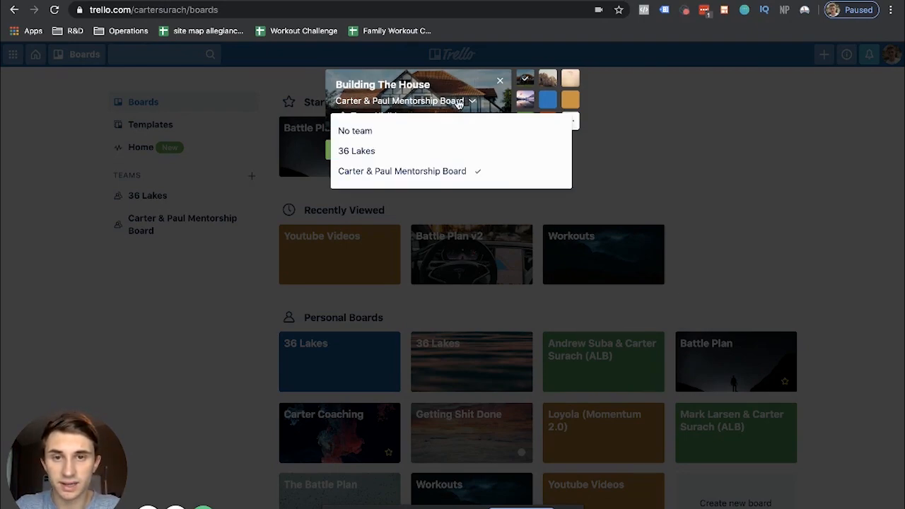
{"action": "left_click", "coordinate": [380, 134]}
{"action": "left_click", "coordinate": [380, 116]}
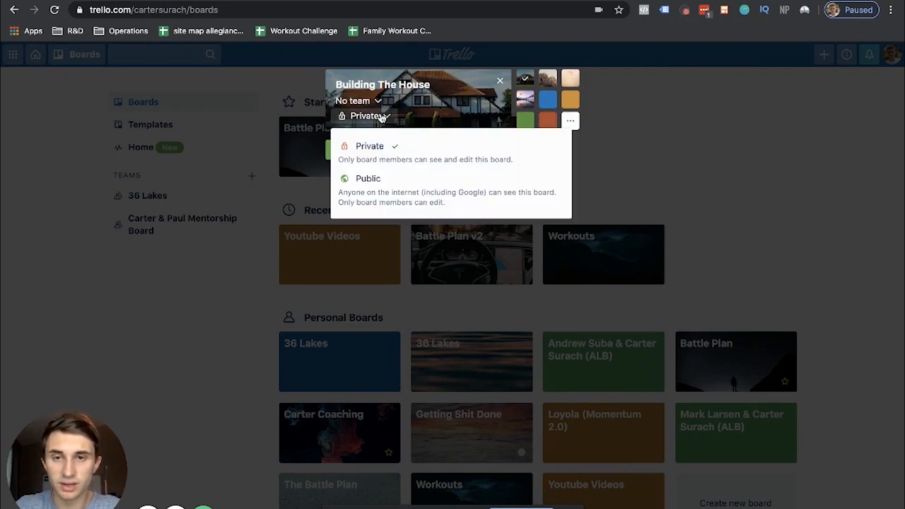
{"action": "left_click", "coordinate": [374, 146]}
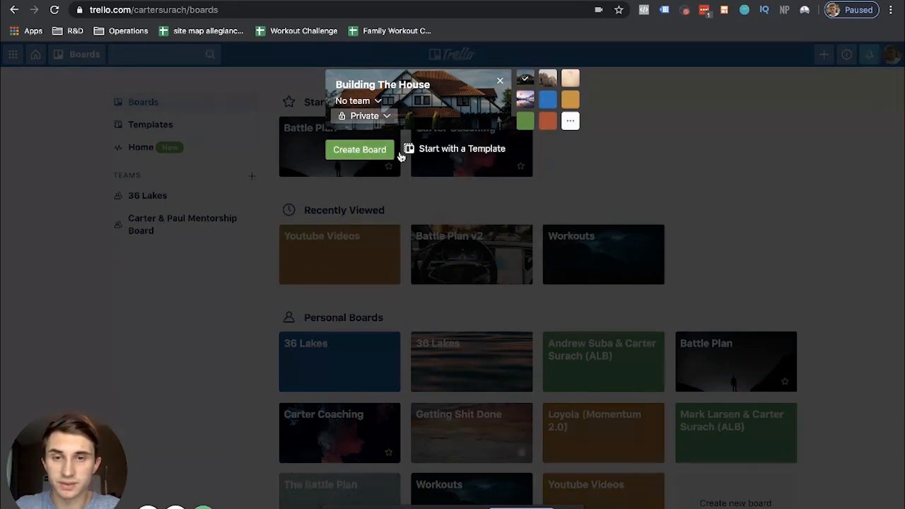
{"action": "left_click", "coordinate": [355, 151]}
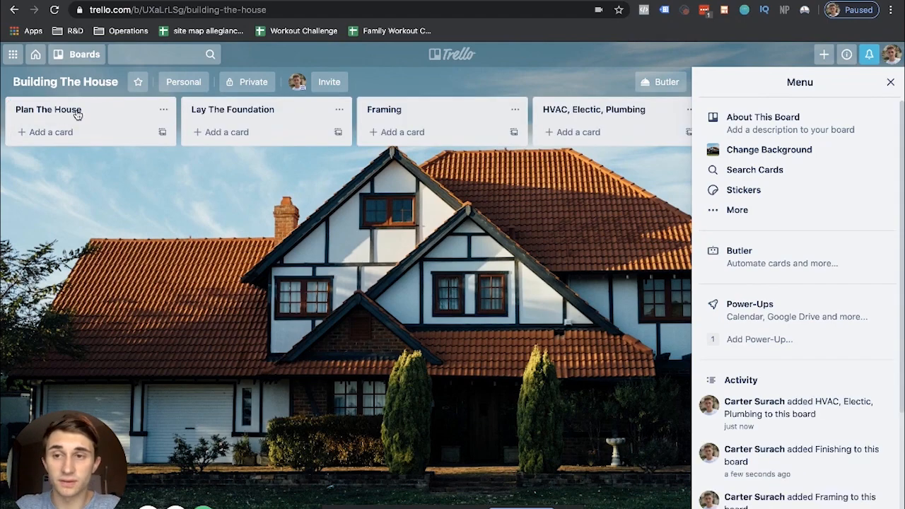
Look over the board's lists and dismiss the empty new-list entry after the Finishing list.
{"action": "scroll", "coordinate": [283, 113], "scroll_direction": "right", "scroll_amount": 5}
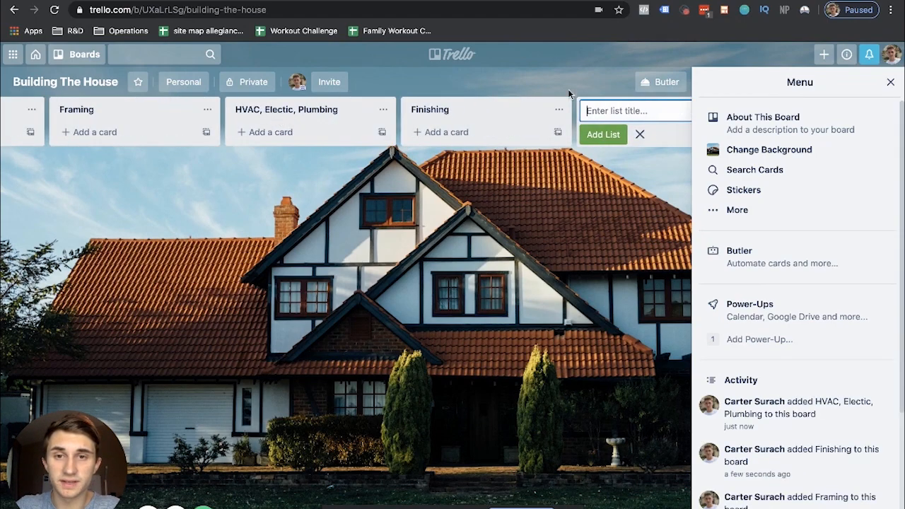
{"action": "scroll", "coordinate": [208, 158], "scroll_direction": "left", "scroll_amount": 5}
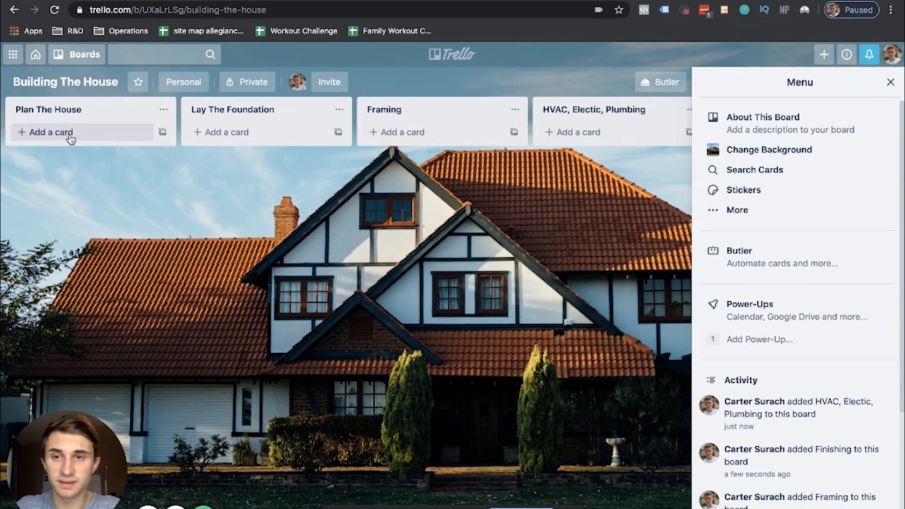
{"action": "scroll", "coordinate": [522, 117], "scroll_direction": "right", "scroll_amount": 5}
{"action": "left_click", "coordinate": [327, 204]}
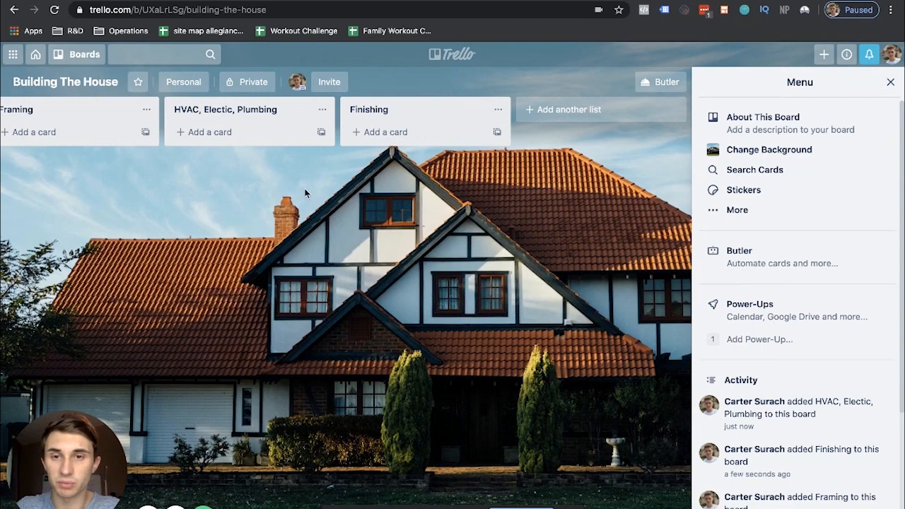
{"action": "scroll", "coordinate": [359, 136], "scroll_direction": "left", "scroll_amount": 5}
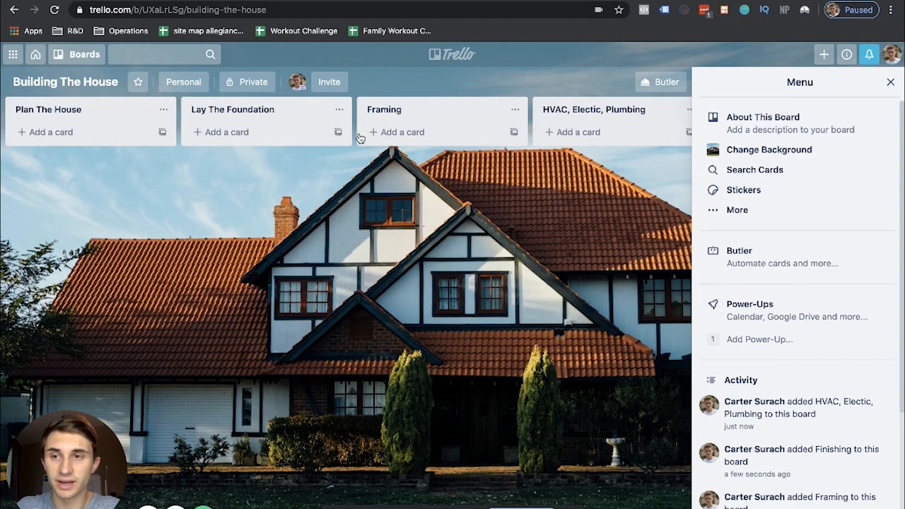
Add a card titled "Sketch out what you're looking for." to the Plan The House list.
{"action": "left_click", "coordinate": [83, 130]}
{"action": "type", "text": "Sk"}
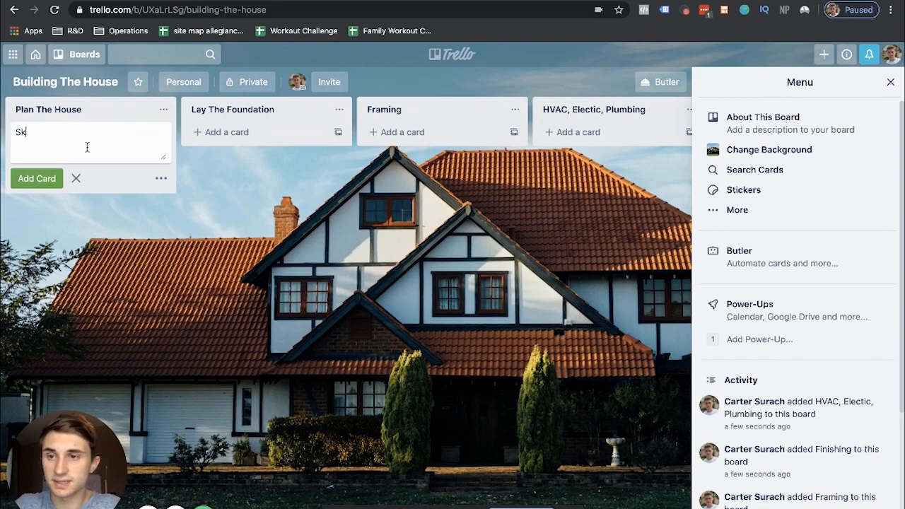
{"action": "type", "text": "etch out what "}
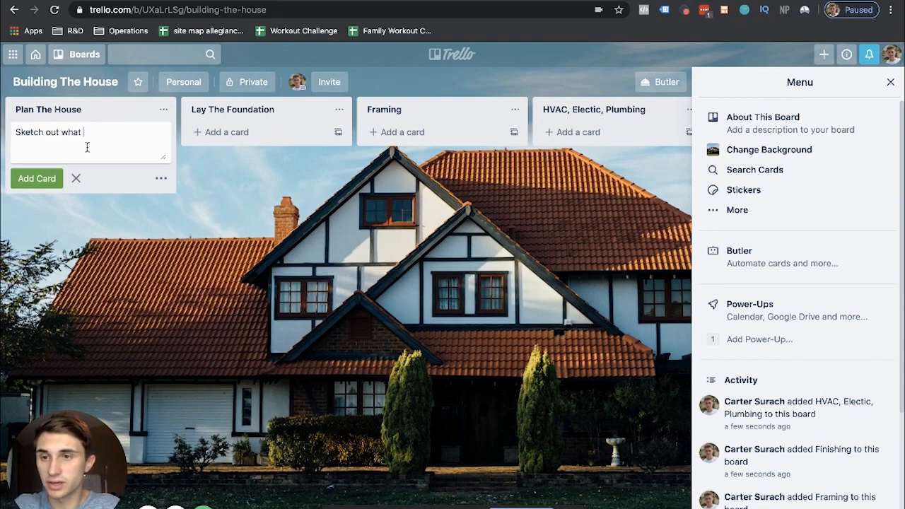
{"action": "type", "text": "you're looking for"}
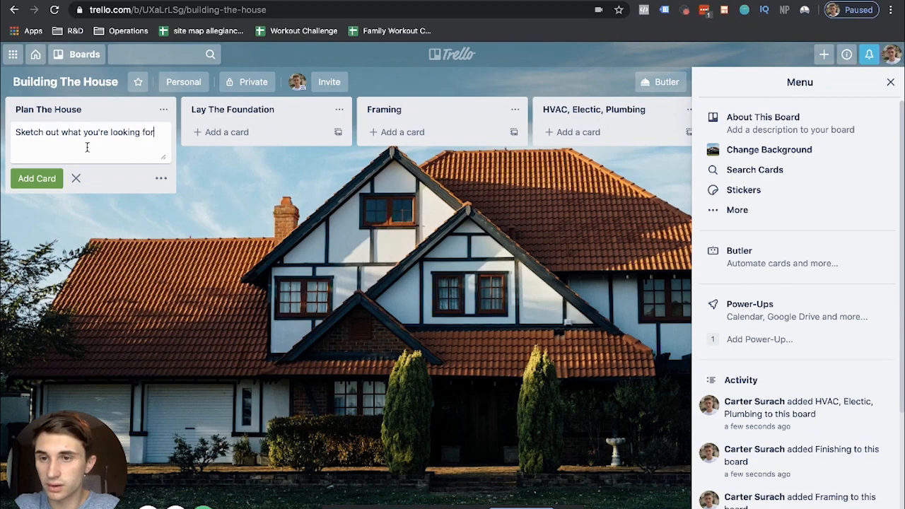
{"action": "key", "text": "Return"}
Add a second card to the Plan The House list titled "Hire architect to sketch a proper draft.".
{"action": "type", "text": "Hire arch"}
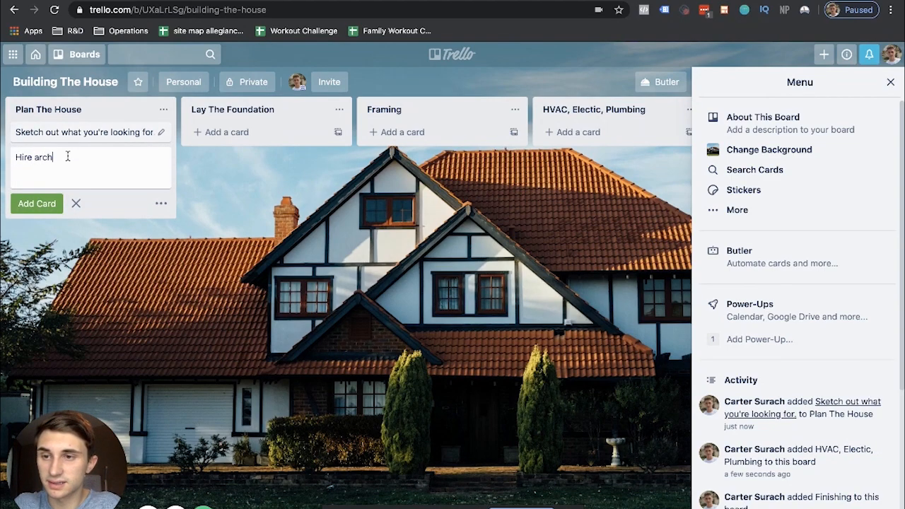
{"action": "type", "text": "itect to sketch a p"}
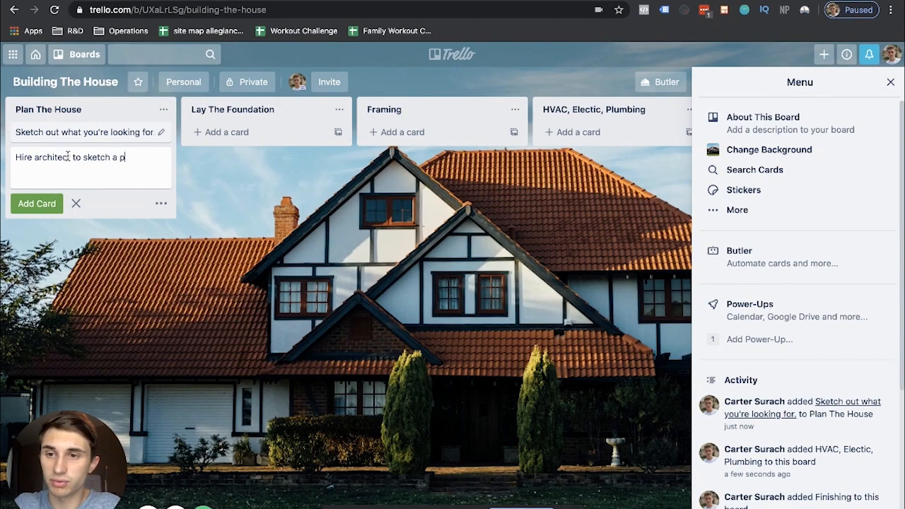
{"action": "type", "text": "roper draft."}
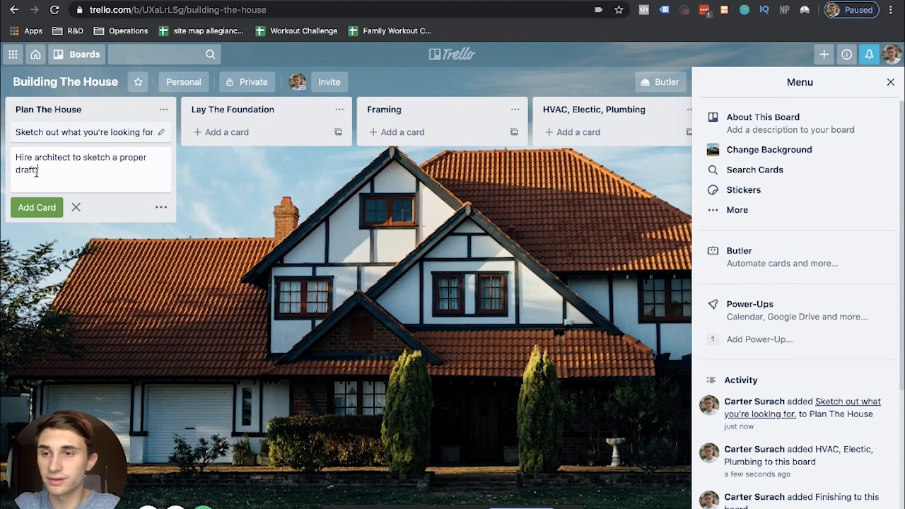
{"action": "key", "text": "Return"}
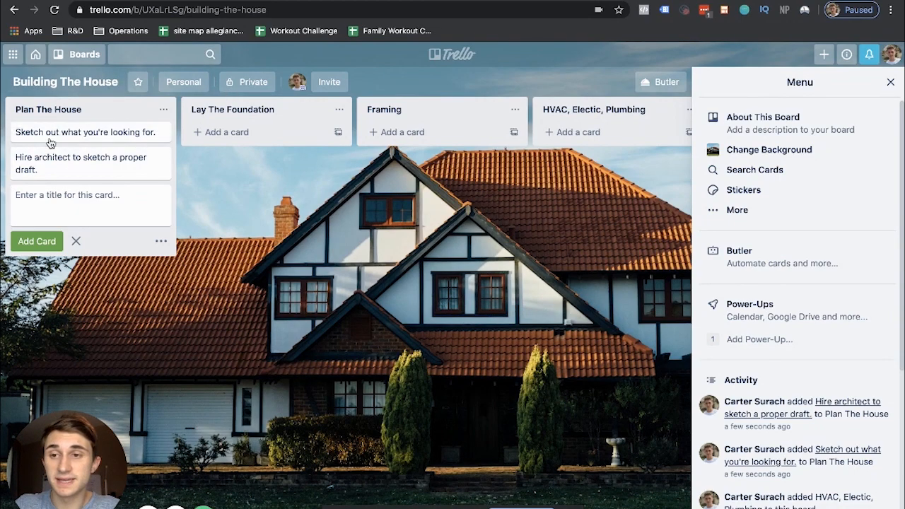
In the architect card's description, enter the lines "Name of Architect 1" and "Architect 2".
{"action": "left_click", "coordinate": [87, 168]}
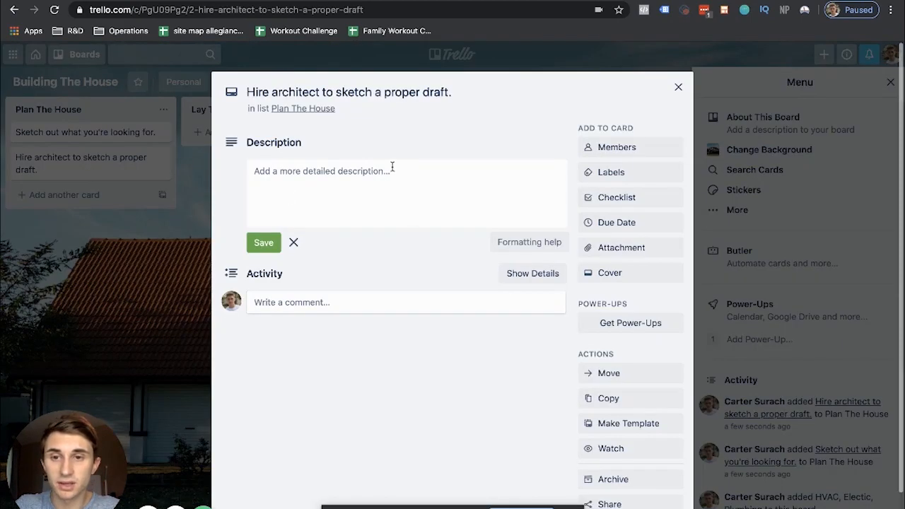
{"action": "left_click", "coordinate": [394, 167]}
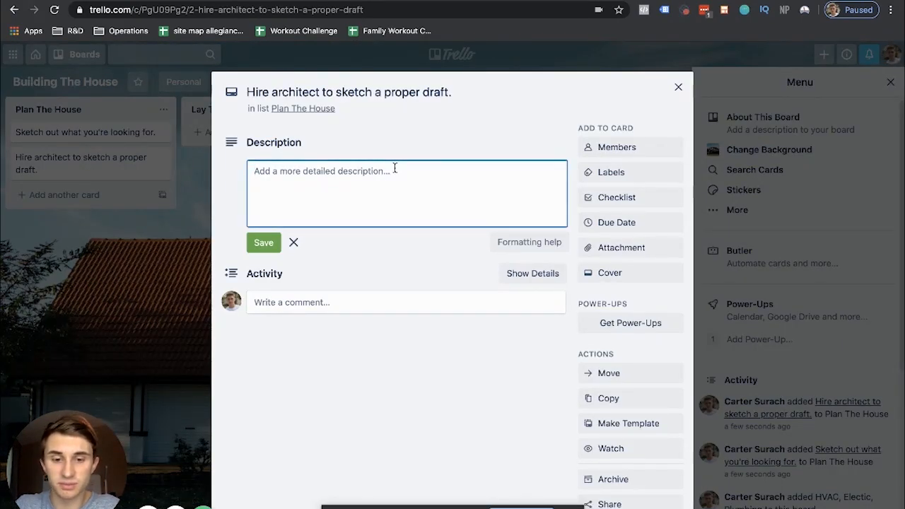
{"action": "type", "text": "-"}
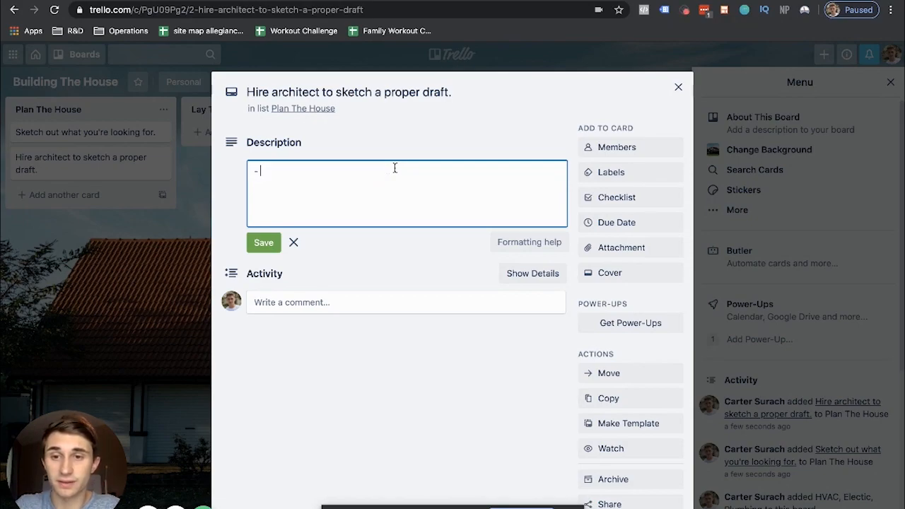
{"action": "key", "text": "BackSpace"}
{"action": "type", "text": "Nam"}
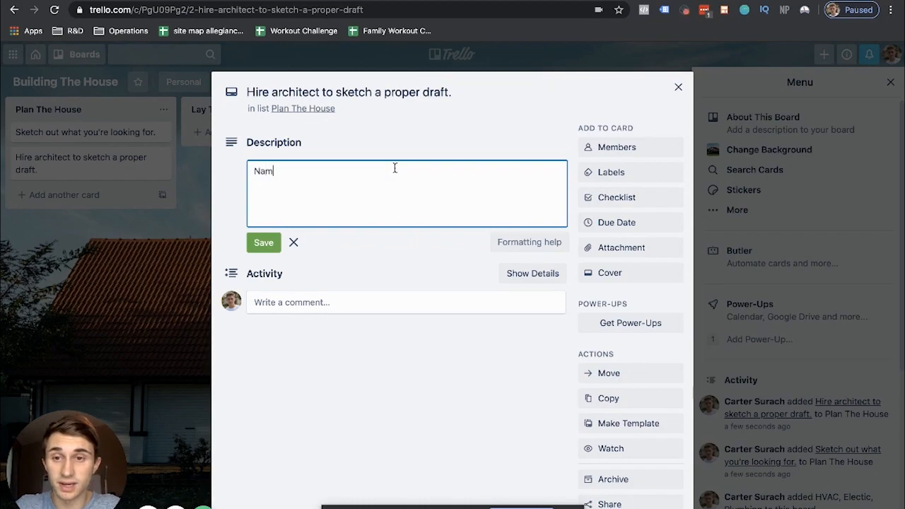
{"action": "type", "text": "e of Archit"}
{"action": "key", "text": "BackSpace"}
{"action": "type", "text": "chitex"}
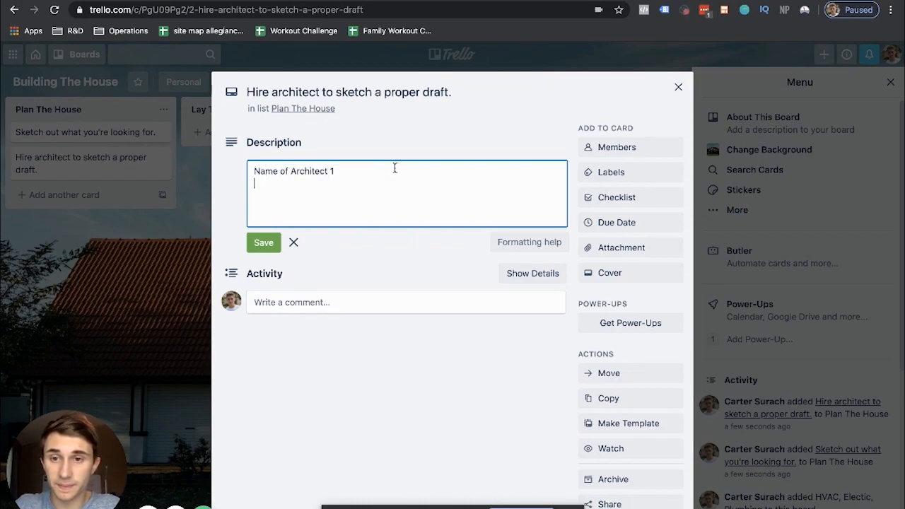
{"action": "type", "text": "Architect 2"}
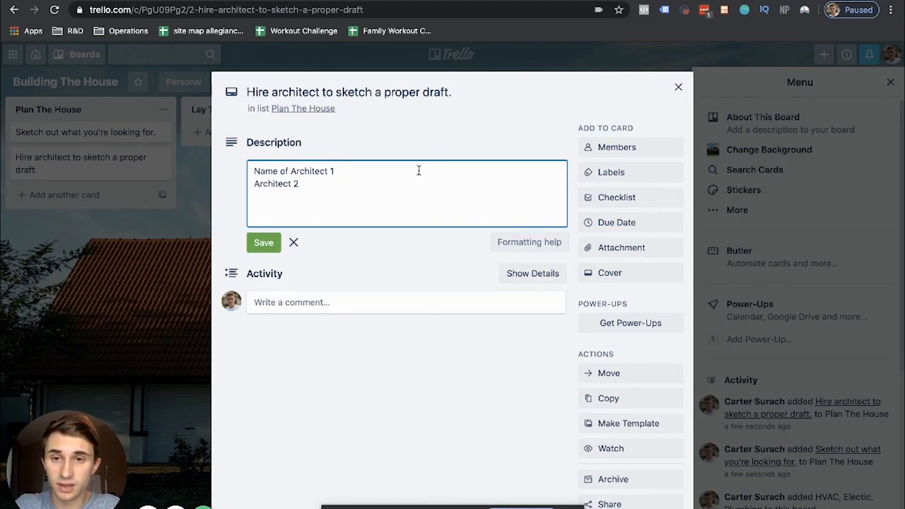
Insert the lines "phone" and "email" plus a blank line beneath "Name of Architect 1" in the description.
{"action": "key", "text": "Return"}
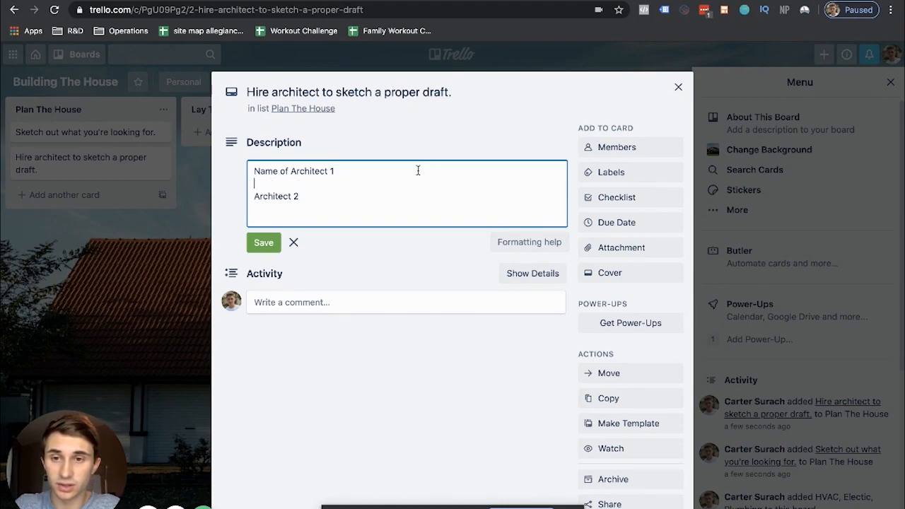
{"action": "type", "text": "phone"}
{"action": "key", "text": "Return"}
{"action": "type", "text": "em"}
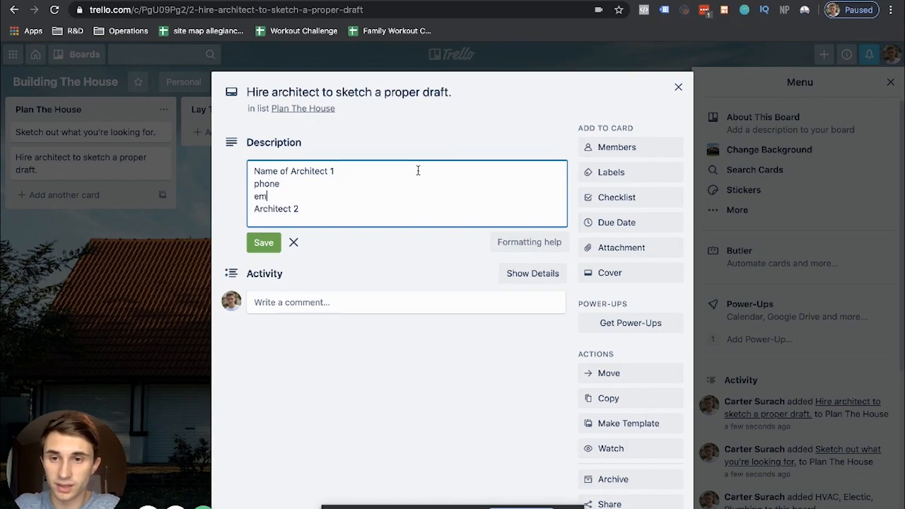
{"action": "type", "text": "ail"}
{"action": "key", "text": "Return"}
Add the lines "phone" and "email" beneath "Architect 2" and save the card description.
{"action": "left_click", "coordinate": [348, 228]}
{"action": "key", "text": "Return"}
{"action": "type", "text": "phone"}
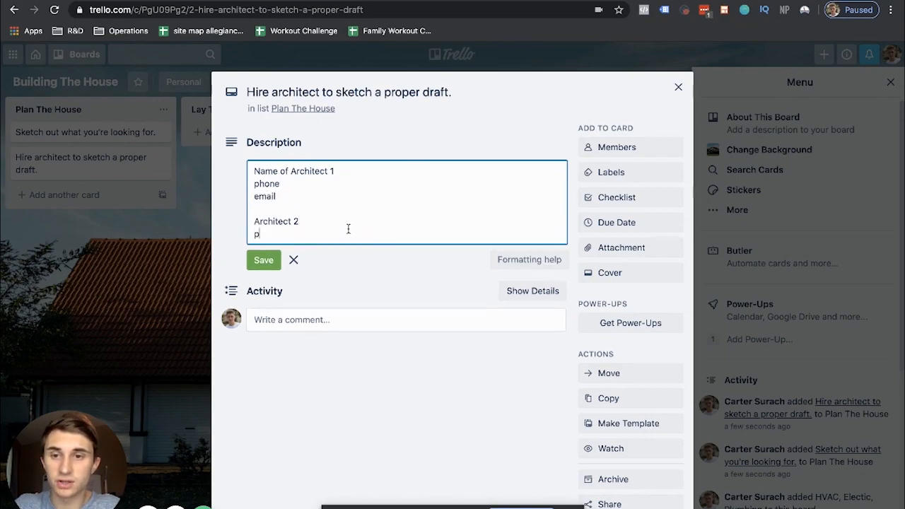
{"action": "key", "text": "Return"}
{"action": "type", "text": "email"}
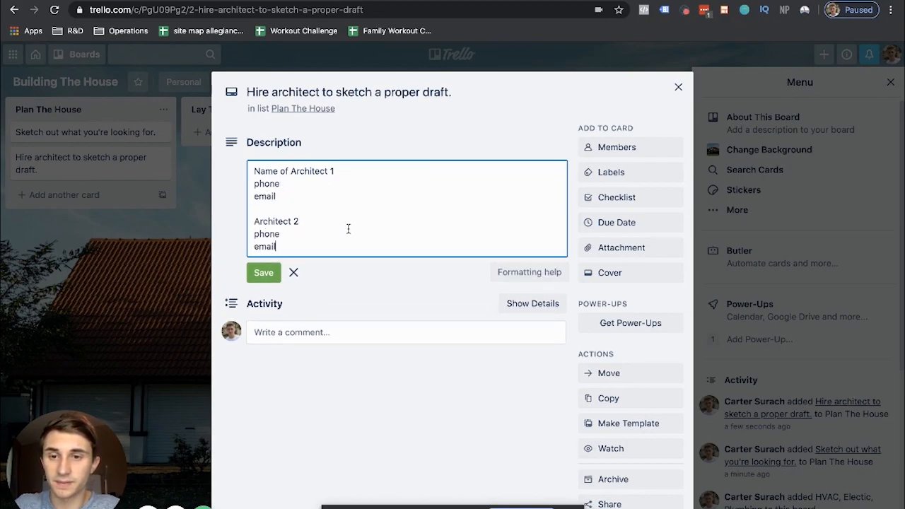
{"action": "left_click", "coordinate": [263, 272]}
Add a checklist with the default title to the architect card, containing the items "Meet with architect" and "Hire them".
{"action": "left_click", "coordinate": [651, 196]}
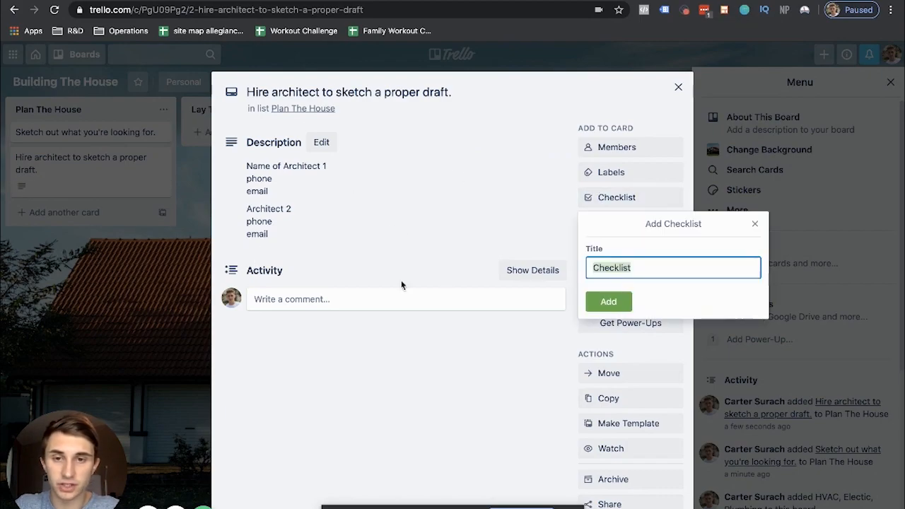
{"action": "left_click", "coordinate": [597, 303]}
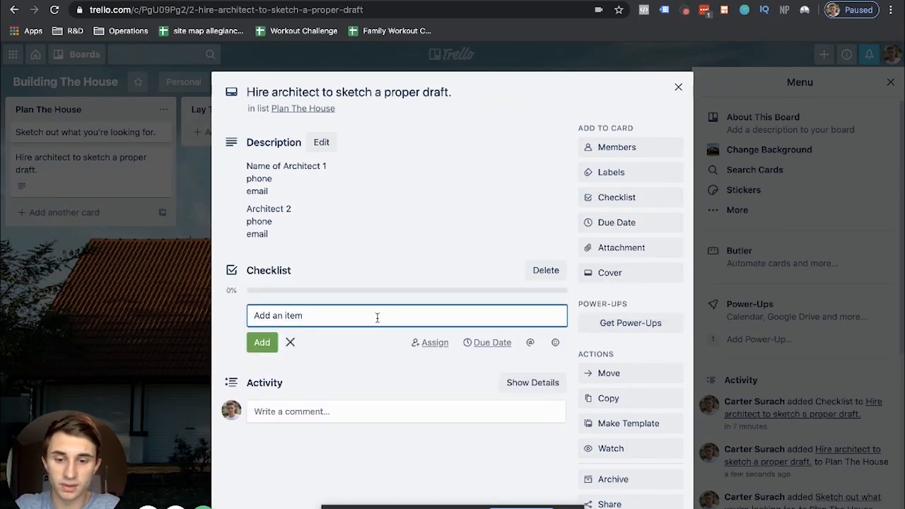
{"action": "type", "text": "Meet with "}
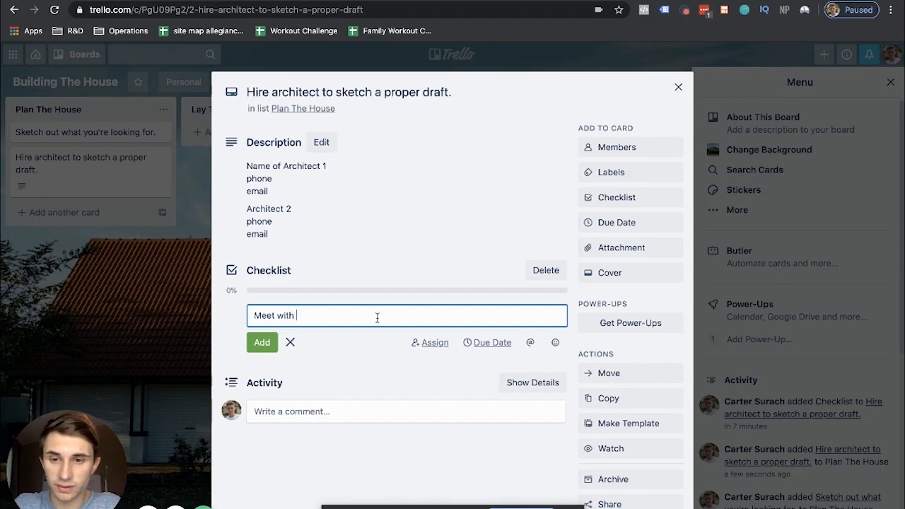
{"action": "type", "text": "aarrchitect"}
{"action": "key", "text": "Return"}
{"action": "type", "text": "Hire them"}
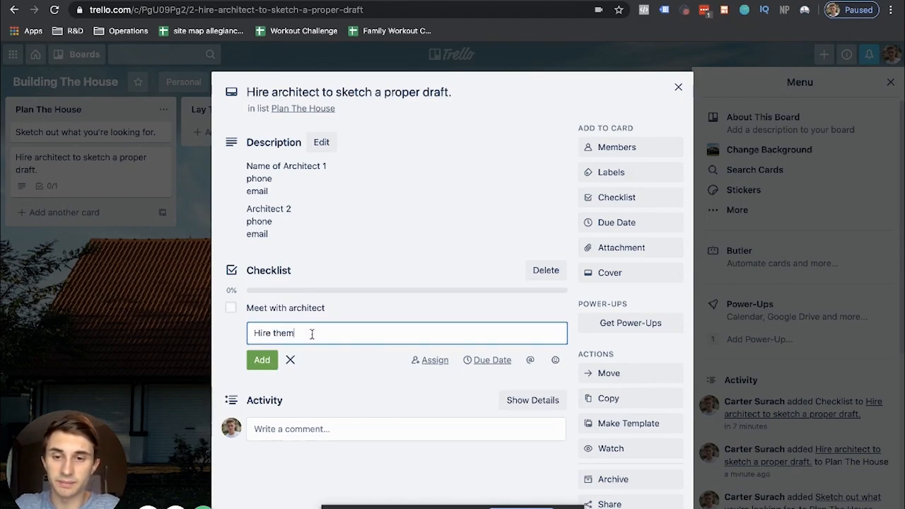
{"action": "key", "text": "Return"}
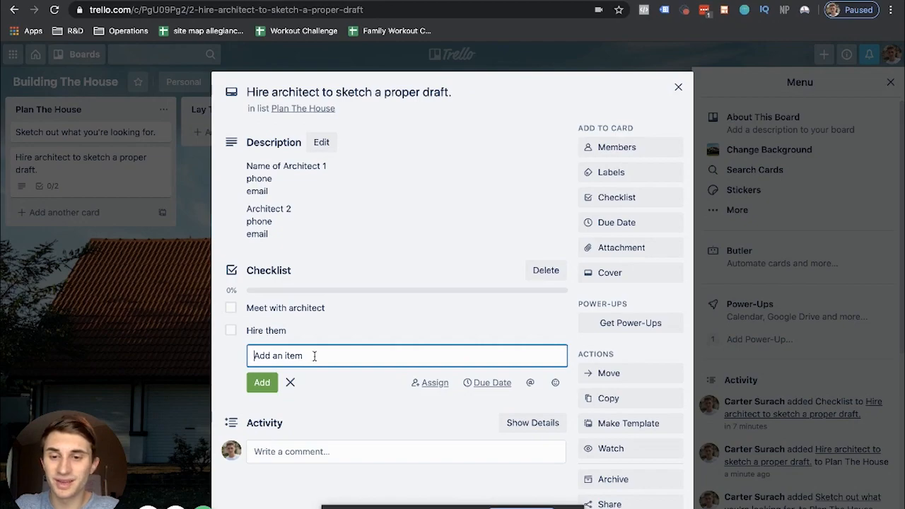
{"action": "type", "text": "See"}
{"action": "key", "text": "BackSpace"}
{"action": "key", "text": "BackSpace"}
{"action": "key", "text": "BackSpace"}
{"action": "left_click", "coordinate": [290, 381]}
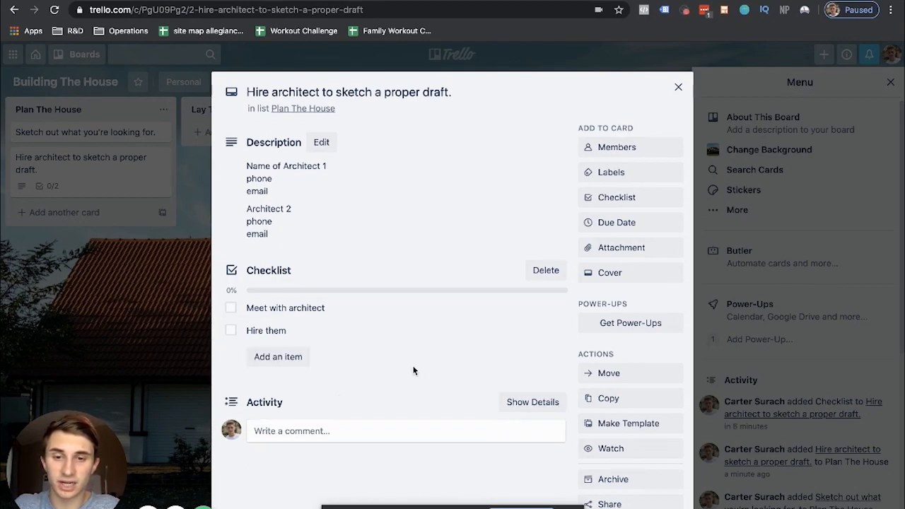
Add a second checklist titled "Architect" to the card, with the items "Add bathroom" and "Add foyer".
{"action": "left_click", "coordinate": [610, 198]}
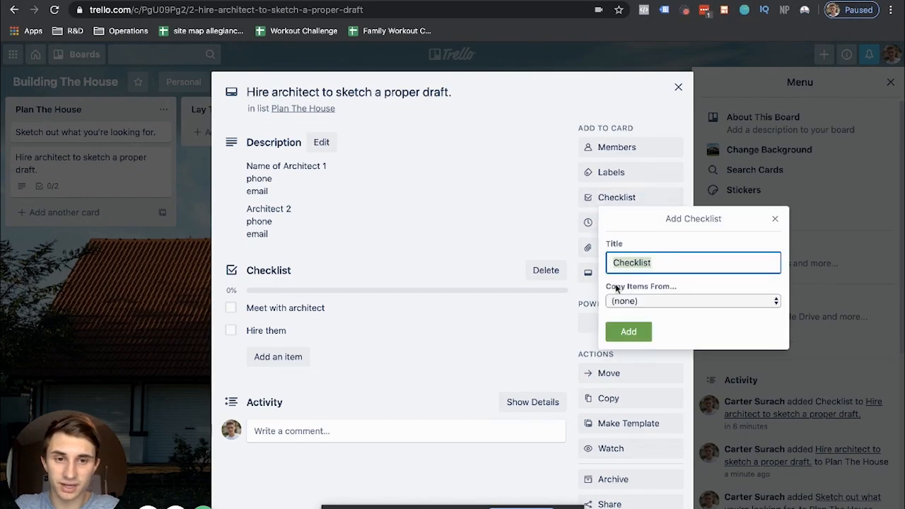
{"action": "type", "text": "Architect"}
{"action": "key", "text": "Return"}
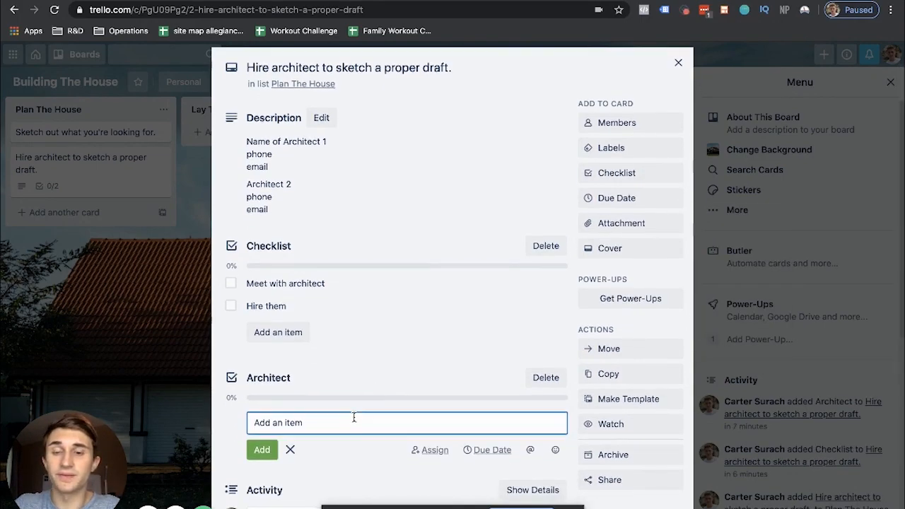
{"action": "type", "text": "Add "}
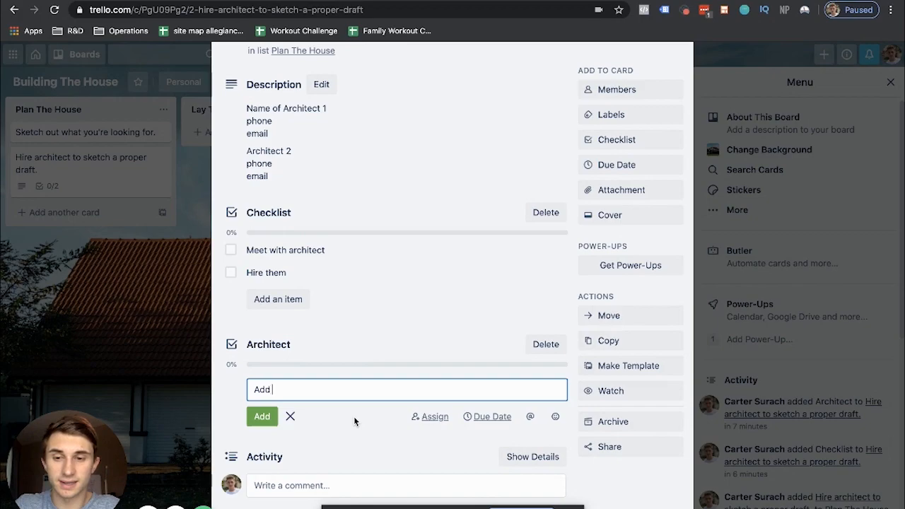
{"action": "type", "text": "bathroom"}
{"action": "key", "text": "Return"}
{"action": "type", "text": "Add foyer"}
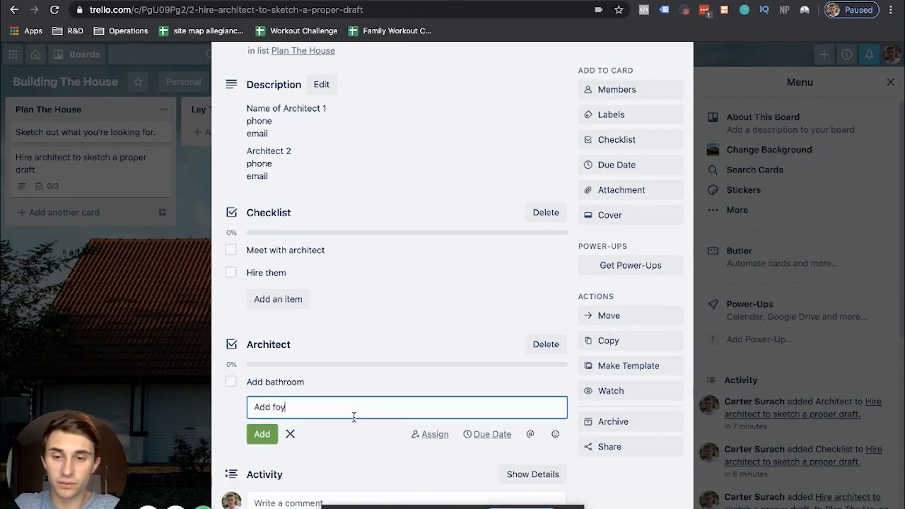
{"action": "key", "text": "Return"}
Add the items "Add kitchen" and "Finish and send final draft" to the Architect checklist.
{"action": "type", "text": "Add kitchen"}
{"action": "key", "text": "Return"}
{"action": "type", "text": "Finish and send final draft"}
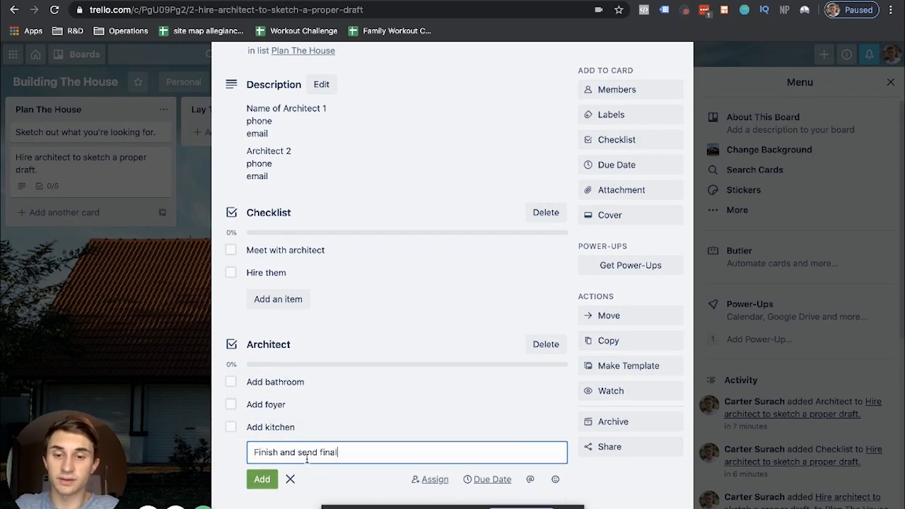
{"action": "key", "text": "Return"}
Examine the assign and due date options of the "Finish and send final draft" checklist item and close the card.
{"action": "left_click", "coordinate": [495, 363]}
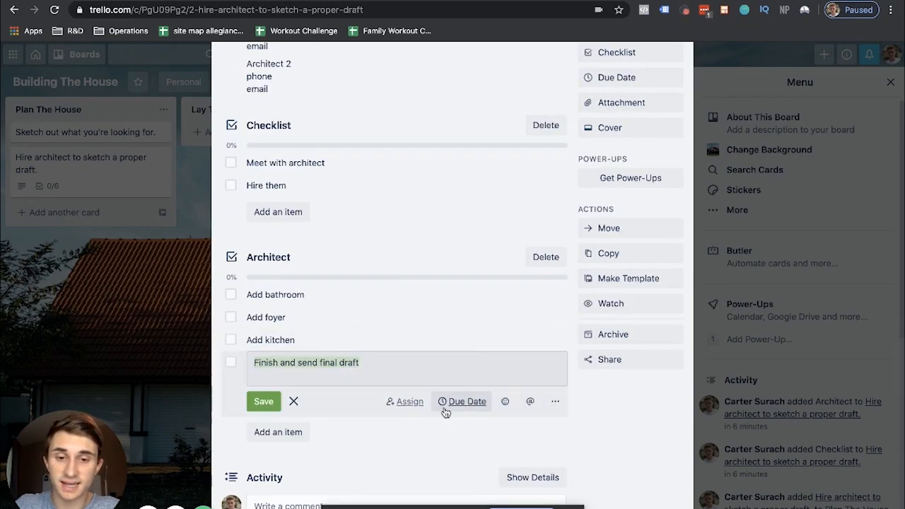
{"action": "left_click", "coordinate": [402, 403]}
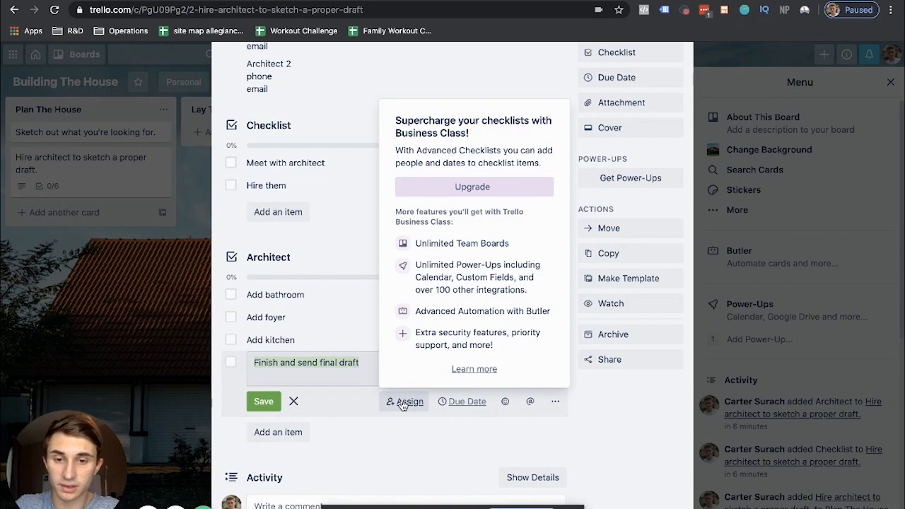
{"action": "left_click", "coordinate": [344, 406]}
{"action": "left_click", "coordinate": [387, 364]}
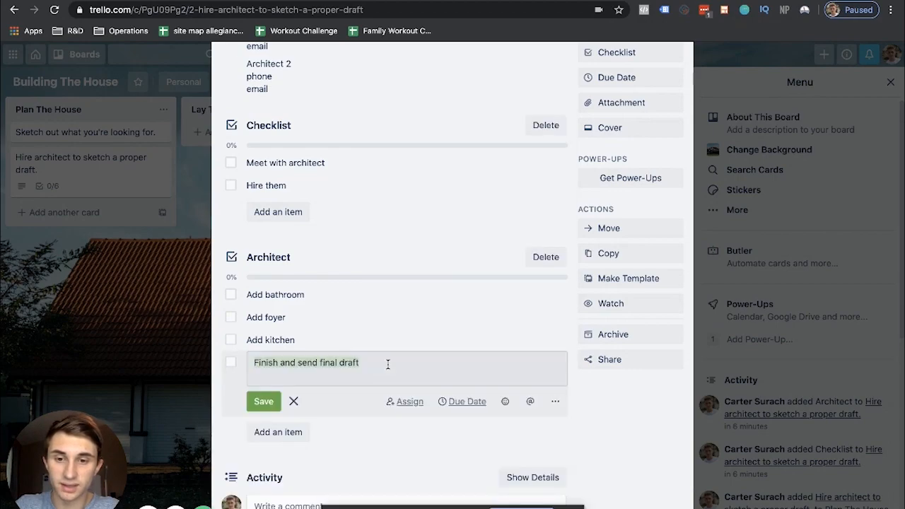
{"action": "left_click", "coordinate": [462, 402]}
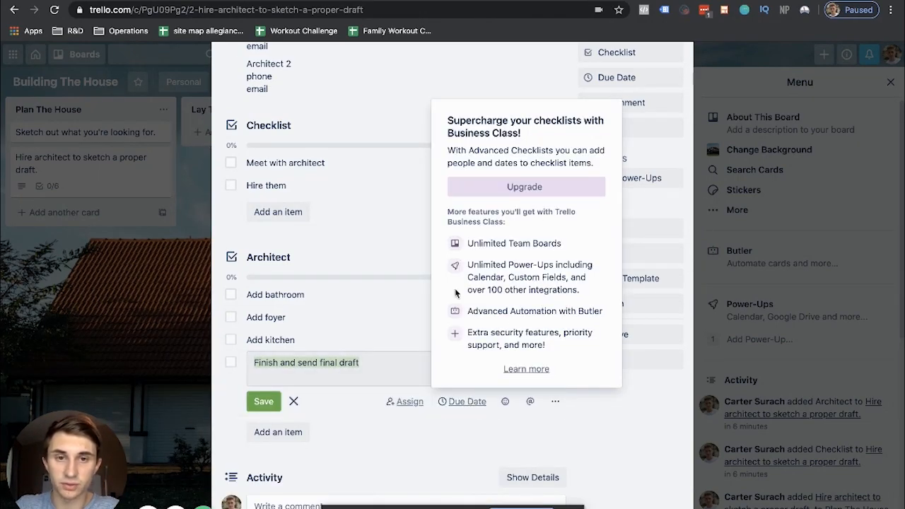
{"action": "left_click", "coordinate": [350, 404]}
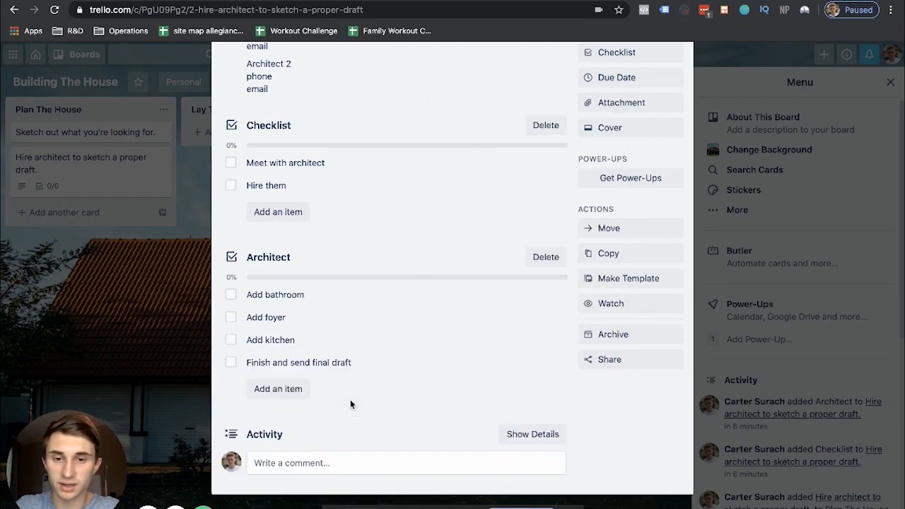
{"action": "left_click", "coordinate": [125, 193]}
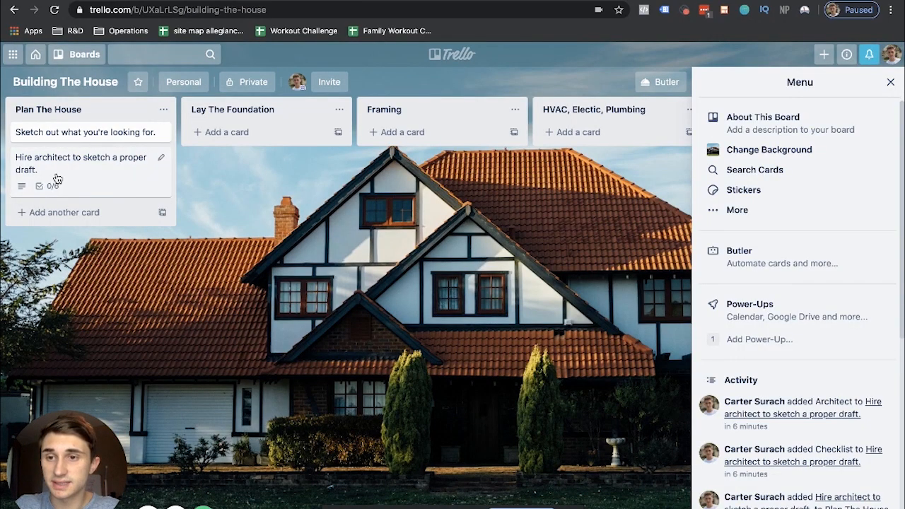
Reopen the architect card and mark "Meet with architect" and "Hire them" as complete.
{"action": "left_click", "coordinate": [100, 160]}
{"action": "left_click", "coordinate": [231, 308]}
{"action": "left_click", "coordinate": [231, 331]}
Mark all four items in the Architect checklist as complete and close the card.
{"action": "scroll", "coordinate": [234, 330], "scroll_direction": "down", "scroll_amount": 2}
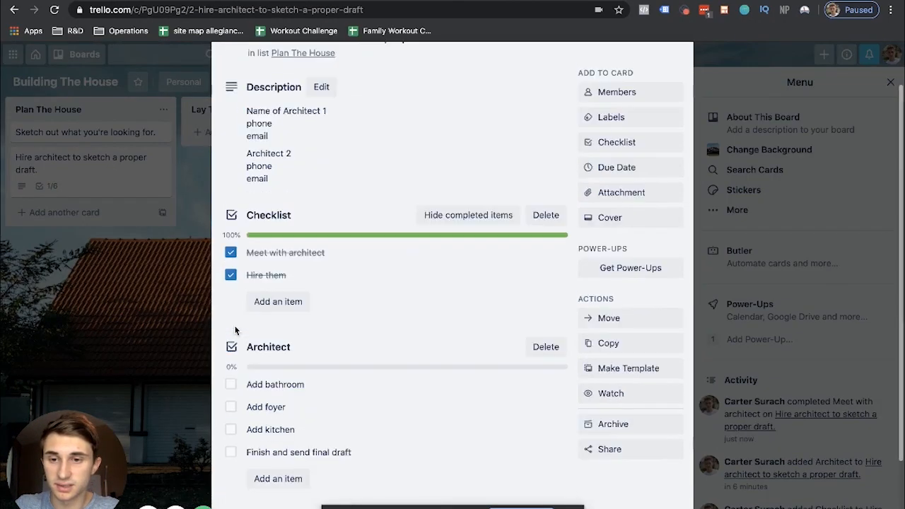
{"action": "left_click", "coordinate": [231, 366]}
{"action": "left_click", "coordinate": [231, 388]}
{"action": "left_click", "coordinate": [229, 410]}
{"action": "left_click", "coordinate": [230, 433]}
{"action": "scroll", "coordinate": [681, 62], "scroll_direction": "up", "scroll_amount": 2}
{"action": "left_click", "coordinate": [678, 85]}
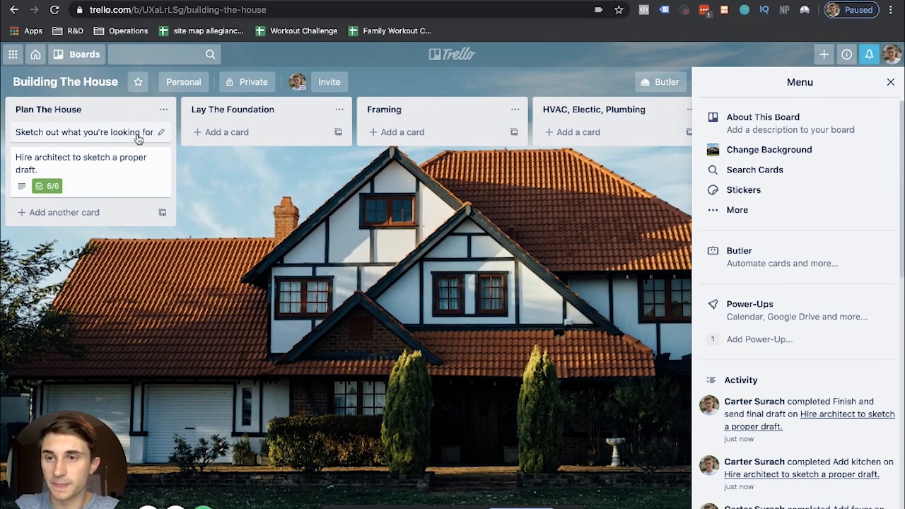
Archive the "Sketch out what you're looking for." card from the Plan The House list.
{"action": "left_click", "coordinate": [162, 135]}
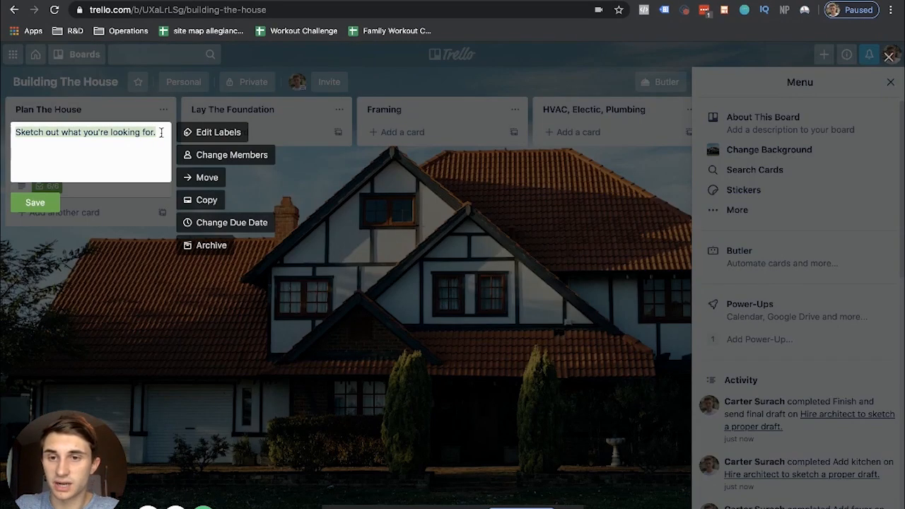
{"action": "left_click", "coordinate": [39, 205]}
{"action": "left_click", "coordinate": [162, 135]}
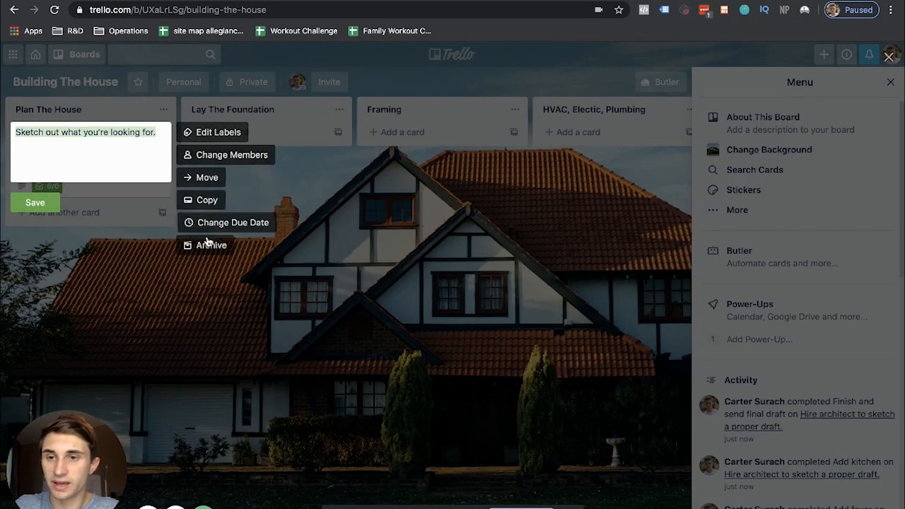
{"action": "left_click", "coordinate": [208, 244]}
{"action": "left_click", "coordinate": [161, 133]}
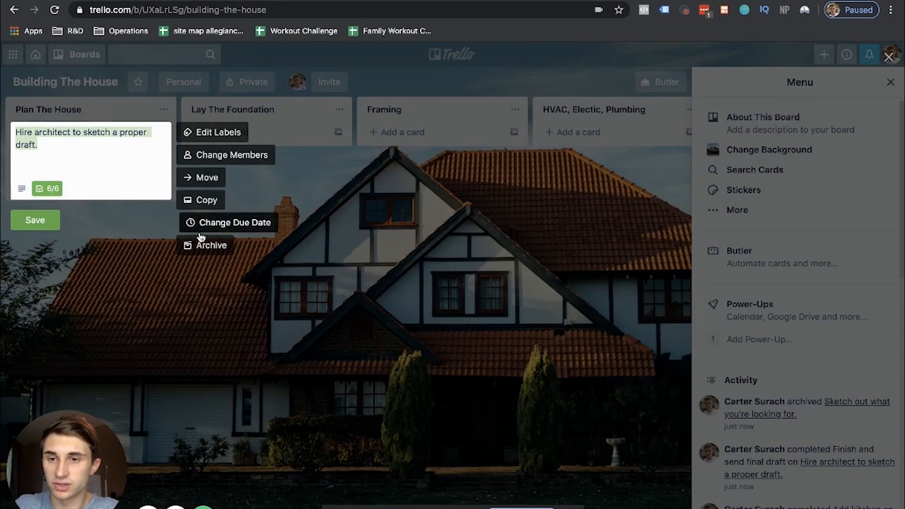
{"action": "left_click", "coordinate": [34, 220]}
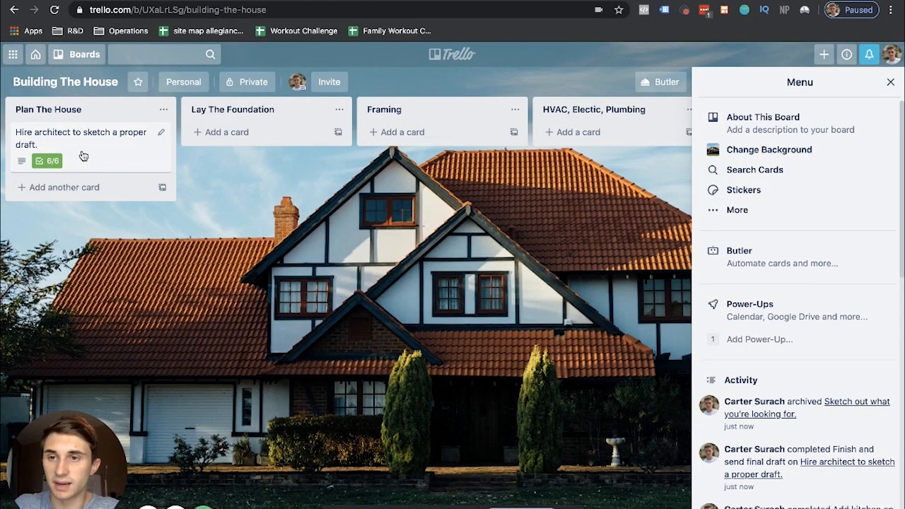
Add two cards titled "Task 1" and "Task 2" to the Lay The Foundation list.
{"action": "left_click", "coordinate": [248, 132]}
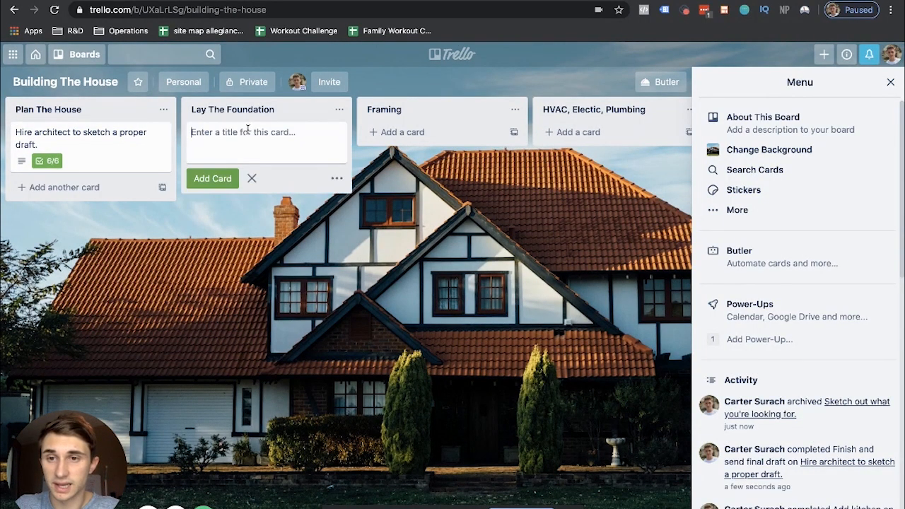
{"action": "type", "text": "Task 1"}
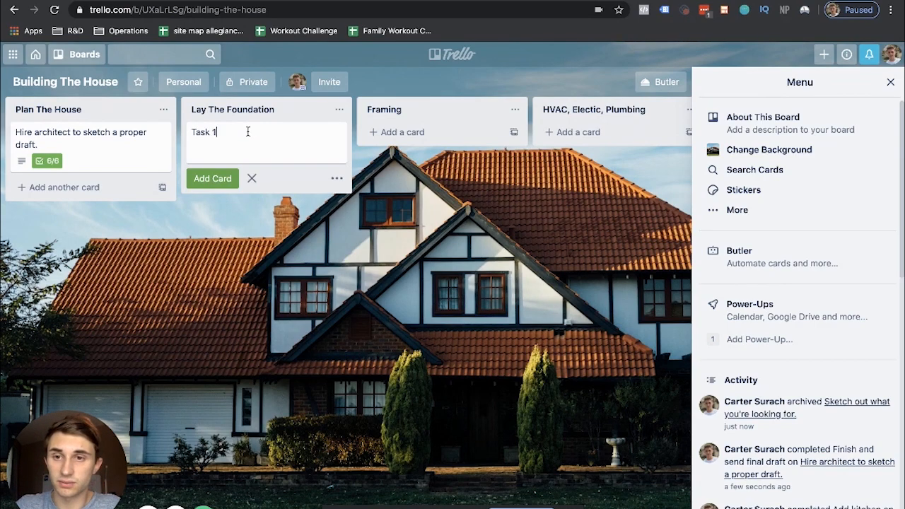
{"action": "left_click", "coordinate": [212, 178]}
{"action": "type", "text": "Taas"}
{"action": "type", "text": "k"}
{"action": "key", "text": "BackSpace"}
{"action": "key", "text": "BackSpace"}
{"action": "key", "text": "BackSpace"}
{"action": "type", "text": "sk"}
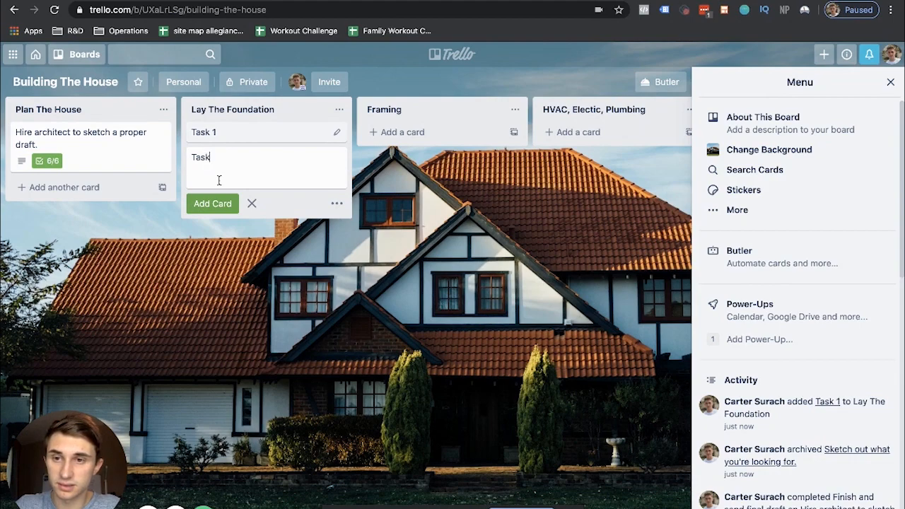
{"action": "type", "text": " 2"}
{"action": "left_click", "coordinate": [214, 203]}
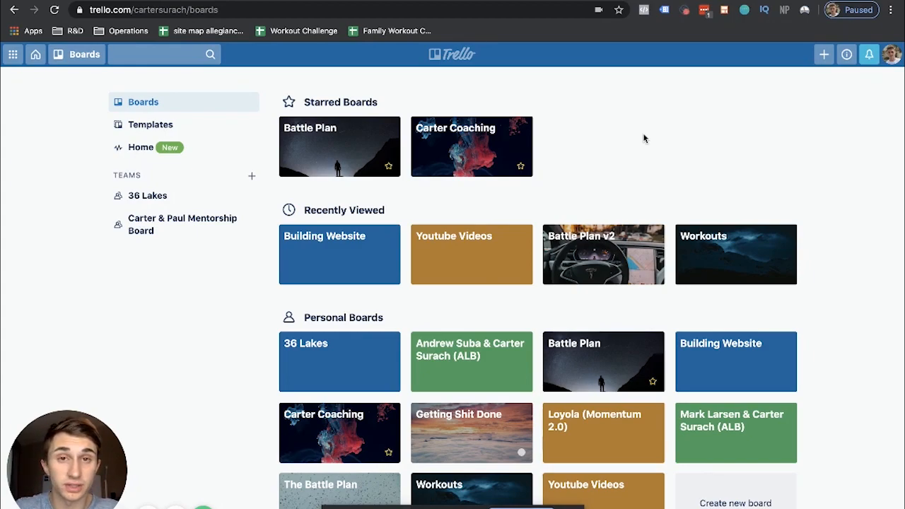
Start a new board with the solid blue background, no team and private visibility.
{"action": "left_click", "coordinate": [825, 58]}
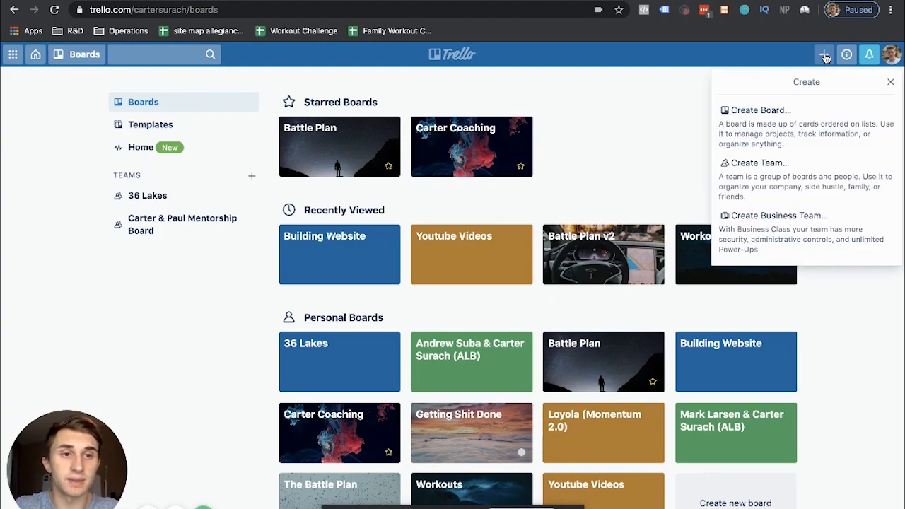
{"action": "left_click", "coordinate": [779, 107]}
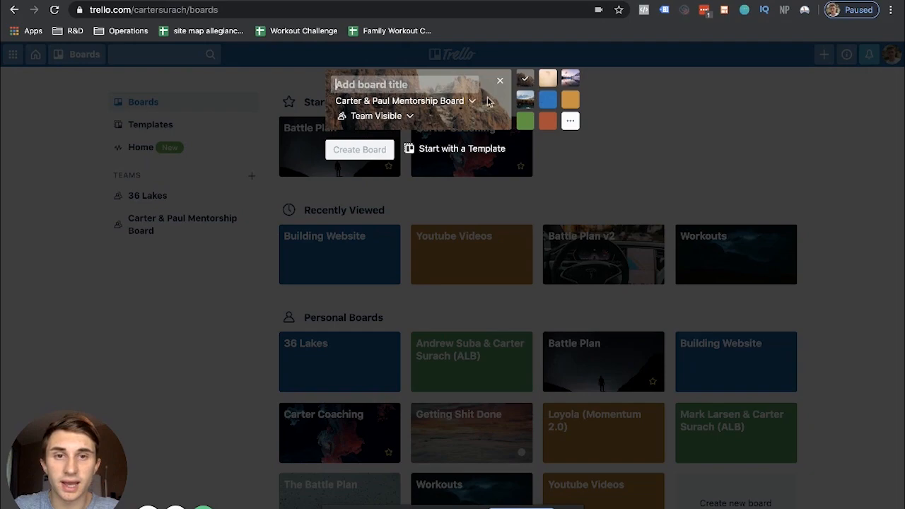
{"action": "left_click", "coordinate": [550, 97]}
{"action": "left_click", "coordinate": [459, 103]}
{"action": "left_click", "coordinate": [383, 132]}
{"action": "left_click", "coordinate": [378, 120]}
{"action": "left_click", "coordinate": [375, 128]}
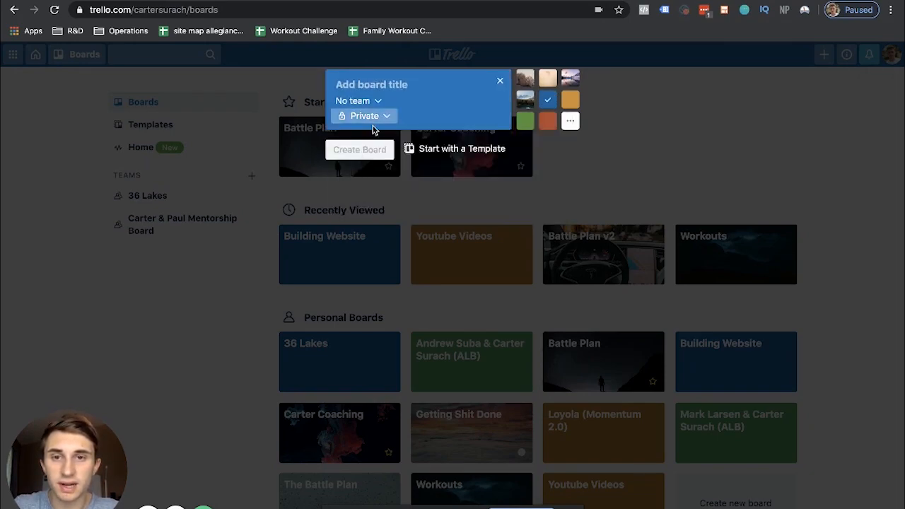
Title the new board "All Websites" and create it.
{"action": "left_click", "coordinate": [407, 85]}
{"action": "type", "text": "All Websites"}
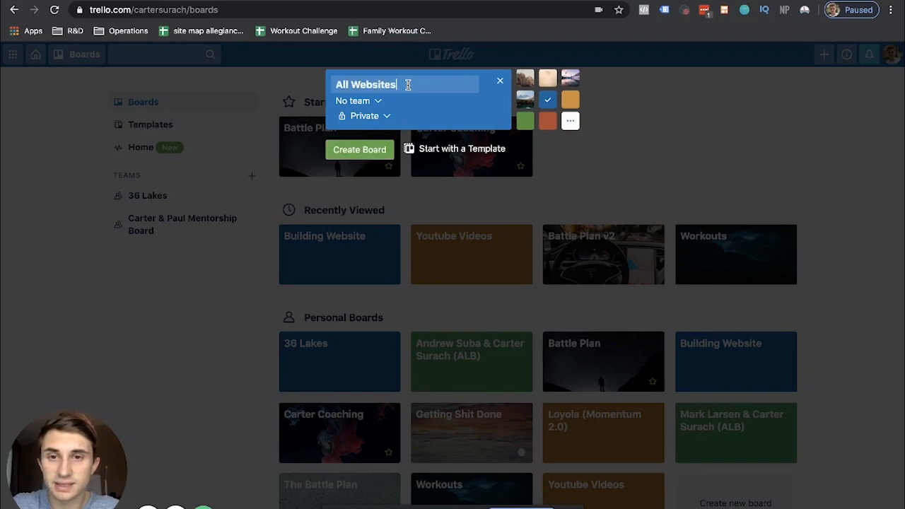
{"action": "left_click", "coordinate": [346, 149]}
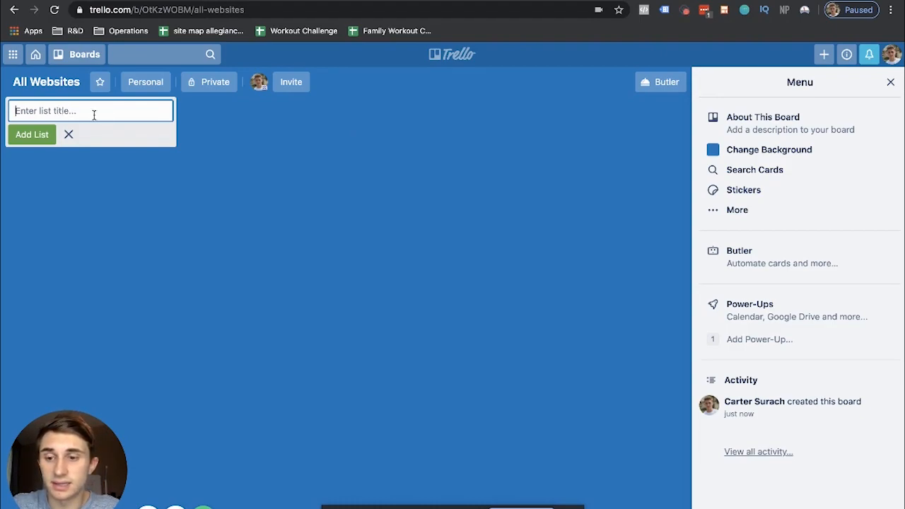
Add four lists to the All Websites board, each titled with a different person's first name in the possessive followed by "Tasks".
{"action": "type", "text": "Carter"}
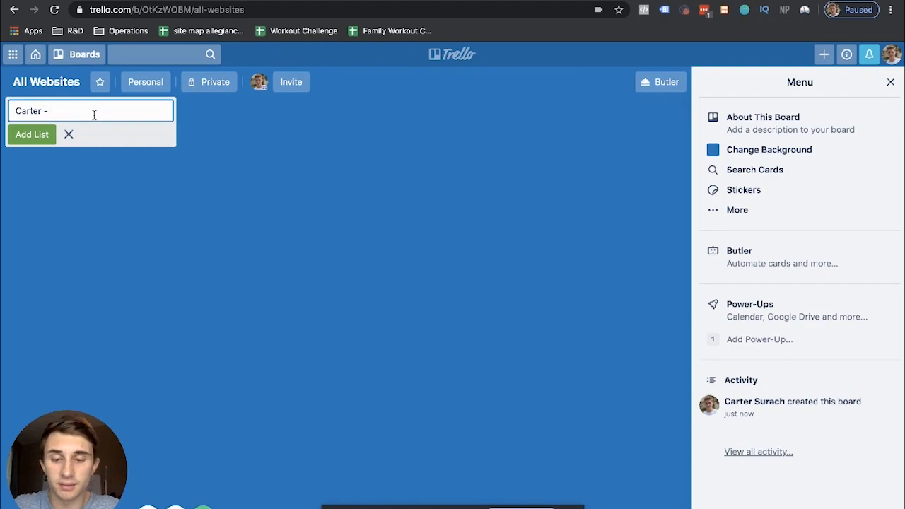
{"action": "type", "text": "'s Tasks"}
{"action": "key", "text": "Return"}
{"action": "type", "text": "John's Tasks"}
{"action": "key", "text": "Return"}
{"action": "type", "text": "Game's Tasks"}
{"action": "key", "text": "Return"}
{"action": "type", "text": "Julie's "}
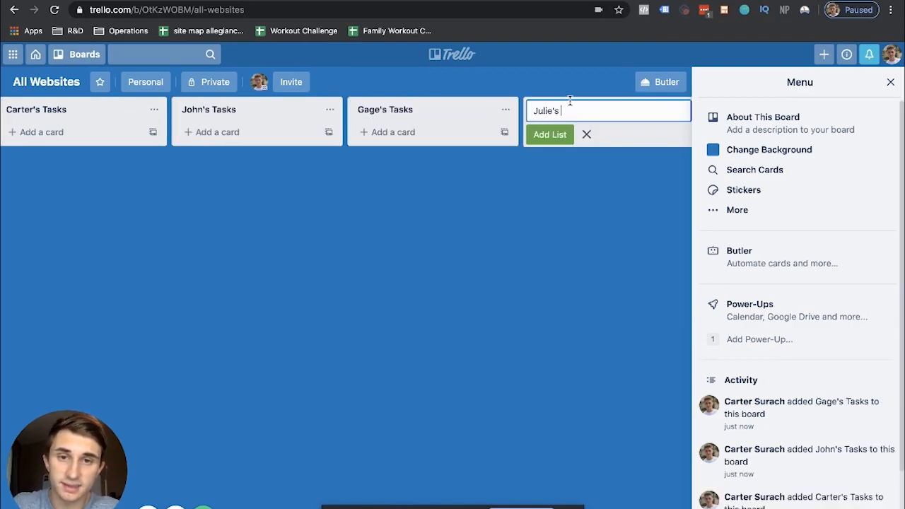
{"action": "type", "text": "Tasks"}
{"action": "left_click", "coordinate": [552, 146]}
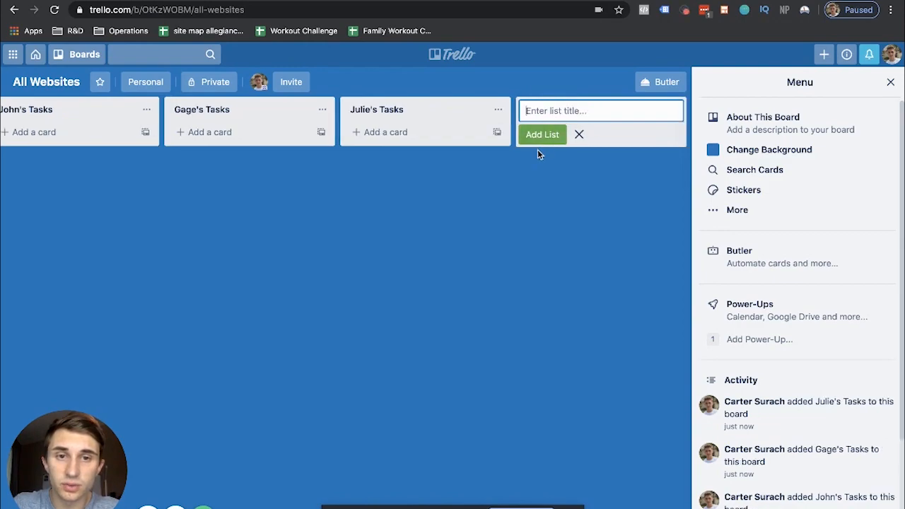
Add a card titled "Build Website for Thompson Home Improvement." to the first task list.
{"action": "left_click", "coordinate": [420, 206]}
{"action": "left_click", "coordinate": [61, 135]}
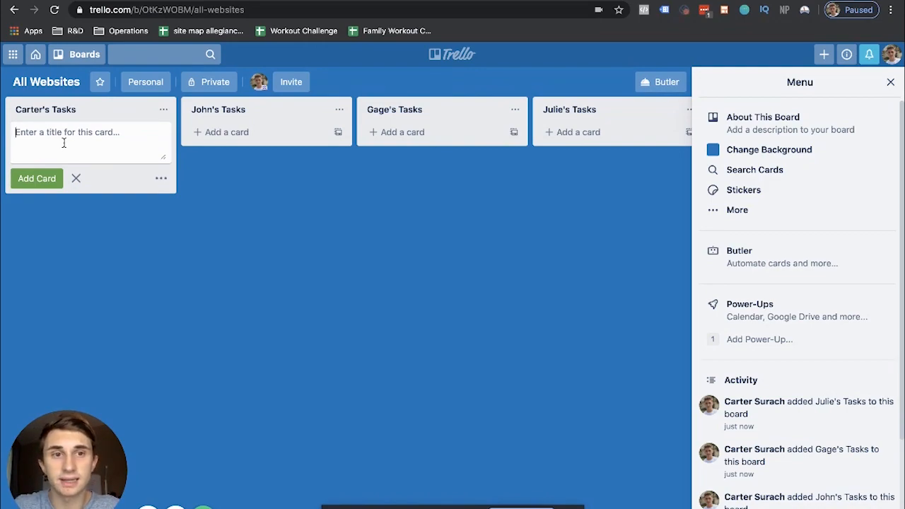
{"action": "type", "text": "Build Website"}
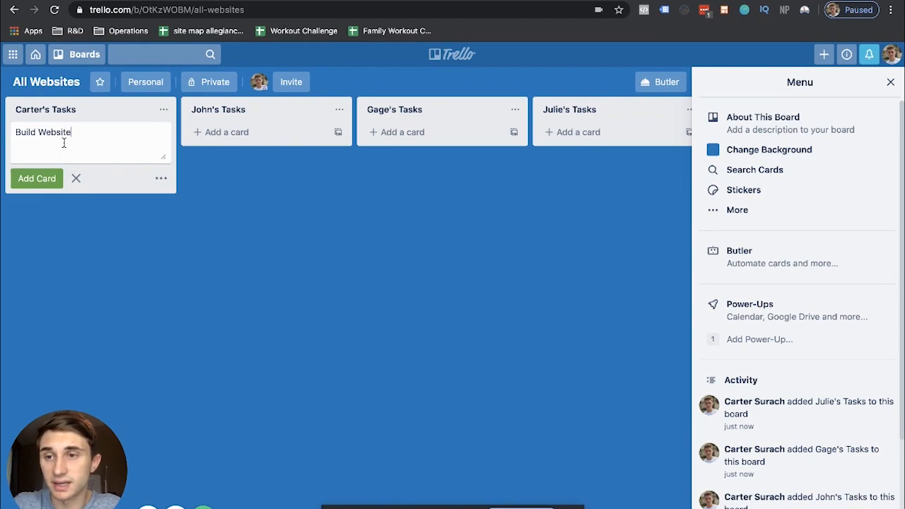
{"action": "type", "text": " for Thom"}
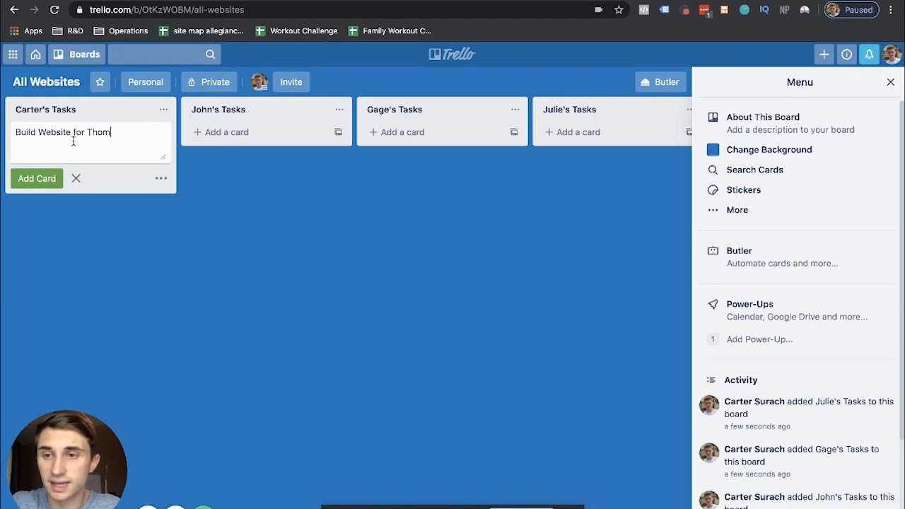
{"action": "type", "text": "pson Hoem I"}
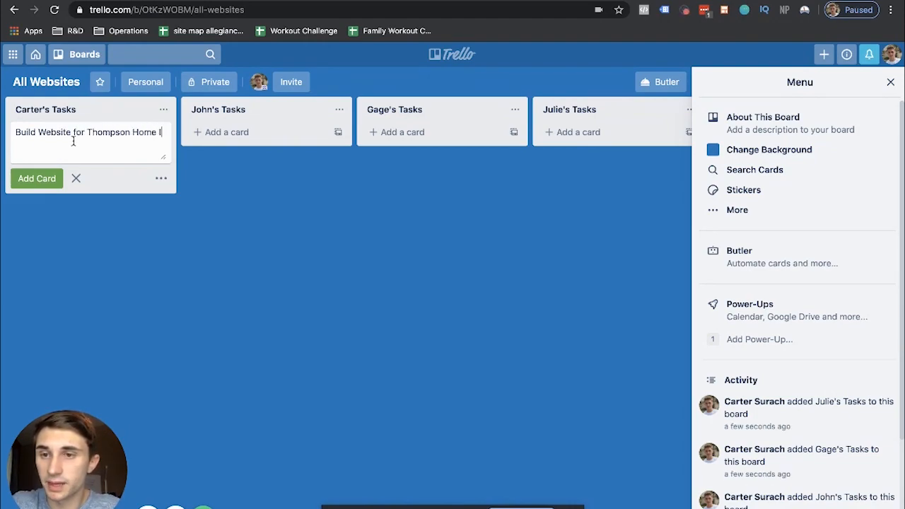
{"action": "type", "text": "mprovement."}
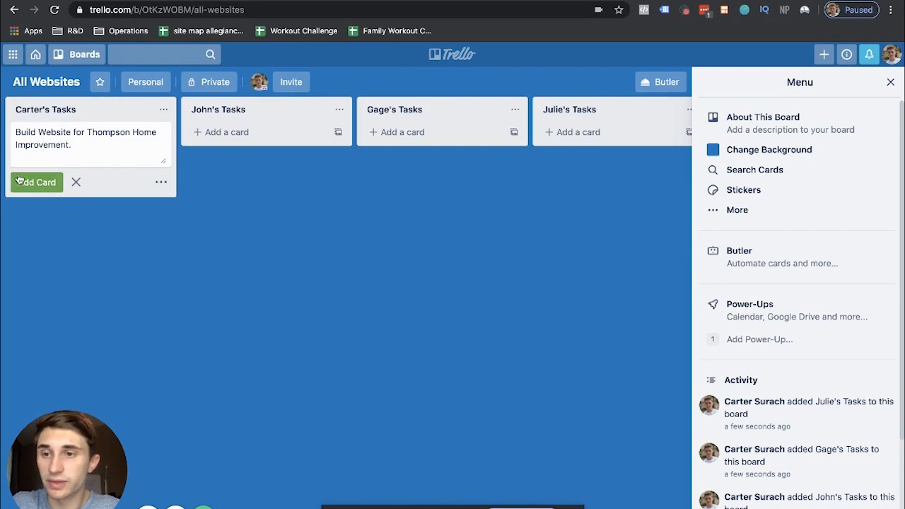
{"action": "left_click", "coordinate": [37, 182]}
Open the Thompson Home Improvement card and add a checklist with the default title.
{"action": "left_click", "coordinate": [111, 146]}
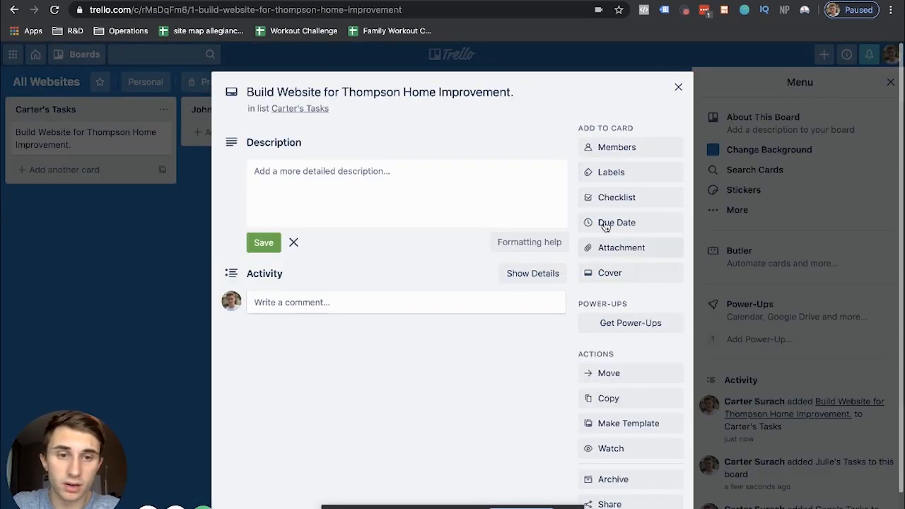
{"action": "left_click", "coordinate": [675, 201]}
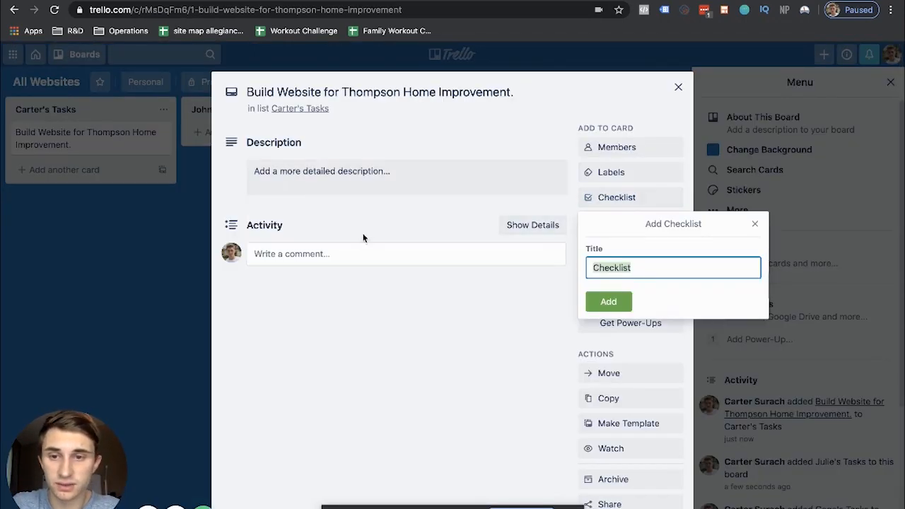
{"action": "left_click", "coordinate": [608, 301]}
{"action": "type", "text": "Caerte"}
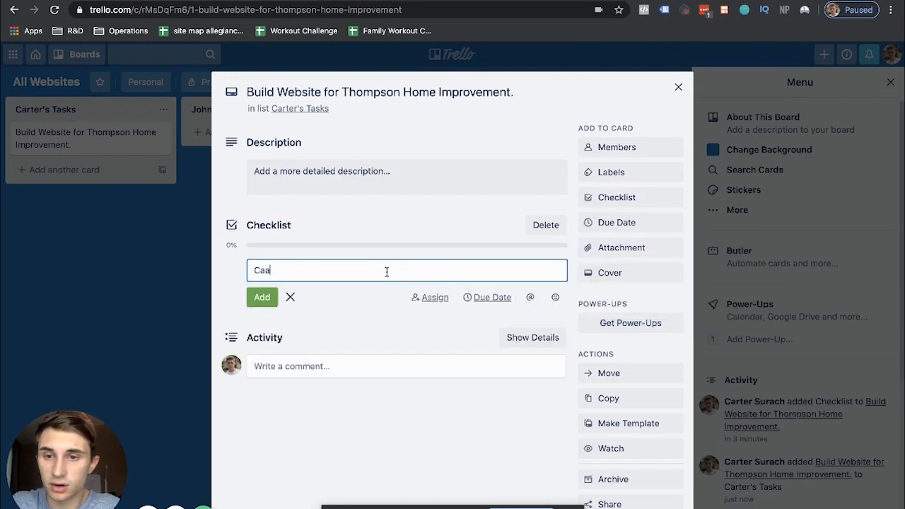
{"action": "key", "text": "BackSpace"}
{"action": "key", "text": "BackSpace"}
{"action": "key", "text": "BackSpace"}
{"action": "key", "text": "BackSpace"}
{"action": "key", "text": "BackSpace"}
{"action": "key", "text": "BackSpace"}
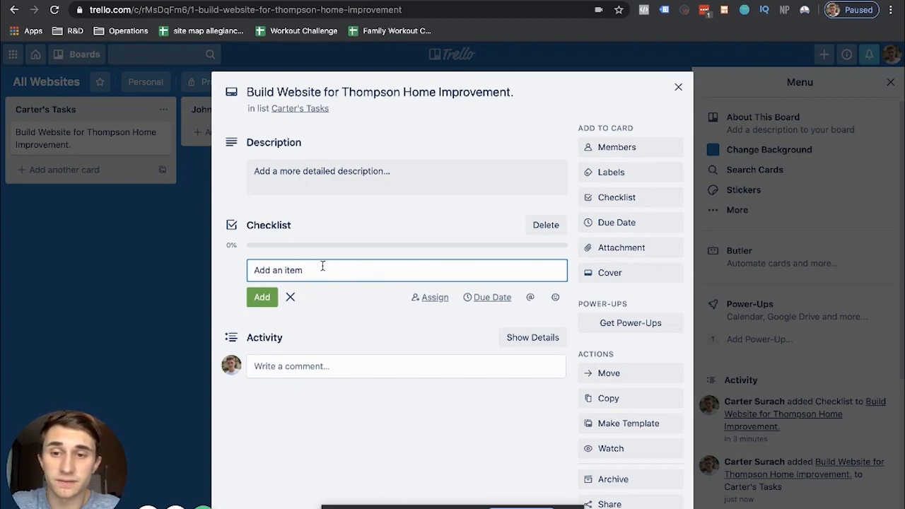
Rename the card's checklist as "Mockup Website & Meet With Owner".
{"action": "left_click", "coordinate": [292, 226]}
{"action": "key", "text": "BackSpace"}
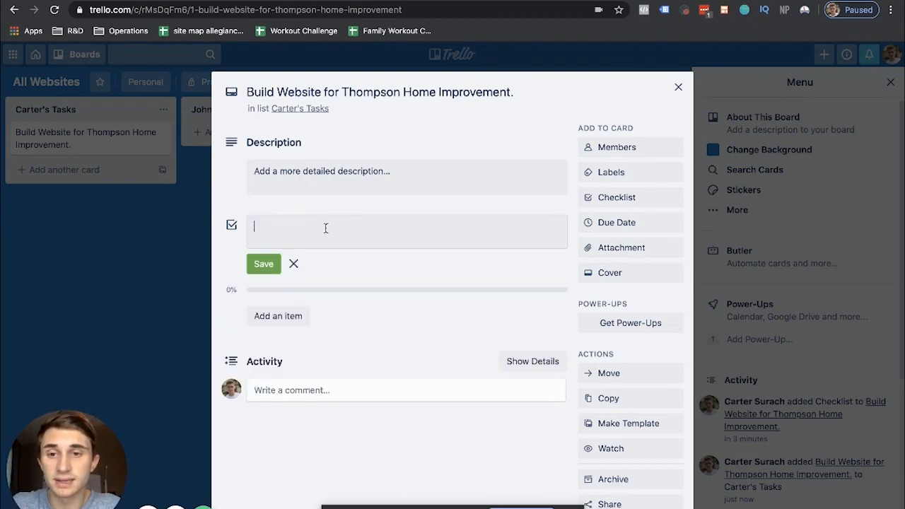
{"action": "type", "text": "Moc"}
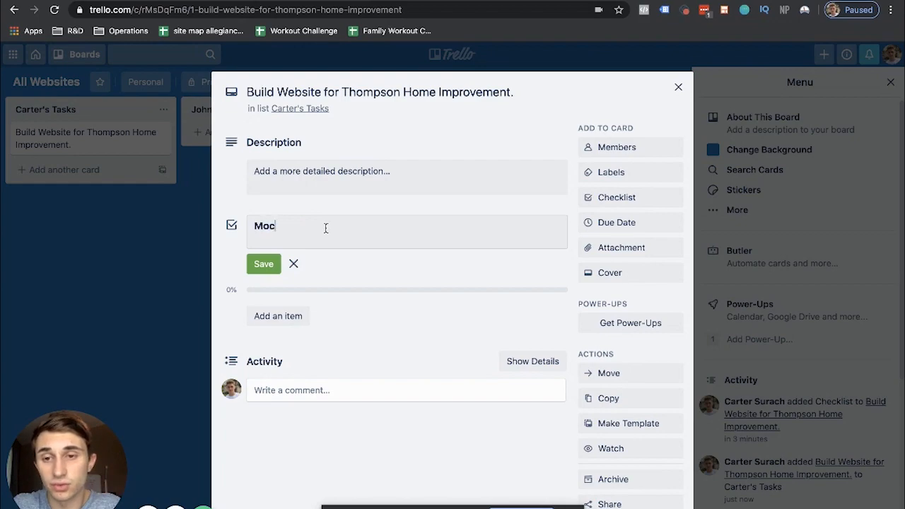
{"action": "type", "text": "kup Webs"}
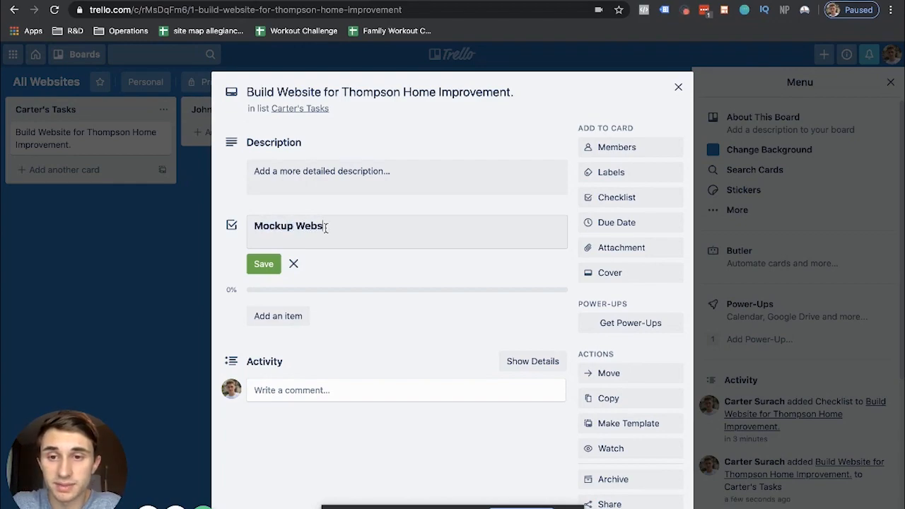
{"action": "type", "text": "ite & Meet wwit"}
{"action": "key", "text": "BackSpace"}
{"action": "key", "text": "BackSpace"}
{"action": "key", "text": "BackSpace"}
{"action": "key", "text": "BackSpace"}
{"action": "key", "text": "BackSpace"}
{"action": "type", "text": "With Owner"}
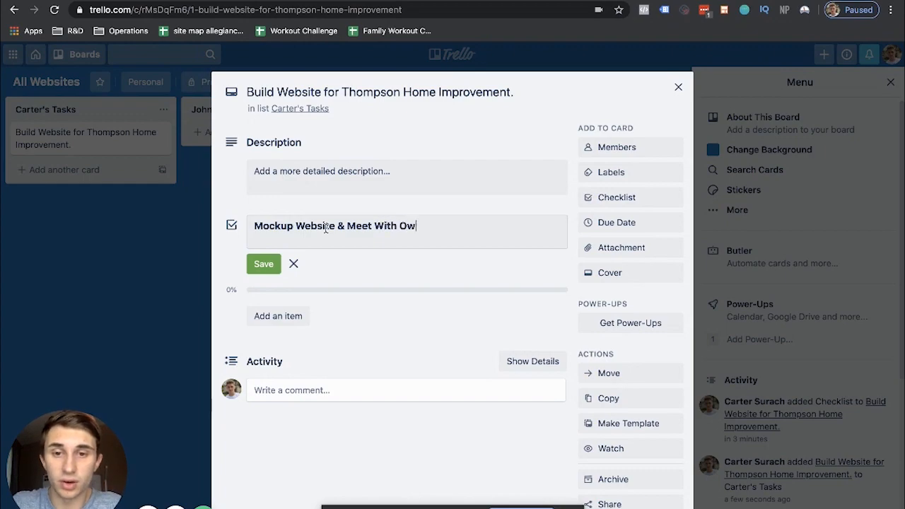
{"action": "left_click", "coordinate": [263, 265]}
Add the items "Initial Meeting", "Onboarding", "Mockup" and "Mockup Approval" to the checklist.
{"action": "left_click", "coordinate": [285, 271]}
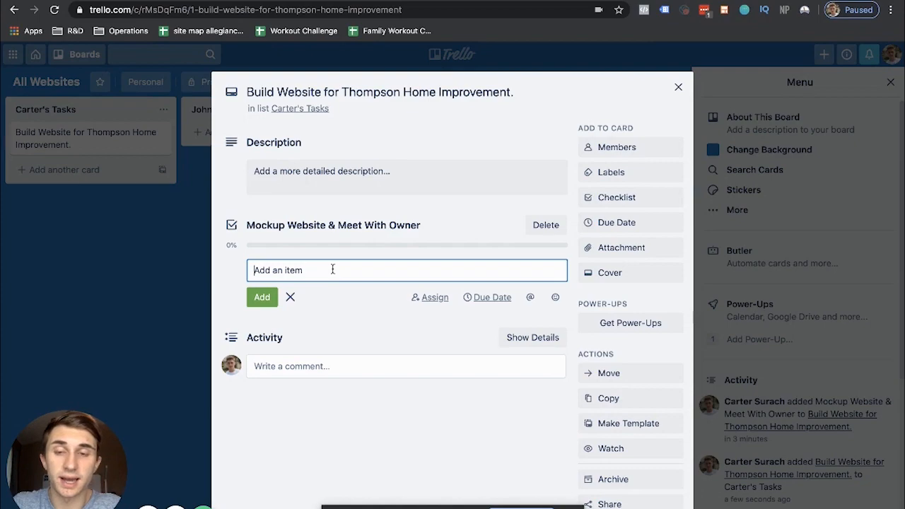
{"action": "type", "text": "I"}
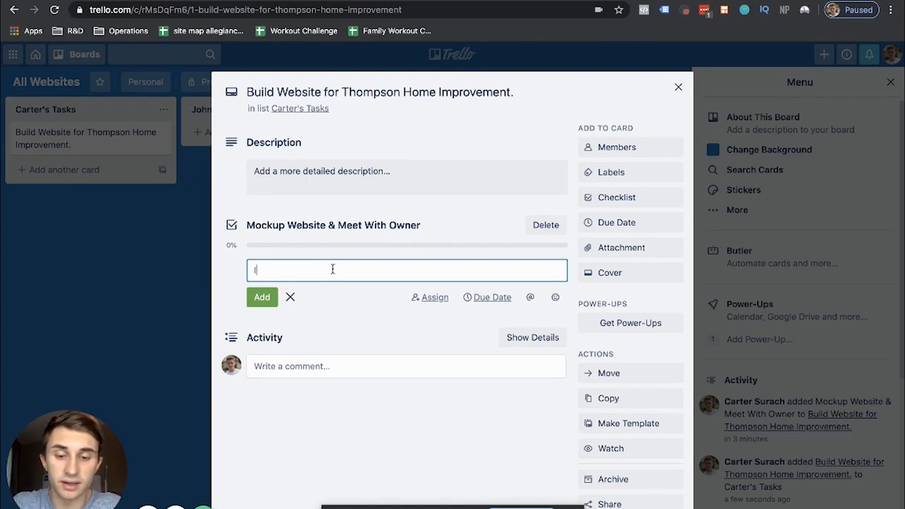
{"action": "type", "text": "nitial Meeting"}
{"action": "key", "text": "Return"}
{"action": "type", "text": "Onboarding"}
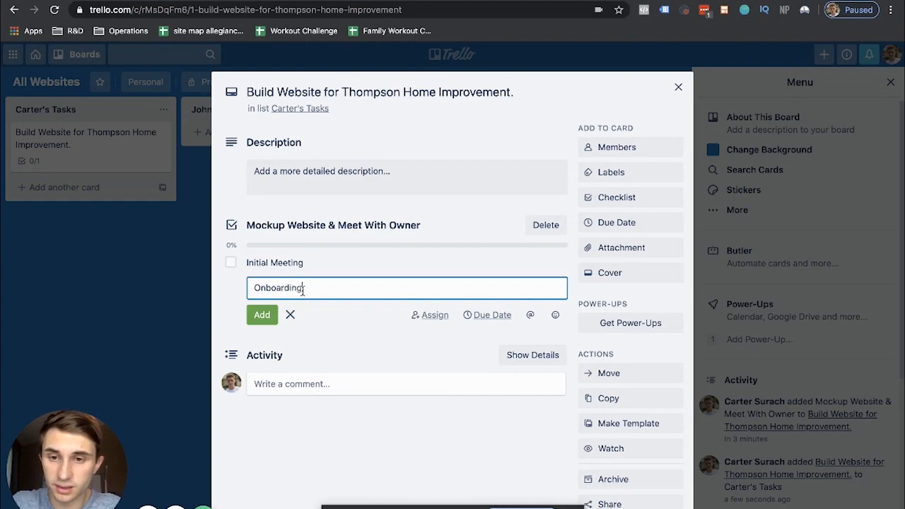
{"action": "key", "text": "Return"}
{"action": "type", "text": "Mockup"}
{"action": "key", "text": "Return"}
{"action": "type", "text": "Mockup Approval"}
{"action": "key", "text": "Return"}
Mark all four checklist items complete and move the Thompson Home Improvement card to the second task list.
{"action": "left_click", "coordinate": [231, 262]}
{"action": "left_click", "coordinate": [231, 285]}
{"action": "left_click", "coordinate": [231, 308]}
{"action": "left_click", "coordinate": [230, 331]}
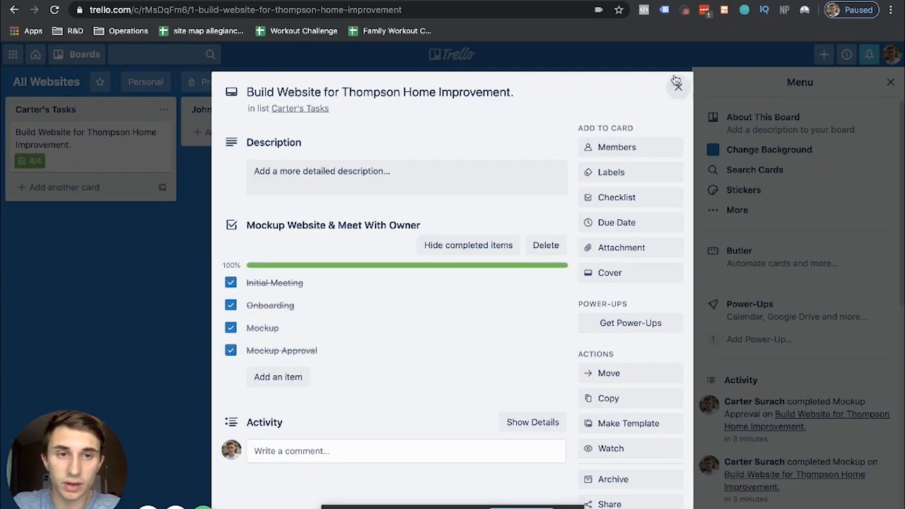
{"action": "left_click", "coordinate": [677, 84]}
{"action": "left_click_drag", "start_coordinate": [113, 145], "coordinate": [328, 140]}
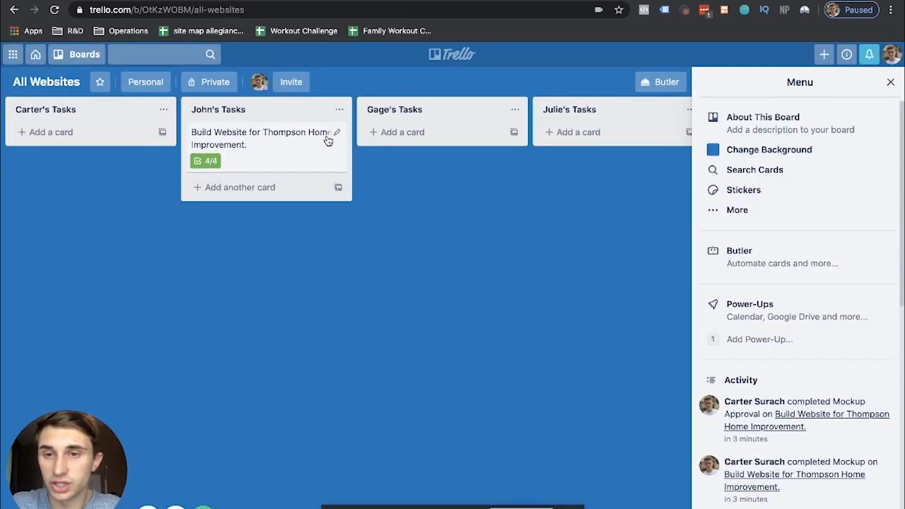
Add a second checklist titled "Building The Site" to the Thompson Home Improvement card.
{"action": "left_click", "coordinate": [306, 148]}
{"action": "scroll", "coordinate": [633, 332], "scroll_direction": "down", "scroll_amount": 1}
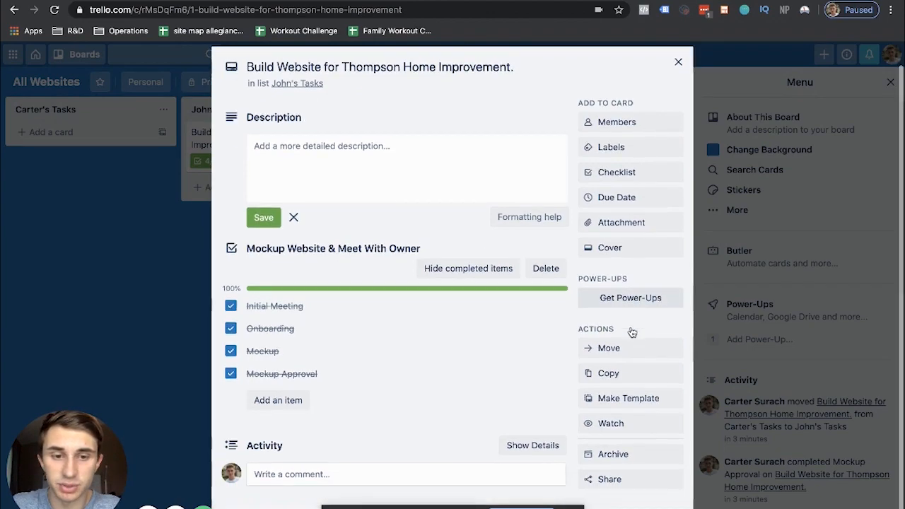
{"action": "left_click", "coordinate": [616, 151]}
{"action": "type", "text": "Building The Site"}
{"action": "left_click", "coordinate": [628, 283]}
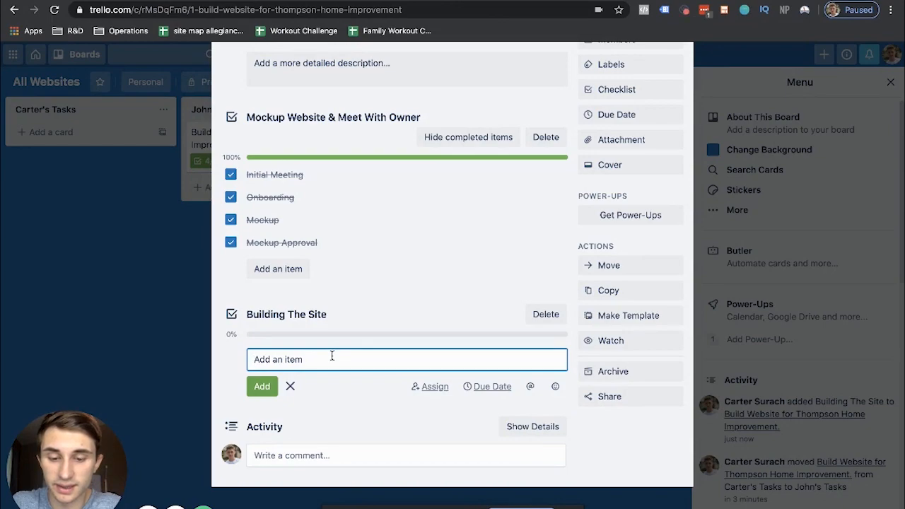
Add the items "Create Menus", "Create Pages", "Etc" and "Etc" to the Building The Site checklist.
{"action": "type", "text": "Create"}
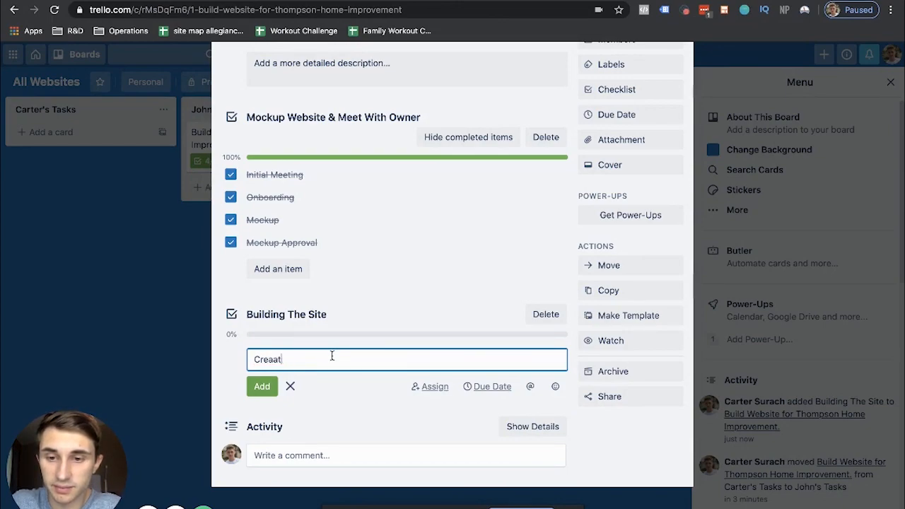
{"action": "type", "text": " Menuss"}
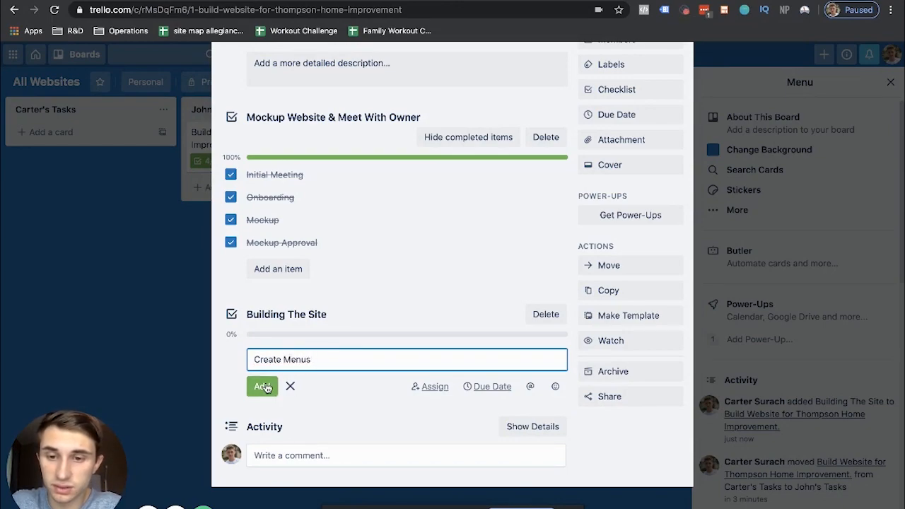
{"action": "left_click", "coordinate": [262, 387]}
{"action": "type", "text": "Create Pages"}
{"action": "left_click", "coordinate": [253, 403]}
{"action": "type", "text": "Etc"}
{"action": "key", "text": "Return"}
{"action": "type", "text": "Etc"}
{"action": "key", "text": "Return"}
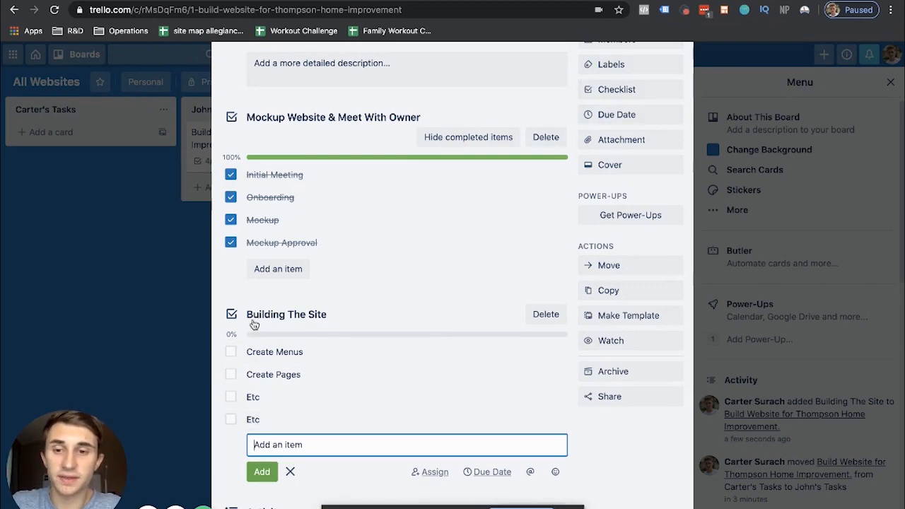
Mark all four items of the Building The Site checklist complete.
{"action": "left_click", "coordinate": [230, 351]}
{"action": "left_click", "coordinate": [230, 375]}
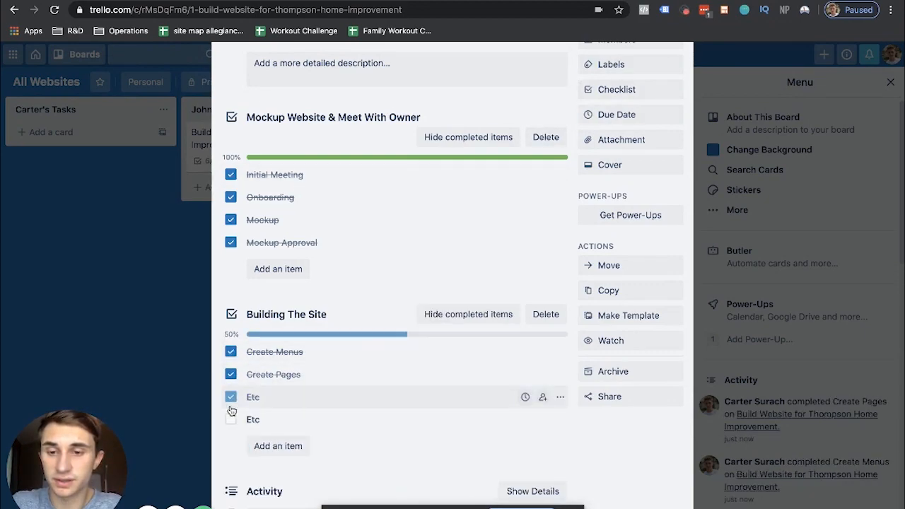
{"action": "left_click", "coordinate": [230, 397]}
{"action": "left_click", "coordinate": [231, 419]}
Move the Thompson Home Improvement card from the second to the third task list, keeping its title.
{"action": "left_click", "coordinate": [141, 363]}
{"action": "mouse_move", "coordinate": [264, 122]}
{"action": "left_mouse_down"}
{"action": "mouse_move", "coordinate": [414, 116]}
{"action": "mouse_move", "coordinate": [424, 131]}
{"action": "left_mouse_up"}
{"action": "left_click", "coordinate": [513, 132]}
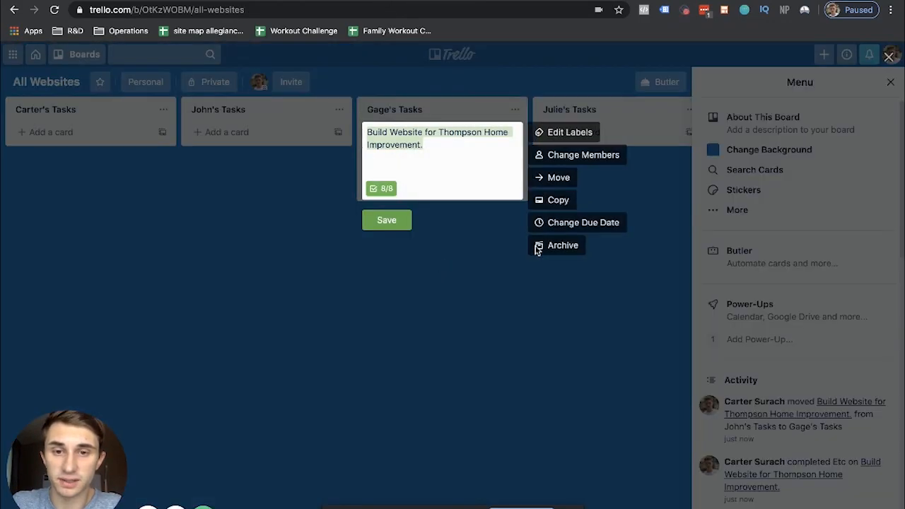
{"action": "left_click", "coordinate": [387, 220]}
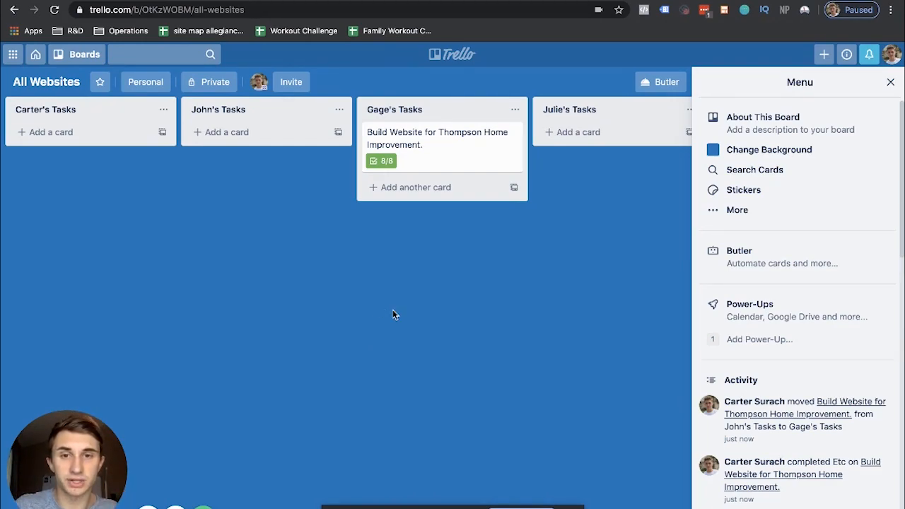
Add a card titled "Build Website for Higher Haven Meditation." to the first task list.
{"action": "left_click", "coordinate": [82, 132]}
{"action": "type", "text": "B"}
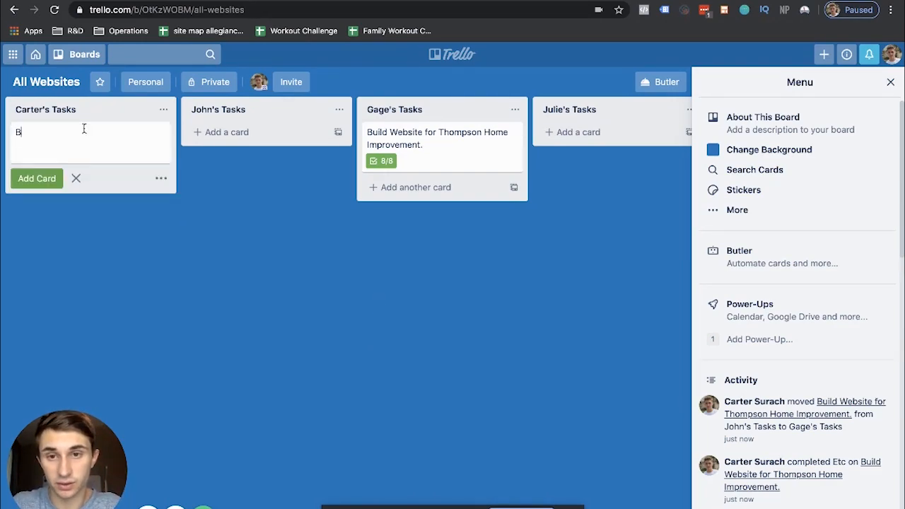
{"action": "type", "text": "uild"}
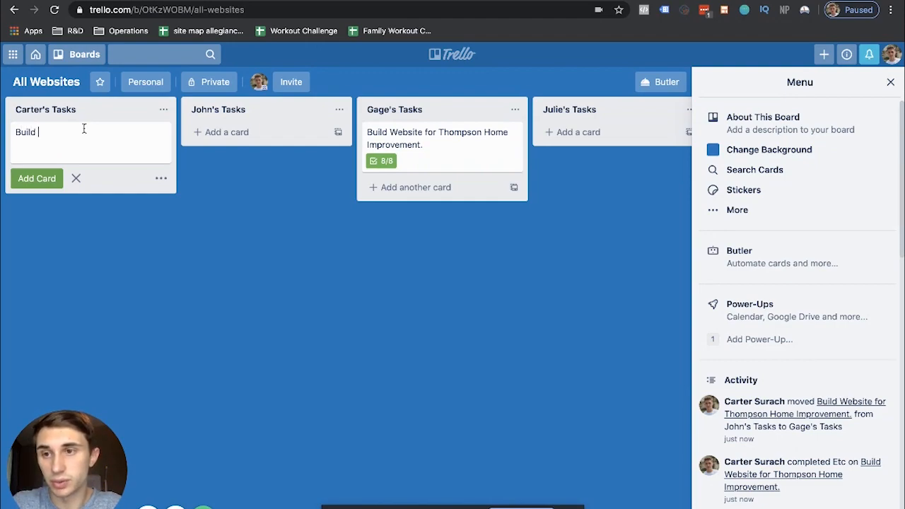
{"action": "type", "text": " Website for Higher Havaen"}
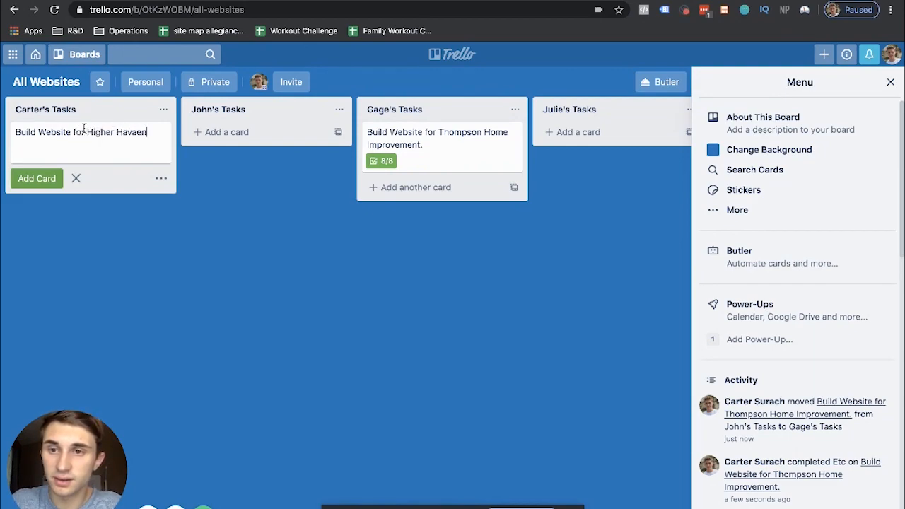
{"action": "type", "text": " Meditaatio"}
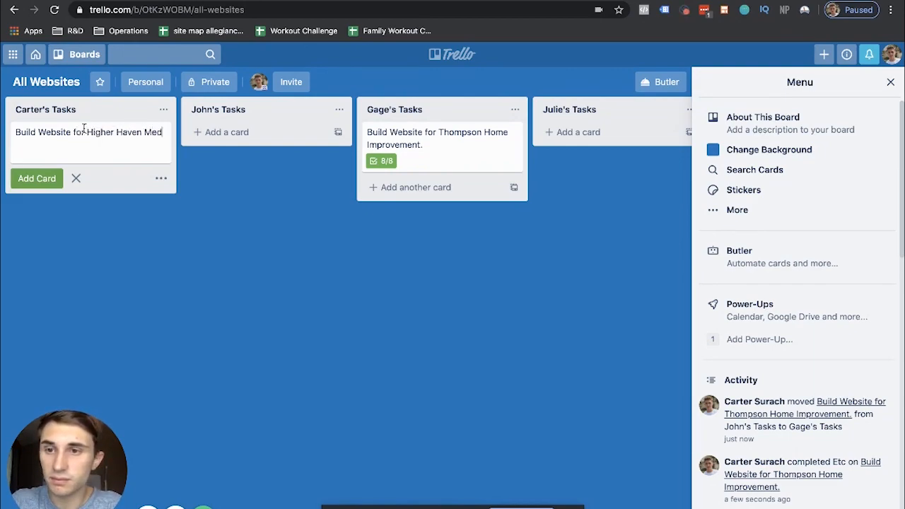
{"action": "key", "text": "BackSpace"}
{"action": "key", "text": "BackSpace"}
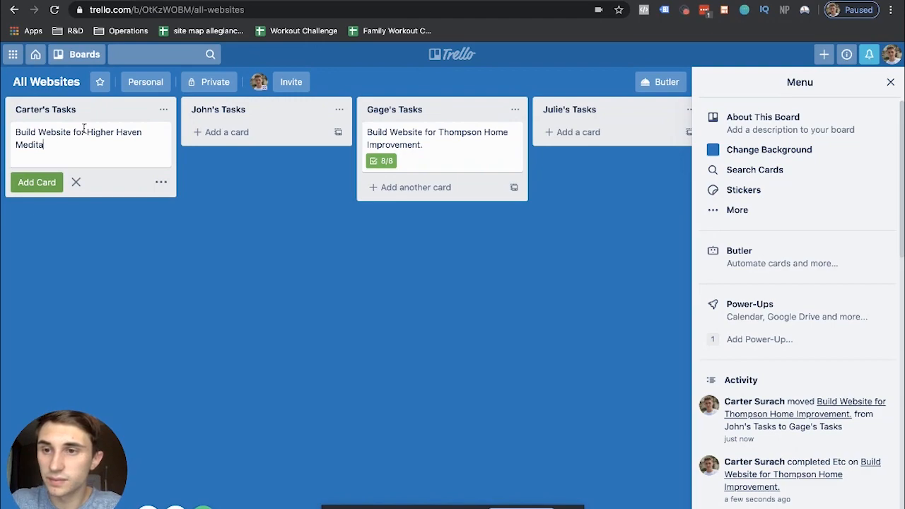
{"action": "type", "text": "ation."}
{"action": "left_click", "coordinate": [30, 183]}
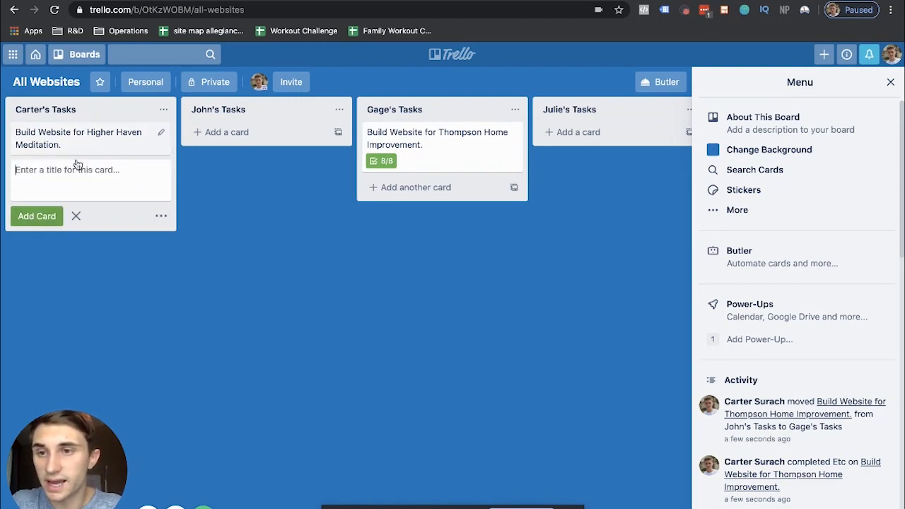
Give the Higher Haven Meditation card the description "Notes" and close the card.
{"action": "left_click", "coordinate": [86, 145]}
{"action": "left_click", "coordinate": [353, 169]}
{"action": "type", "text": "Notes"}
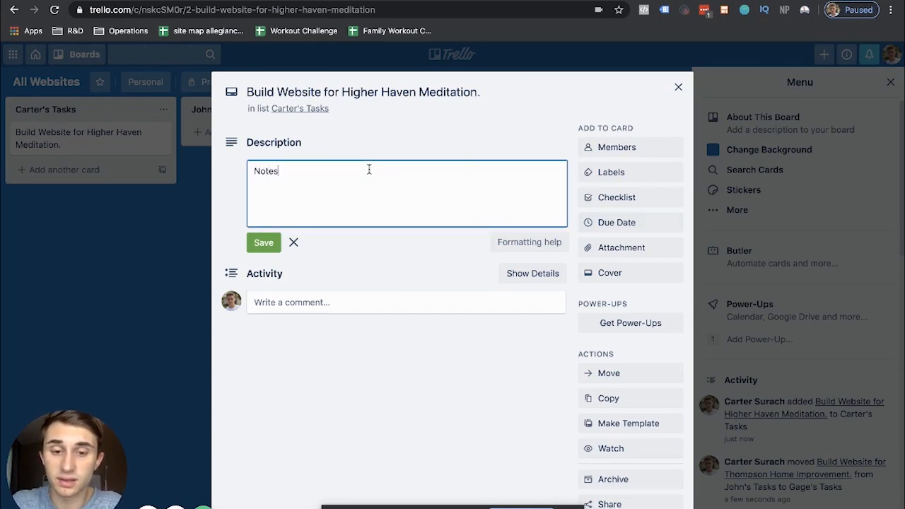
{"action": "key", "text": "BackSpace"}
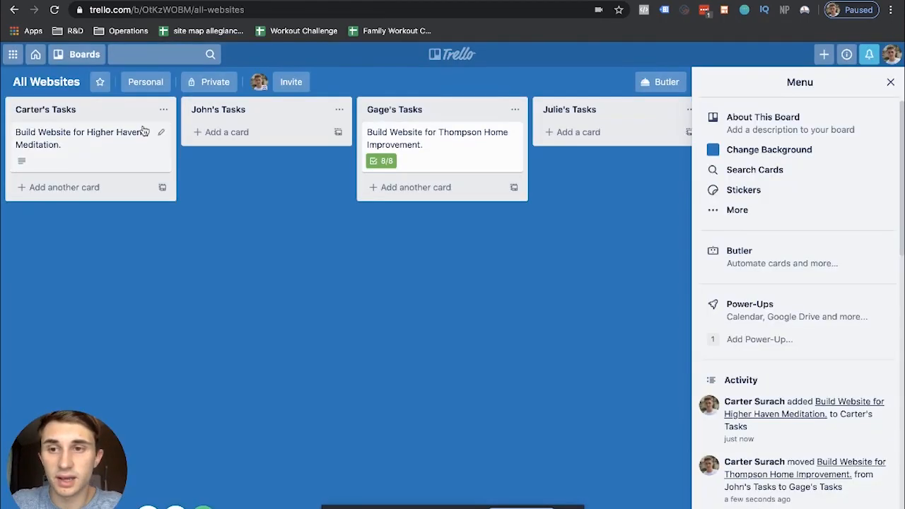
Move the Higher Haven Meditation card to the third task list, and move both website cards back to the second list.
{"action": "left_click_drag", "start_coordinate": [121, 138], "coordinate": [431, 189]}
{"action": "mouse_move", "coordinate": [407, 147]}
{"action": "left_mouse_down"}
{"action": "mouse_move", "coordinate": [471, 143]}
{"action": "mouse_move", "coordinate": [404, 161]}
{"action": "left_mouse_up"}
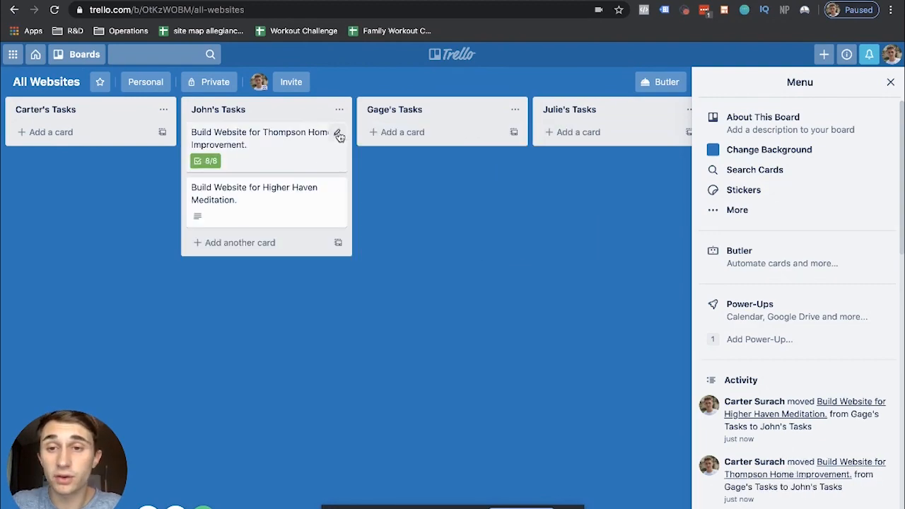
Apply the red label to the Thompson Home Improvement card in the second task list and save the card.
{"action": "left_click", "coordinate": [338, 135]}
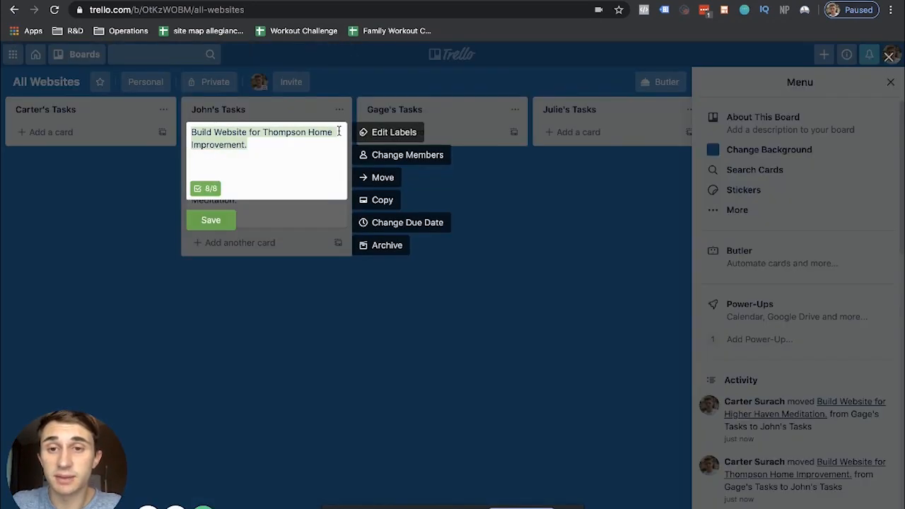
{"action": "left_click", "coordinate": [390, 134]}
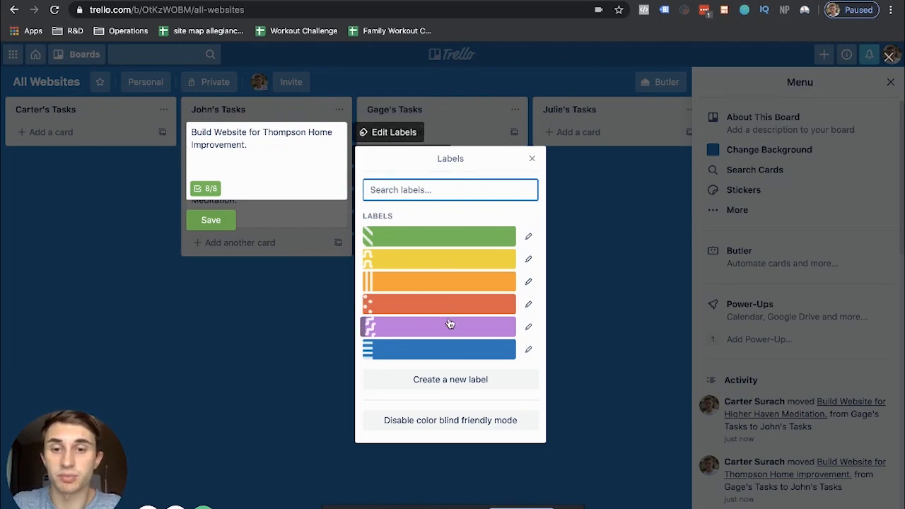
{"action": "left_click", "coordinate": [426, 301]}
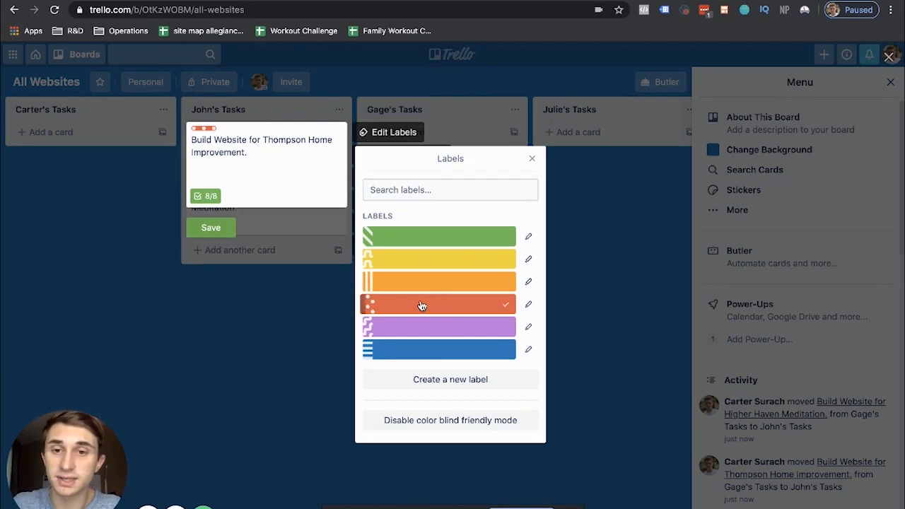
{"action": "left_click", "coordinate": [290, 239]}
{"action": "left_click", "coordinate": [212, 228]}
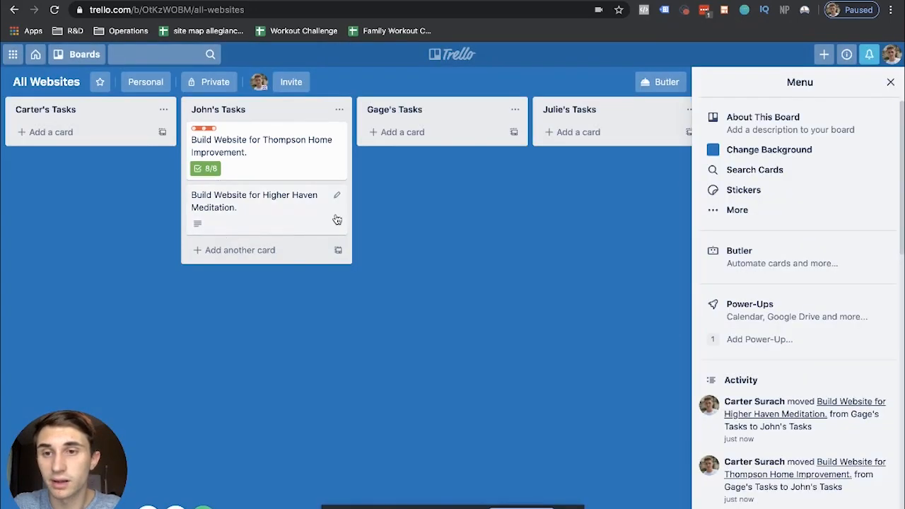
Apply the blue label to the Higher Haven Meditation card and close its quick editor.
{"action": "left_click", "coordinate": [333, 193]}
{"action": "left_click", "coordinate": [377, 195]}
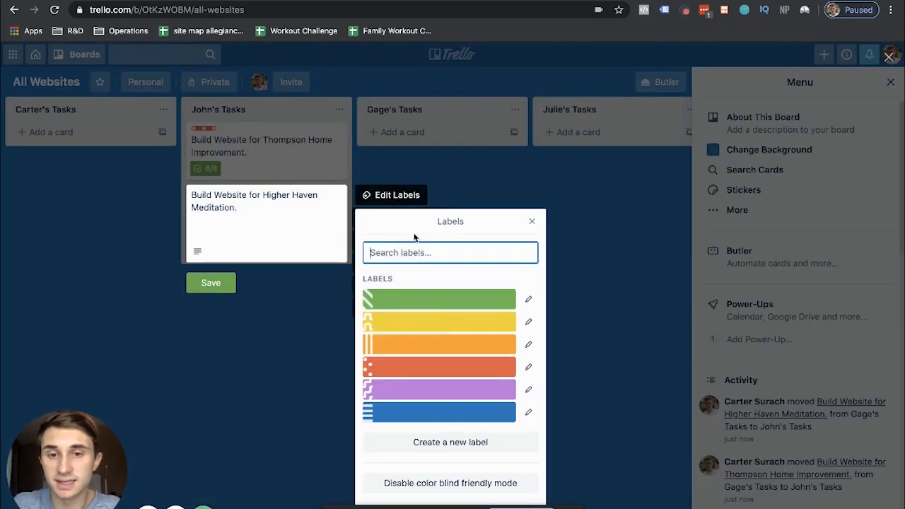
{"action": "left_click", "coordinate": [411, 417]}
{"action": "left_click", "coordinate": [231, 305]}
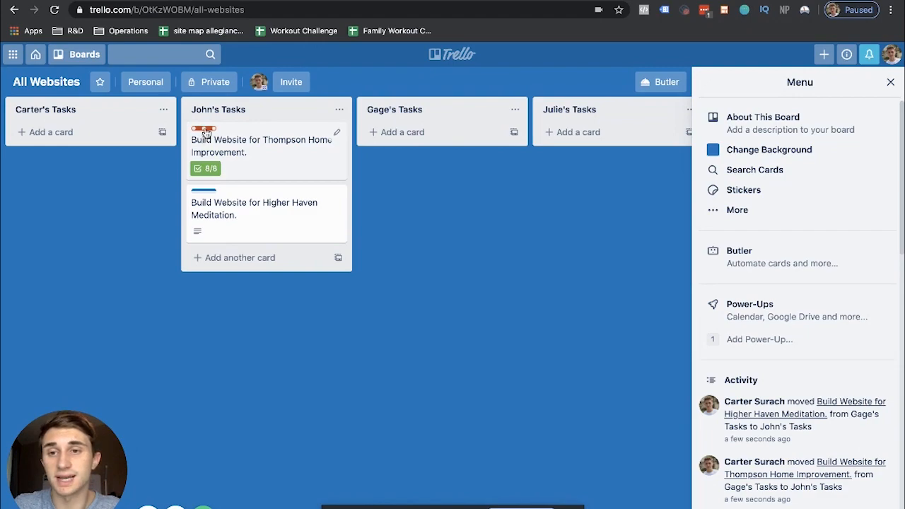
Mark Create Pages and both Etc items incomplete in the Thompson card's Building The Site checklist, and close the card.
{"action": "left_click", "coordinate": [234, 154]}
{"action": "left_click", "coordinate": [230, 355]}
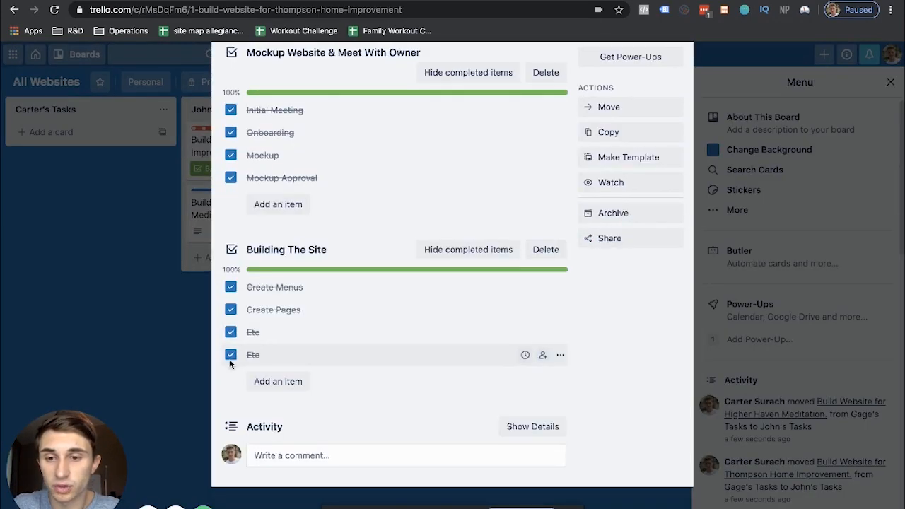
{"action": "left_click", "coordinate": [230, 332]}
{"action": "left_click", "coordinate": [230, 311]}
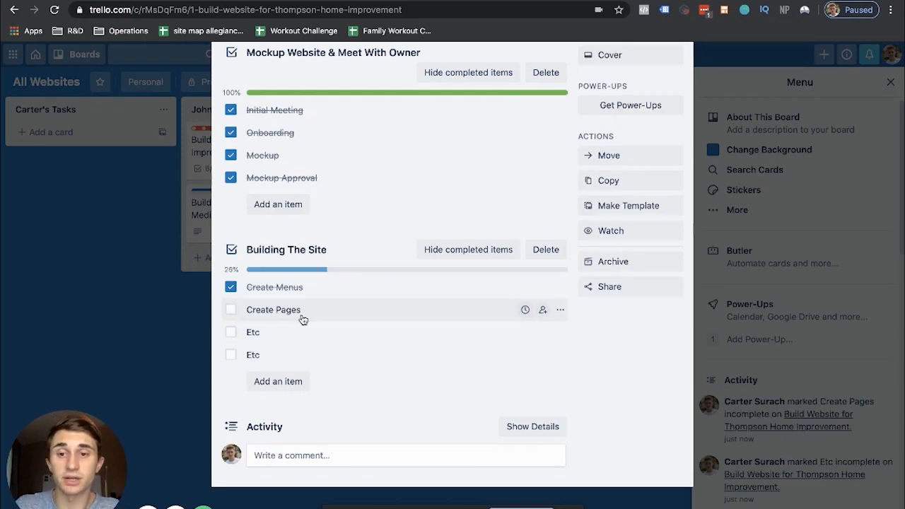
{"action": "scroll", "coordinate": [300, 318], "scroll_direction": "up", "scroll_amount": 2}
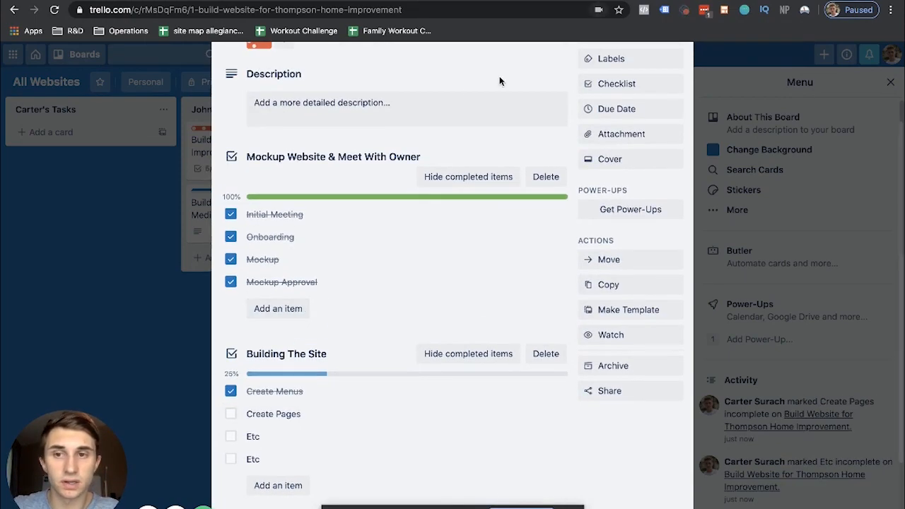
{"action": "left_click", "coordinate": [181, 416]}
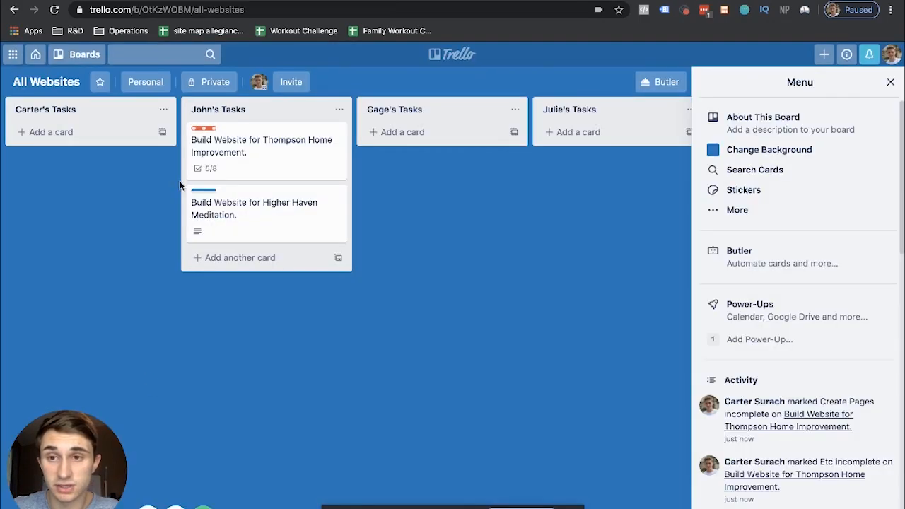
Post the comment "Website bug preventing me for creeating pages." on the Thompson Home Improvement card and close it.
{"action": "left_click", "coordinate": [267, 162]}
{"action": "scroll", "coordinate": [257, 437], "scroll_direction": "down", "scroll_amount": 3}
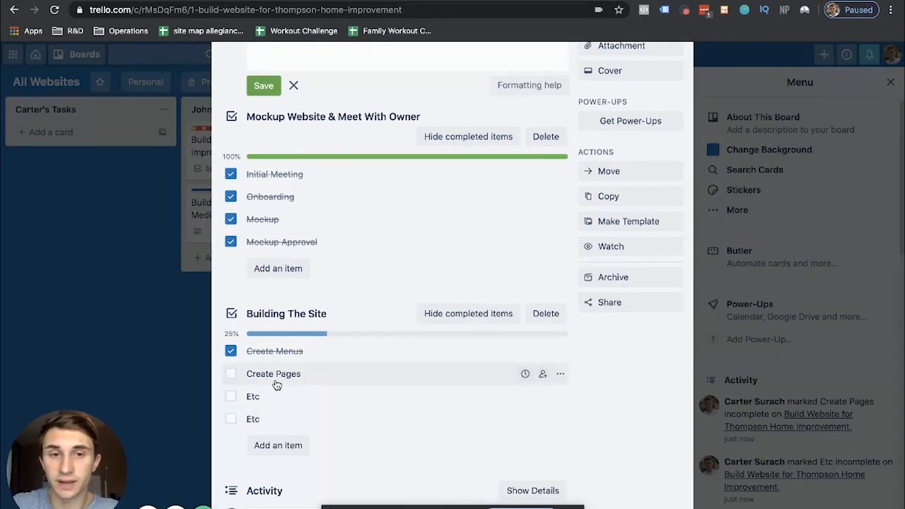
{"action": "scroll", "coordinate": [273, 385], "scroll_direction": "down", "scroll_amount": 1}
{"action": "scroll", "coordinate": [271, 384], "scroll_direction": "up", "scroll_amount": 4}
{"action": "scroll", "coordinate": [272, 388], "scroll_direction": "down", "scroll_amount": 4}
{"action": "left_click", "coordinate": [302, 460]}
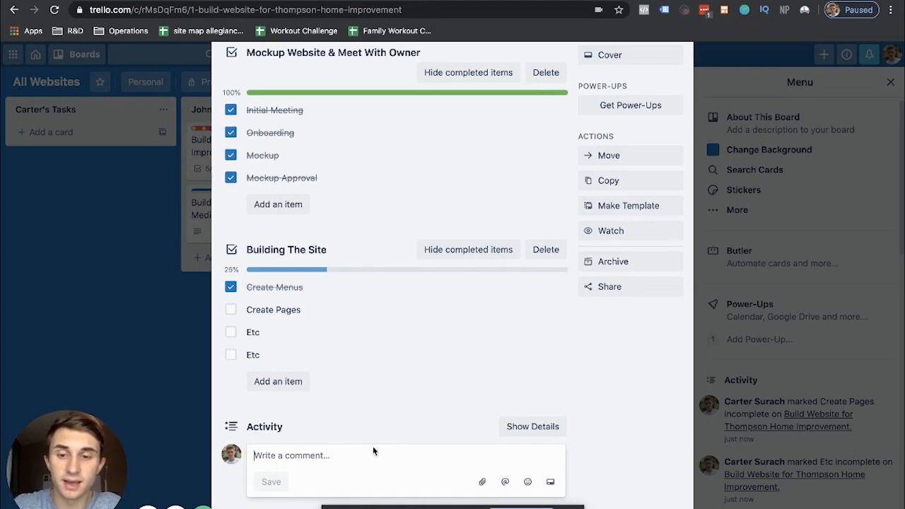
{"action": "type", "text": "Website "}
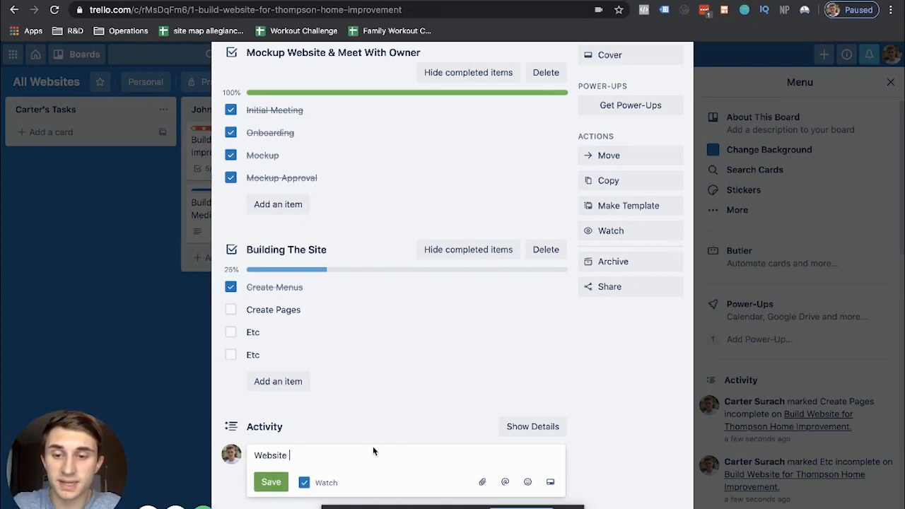
{"action": "type", "text": "bug preve"}
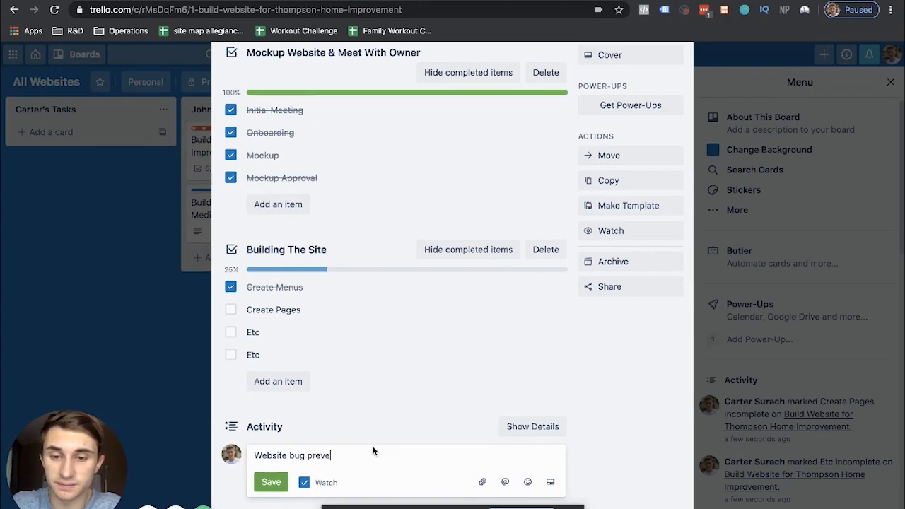
{"action": "type", "text": "nting me for creeating "}
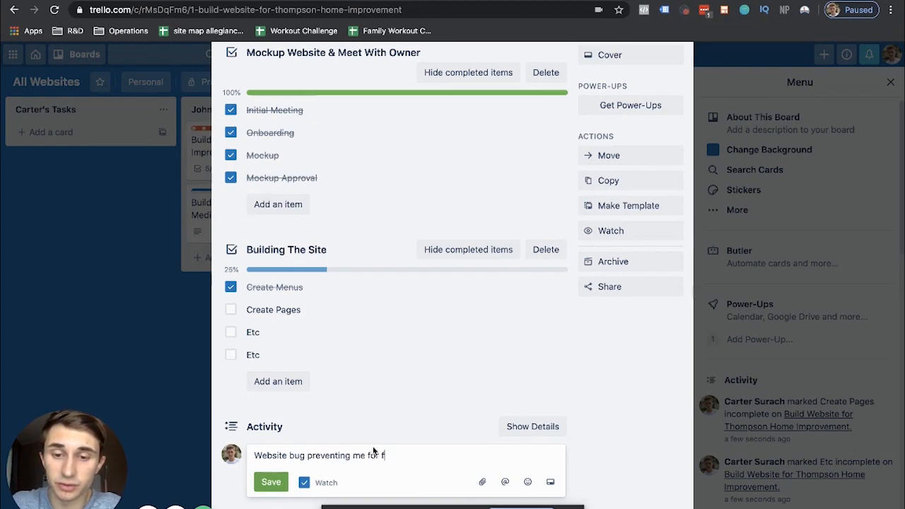
{"action": "type", "text": "pages"}
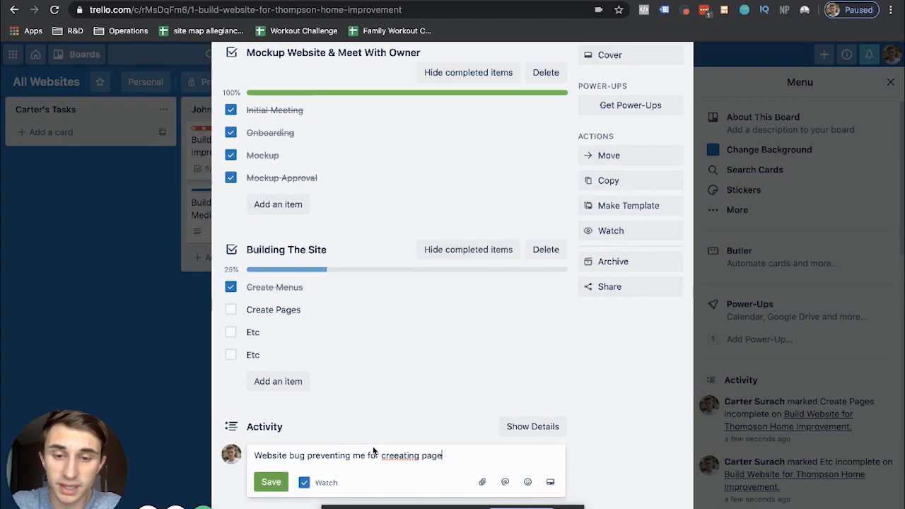
{"action": "left_click", "coordinate": [271, 482]}
{"action": "scroll", "coordinate": [236, 468], "scroll_direction": "down", "scroll_amount": 2}
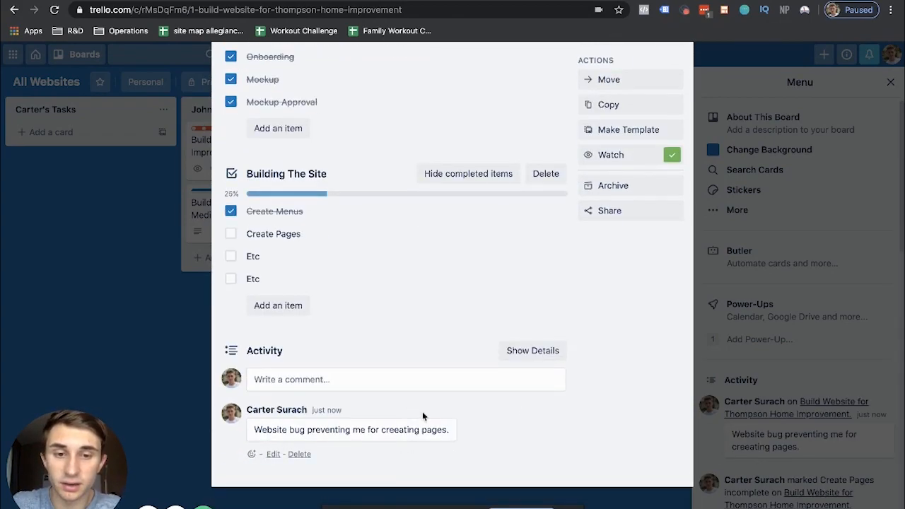
{"action": "key", "text": "Escape"}
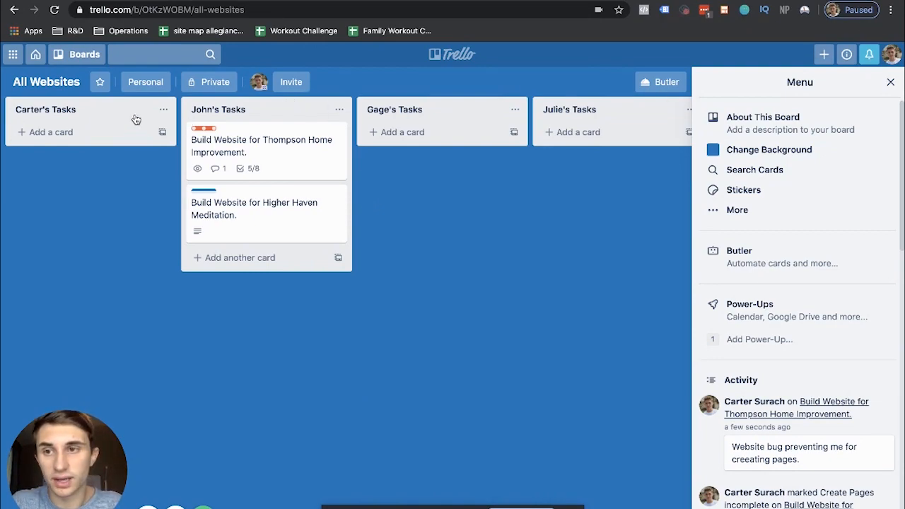
{"action": "left_click", "coordinate": [163, 108]}
{"action": "left_click", "coordinate": [330, 137]}
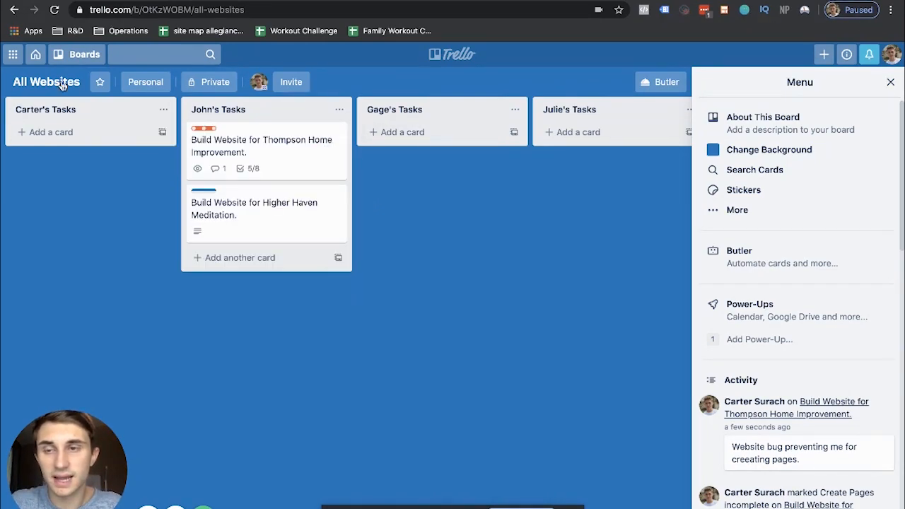
Create a new board titled "Youtube Video Progress" from the boards overview.
{"action": "left_click", "coordinate": [35, 55]}
{"action": "left_click", "coordinate": [824, 54]}
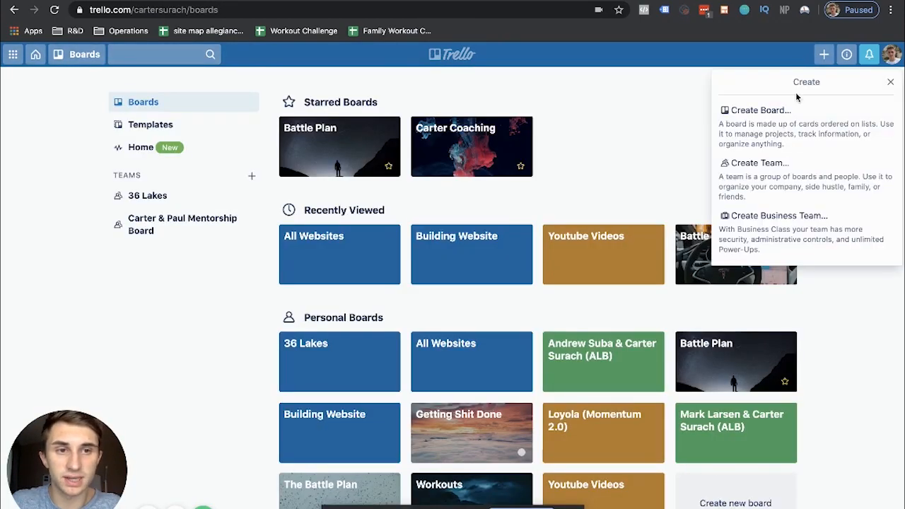
{"action": "left_click", "coordinate": [774, 114]}
{"action": "type", "text": "Youtube Videos"}
{"action": "key", "text": "BackSpace"}
{"action": "type", "text": "Progress"}
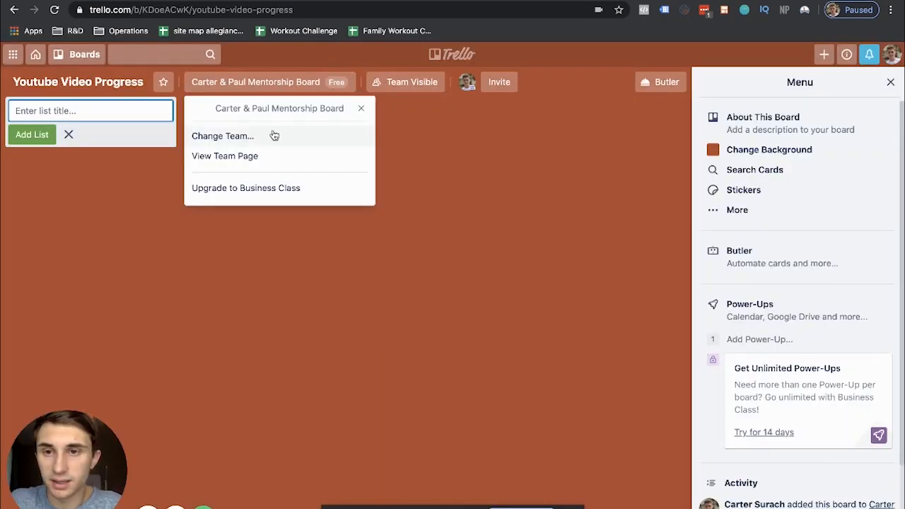
Remove the Youtube Video Progress board from its team, making it a personal board.
{"action": "left_click", "coordinate": [271, 134]}
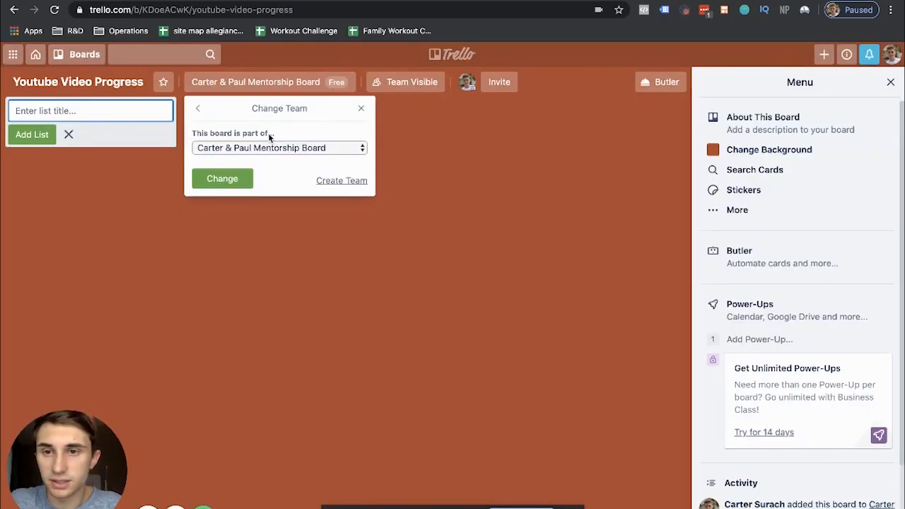
{"action": "left_click", "coordinate": [228, 146]}
{"action": "left_click", "coordinate": [235, 121]}
{"action": "left_click", "coordinate": [215, 172]}
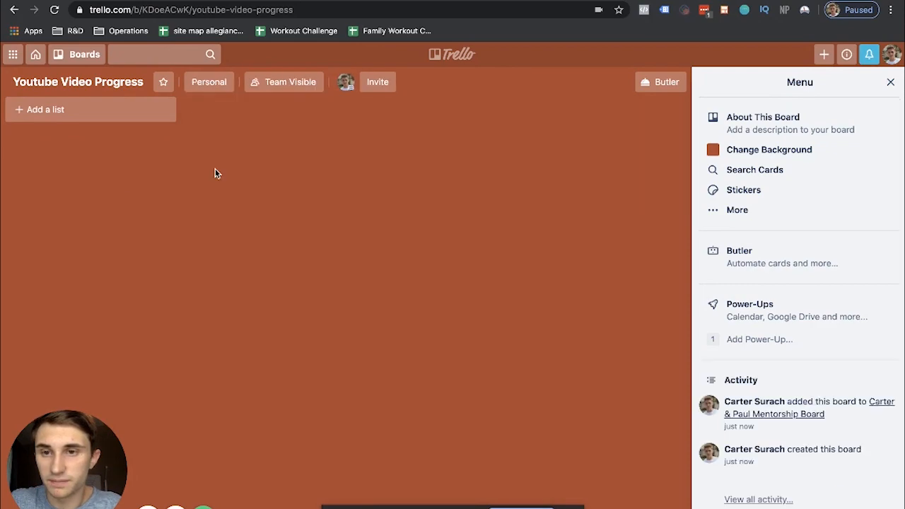
Add the lists "Ideas" and "Outlines" to the Youtube Video Progress board.
{"action": "left_click", "coordinate": [66, 110]}
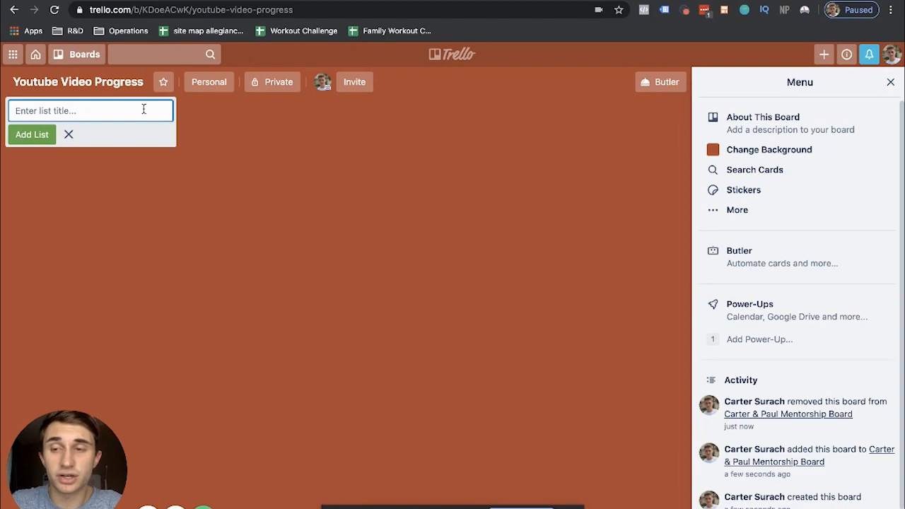
{"action": "type", "text": "Ideas"}
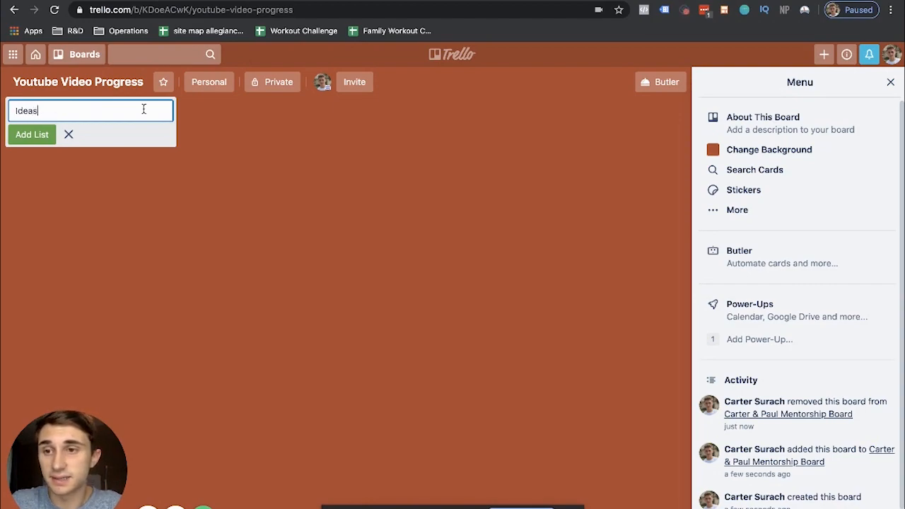
{"action": "left_click", "coordinate": [32, 135]}
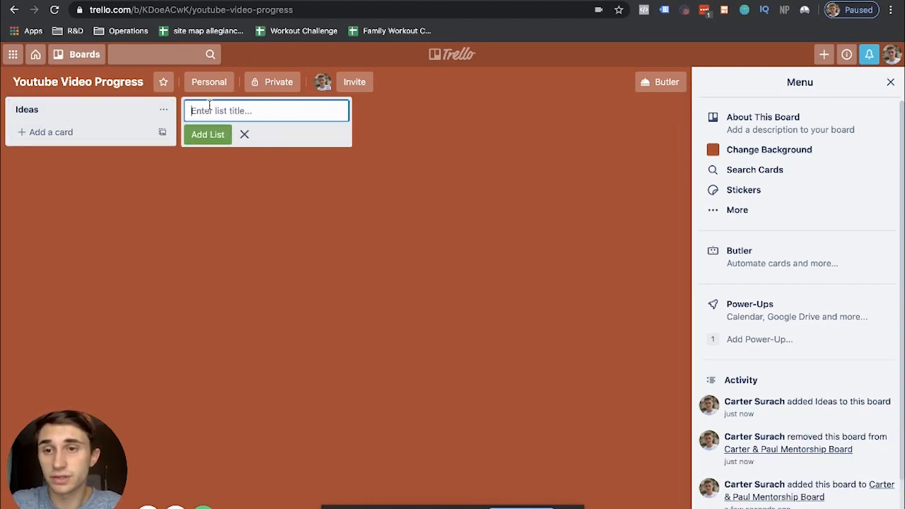
{"action": "type", "text": "Outlines"}
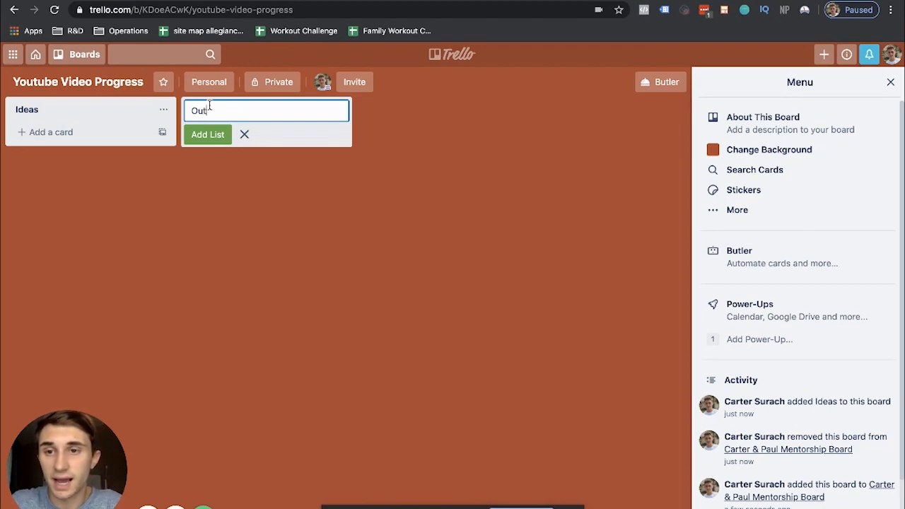
{"action": "left_click", "coordinate": [205, 135]}
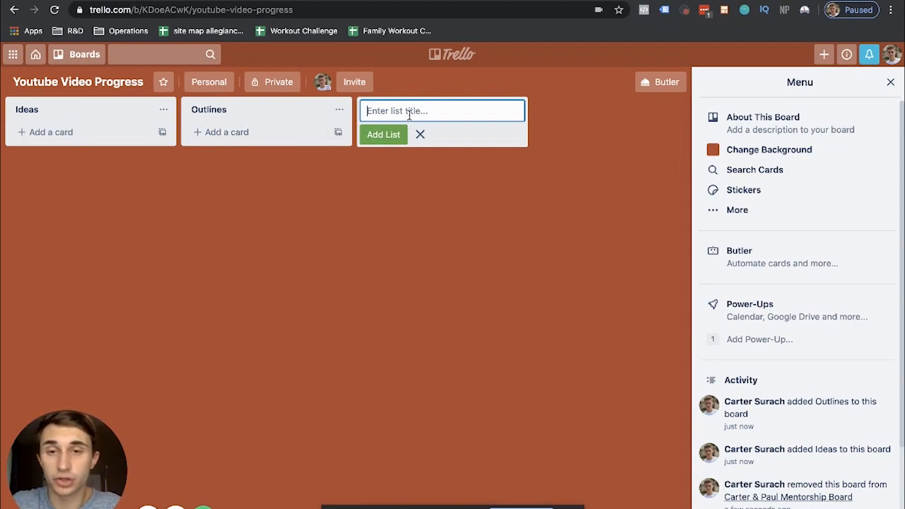
Add the lists "Filming", "Editing" and "Posting" after the Outlines list.
{"action": "type", "text": "Filming"}
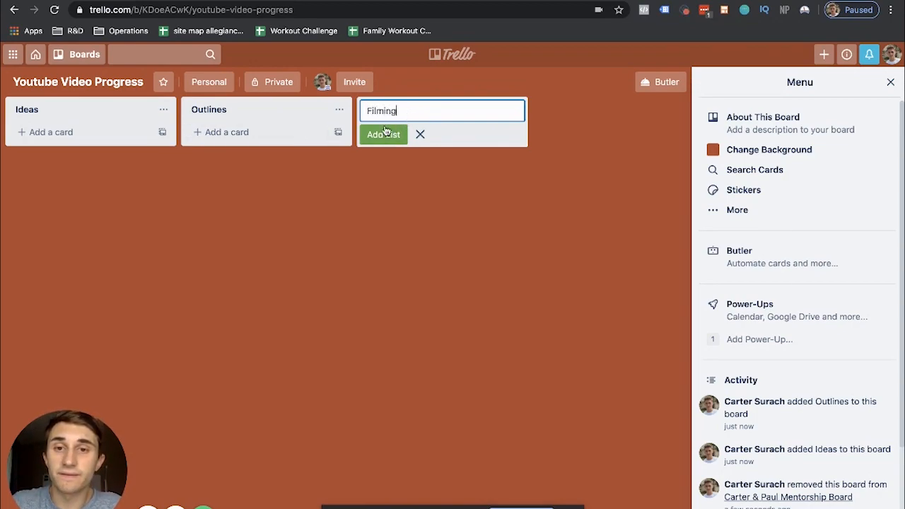
{"action": "left_click", "coordinate": [384, 134]}
{"action": "type", "text": "Editing"}
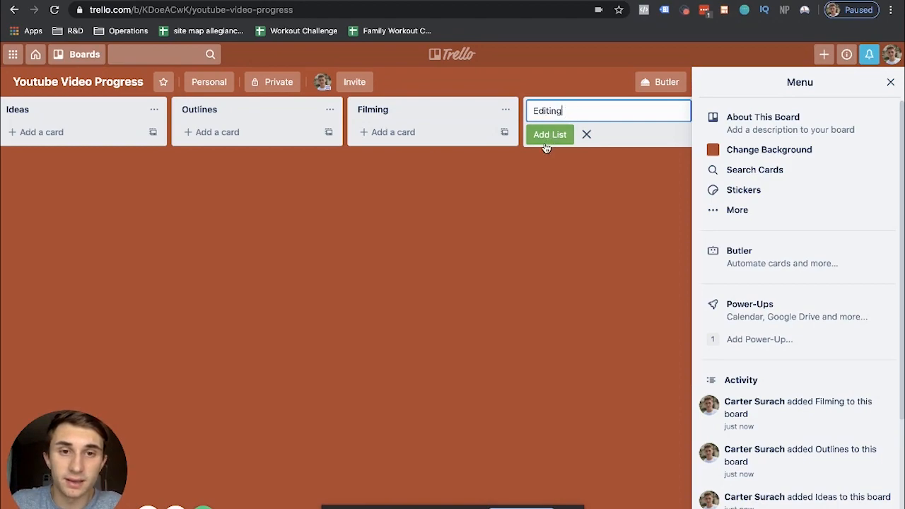
{"action": "key", "text": "Return"}
{"action": "type", "text": "Posting"}
{"action": "key", "text": "Return"}
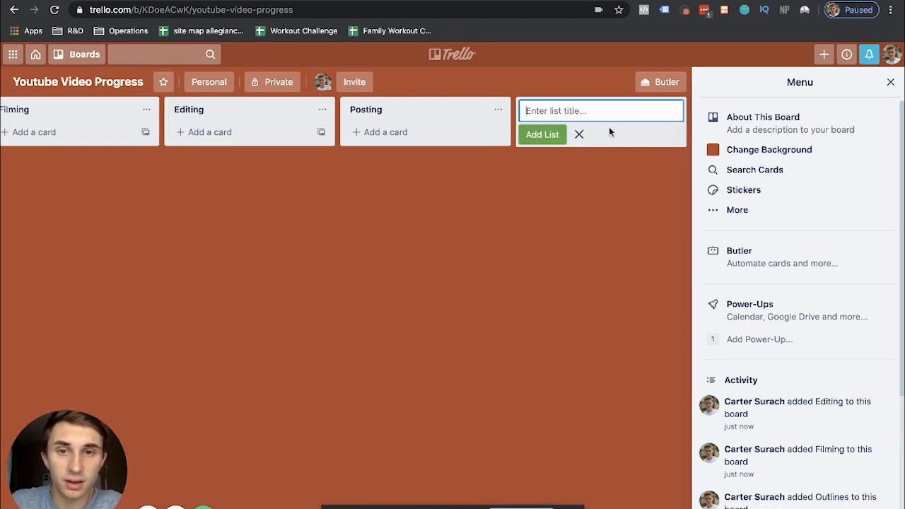
Add the cards "Notion Project Management Tutorial" and "How to make bread" to the Ideas list.
{"action": "scroll", "coordinate": [527, 161], "scroll_direction": "left", "scroll_amount": 5}
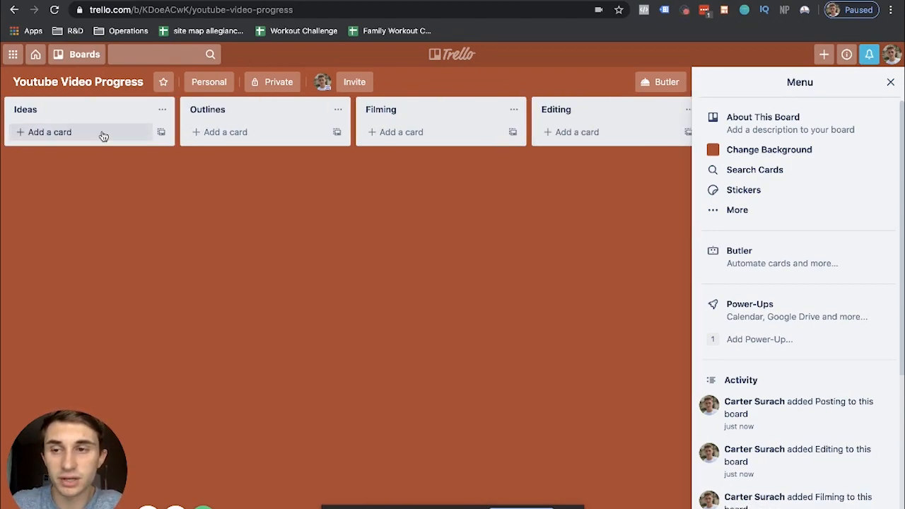
{"action": "left_click", "coordinate": [57, 138]}
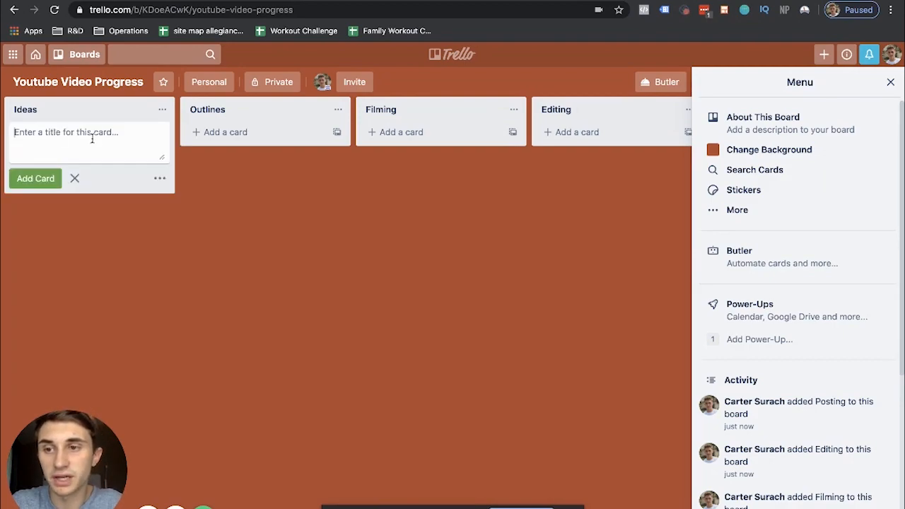
{"action": "type", "text": "Notion"}
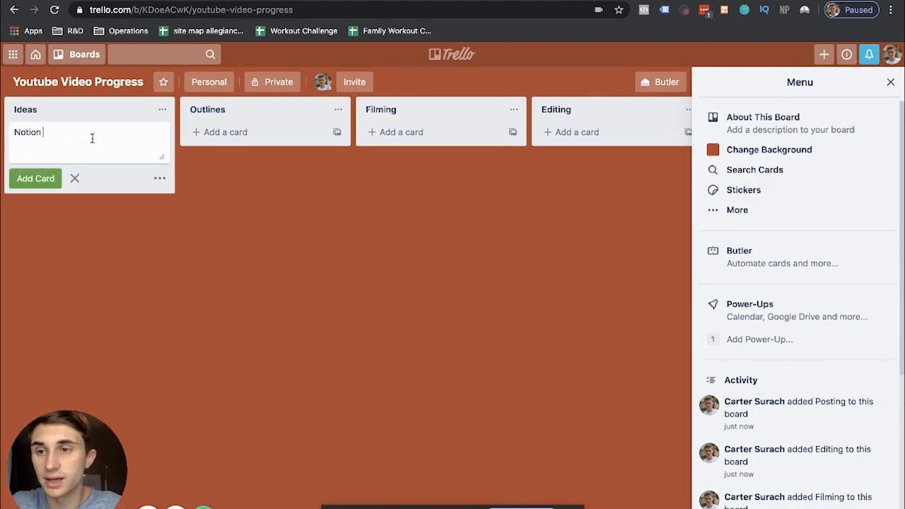
{"action": "type", "text": " Project Mana"}
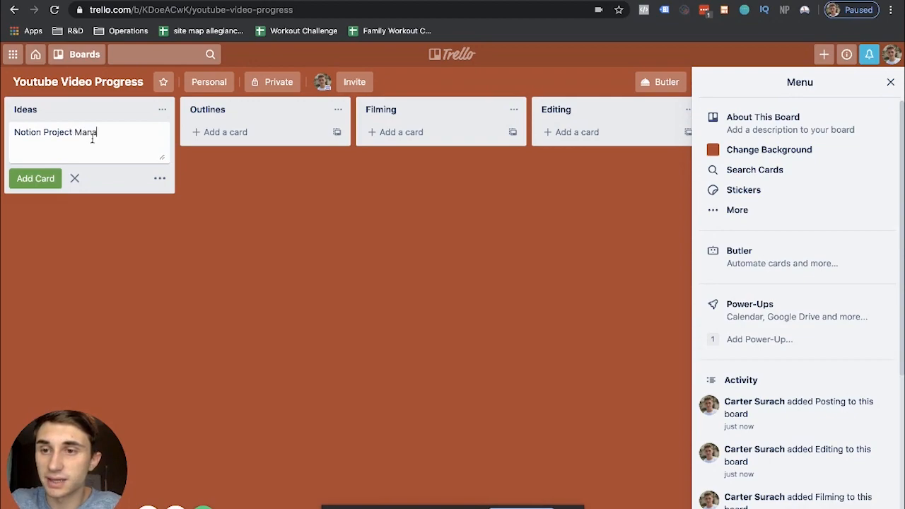
{"action": "type", "text": "gement Tutoriaa"}
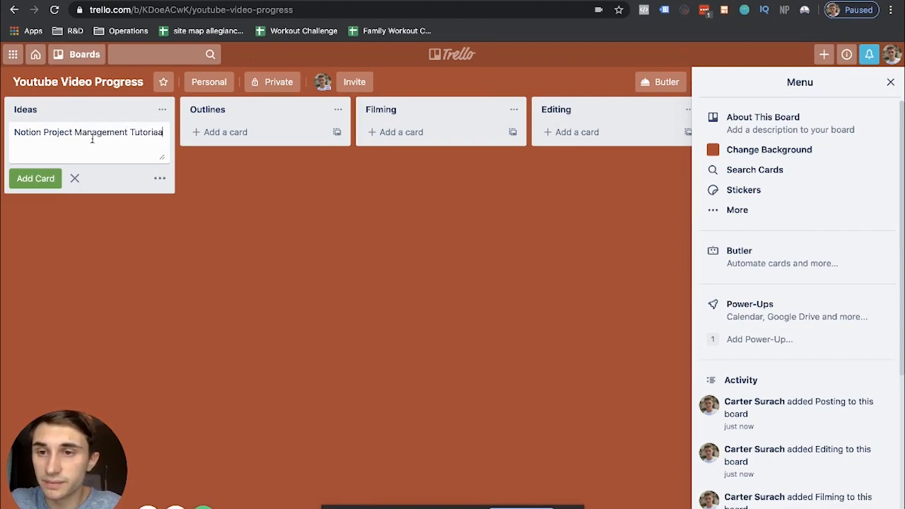
{"action": "key", "text": "Return"}
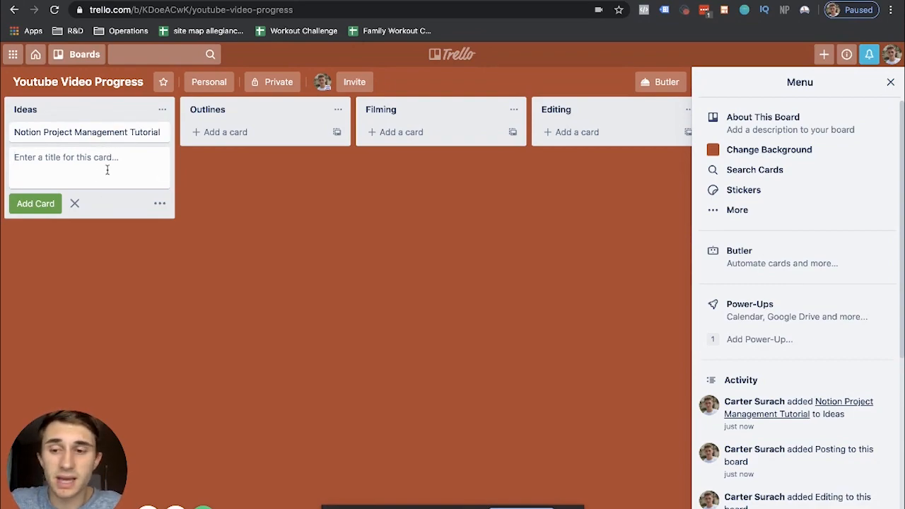
{"action": "type", "text": "How to make bread"}
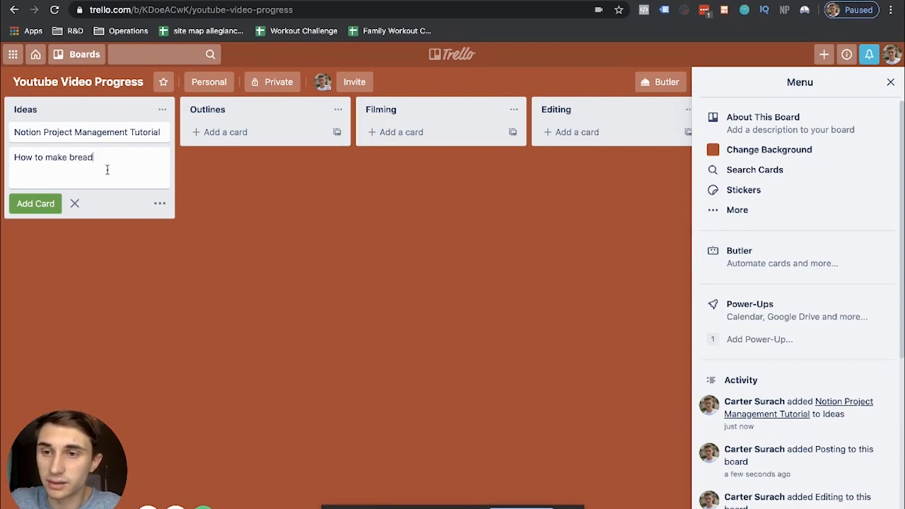
{"action": "key", "text": "Return"}
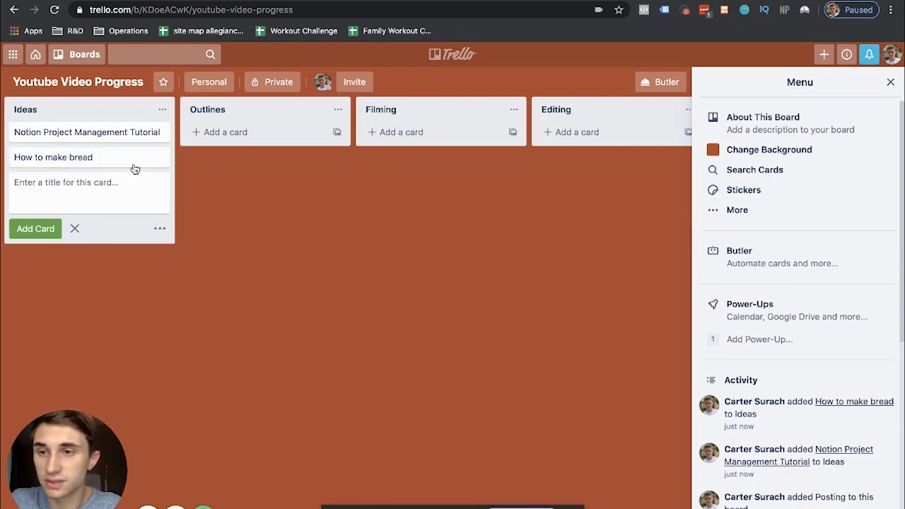
Look at the details of the "How to make bread" and "Notion Project Management Tutorial" cards, including the description field, and return to the board.
{"action": "left_click", "coordinate": [162, 157]}
{"action": "left_click", "coordinate": [209, 150]}
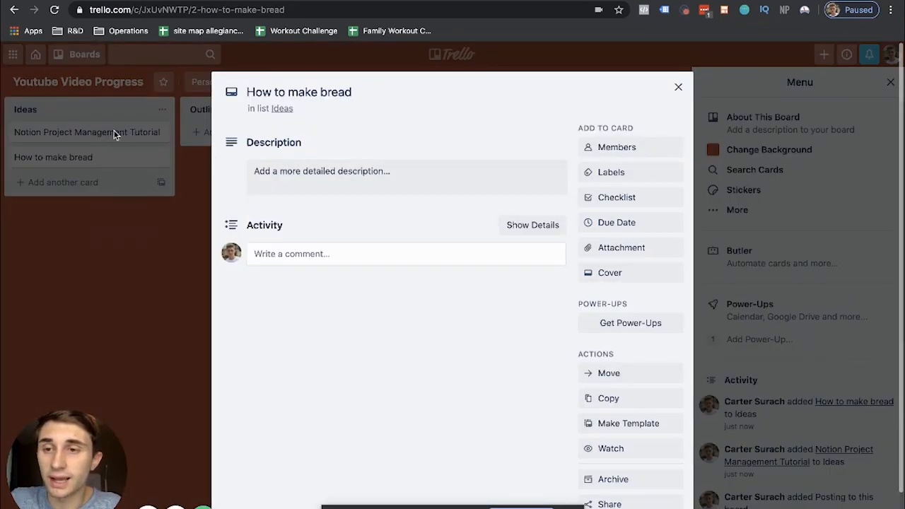
{"action": "left_click", "coordinate": [117, 133]}
{"action": "left_click", "coordinate": [126, 131]}
{"action": "left_click", "coordinate": [261, 170]}
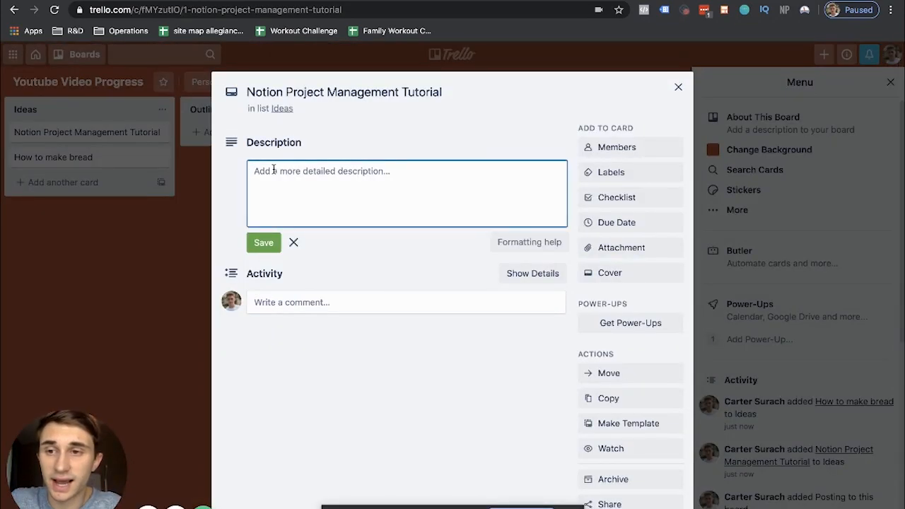
{"action": "left_click", "coordinate": [678, 87]}
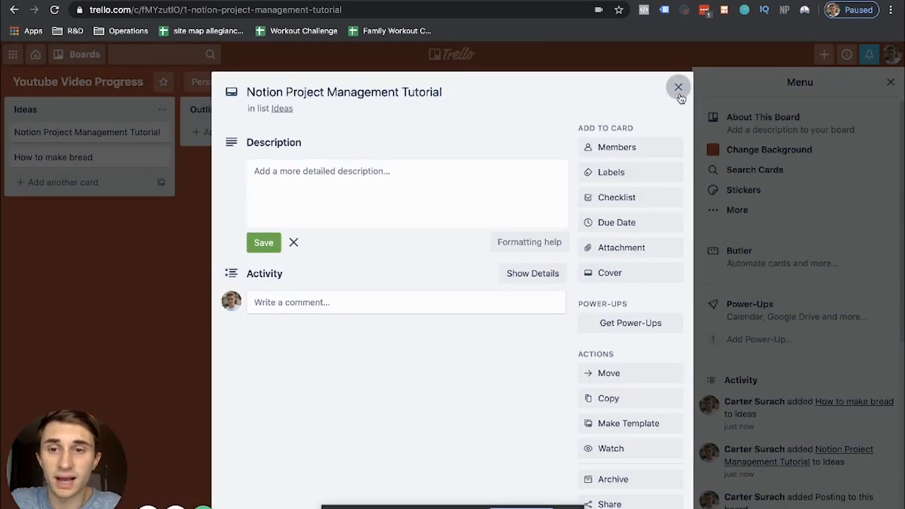
Add the card "How to tie a tie" to the Ideas list.
{"action": "left_click", "coordinate": [70, 183]}
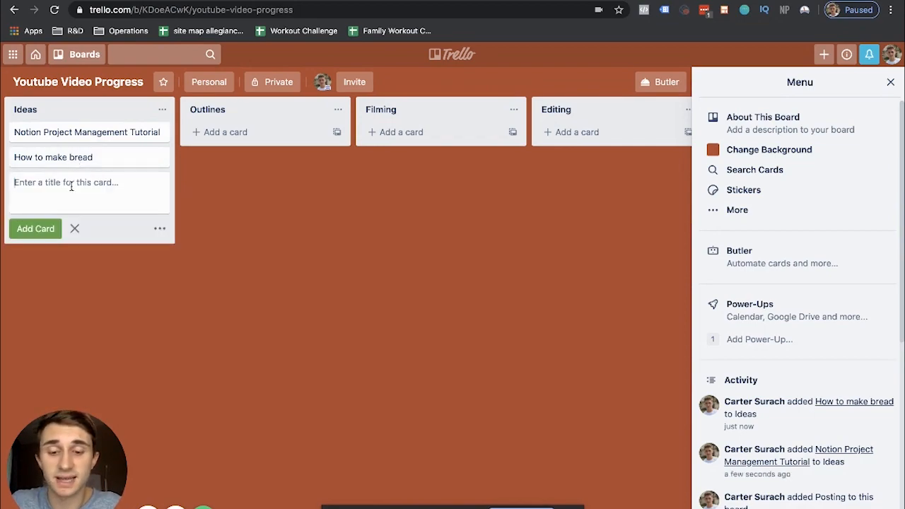
{"action": "type", "text": "Ho"}
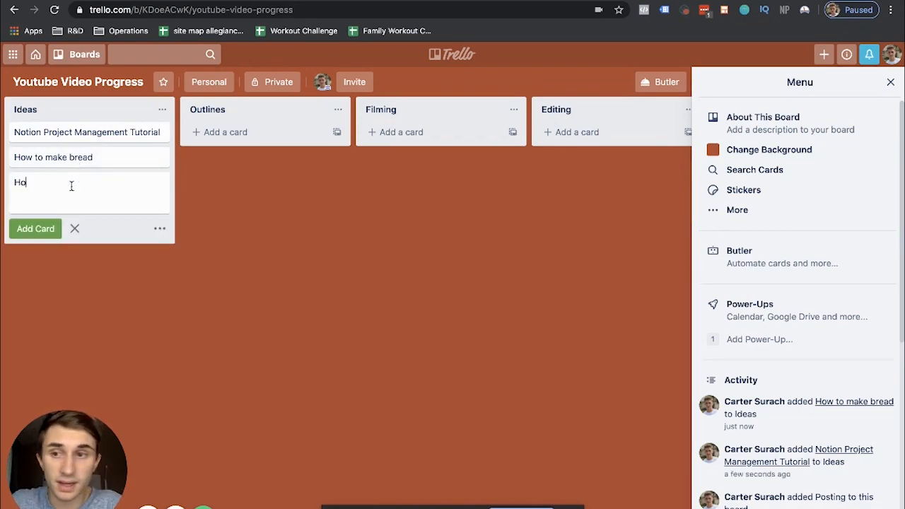
{"action": "type", "text": "w to tie a ti"}
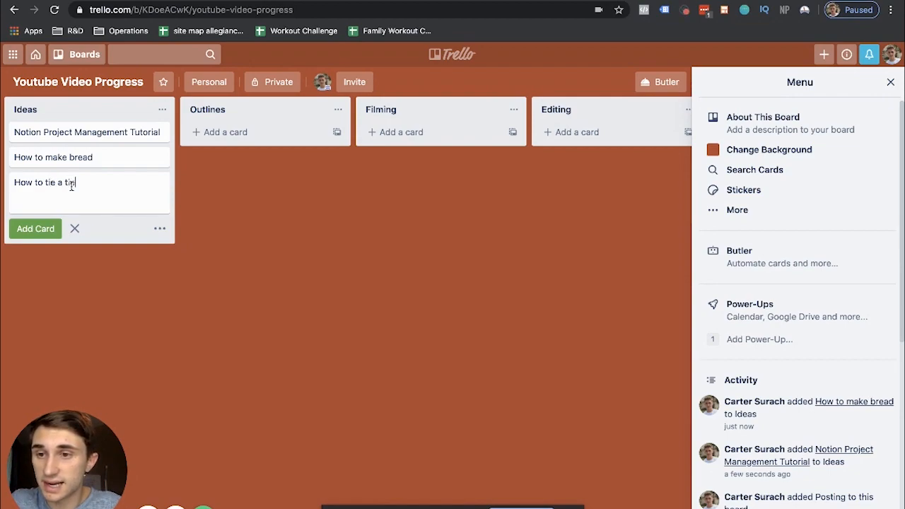
{"action": "type", "text": "e"}
{"action": "key", "text": "Return"}
Add the card "How to workout from home" to the Ideas list.
{"action": "type", "text": "How to"}
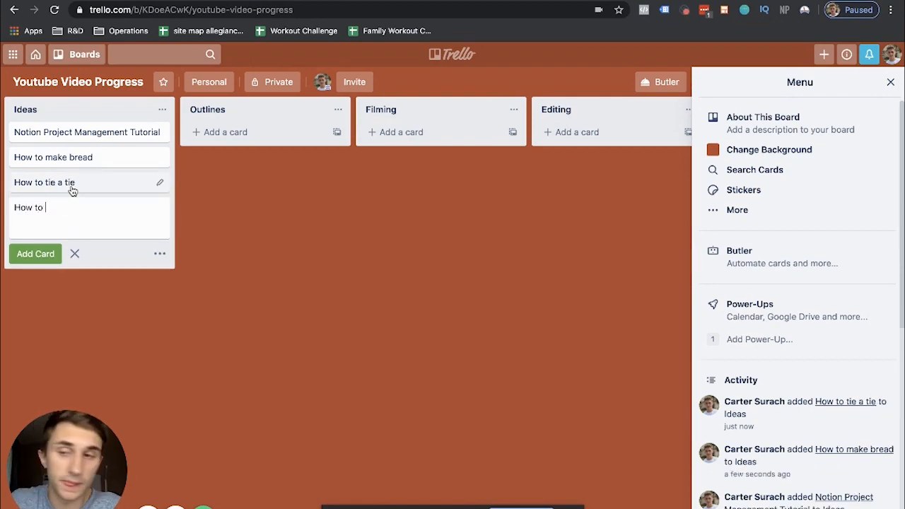
{"action": "type", "text": " workout form home"}
{"action": "key", "text": "BackSpace"}
{"action": "key", "text": "BackSpace"}
{"action": "key", "text": "BackSpace"}
{"action": "key", "text": "BackSpace"}
{"action": "type", "text": "rom home"}
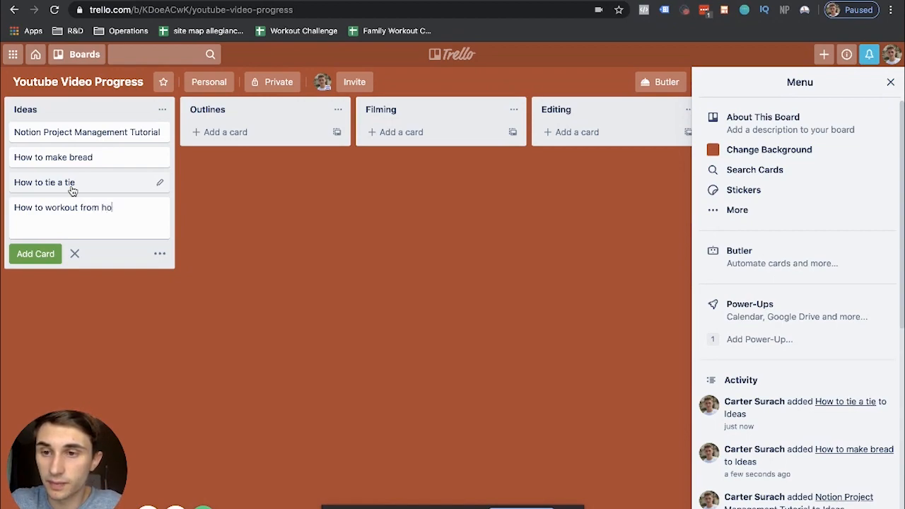
{"action": "key", "text": "Return"}
Add the cards "how to use notion" and "how to blah blah blah" to the Ideas list.
{"action": "type", "text": "how to use notion"}
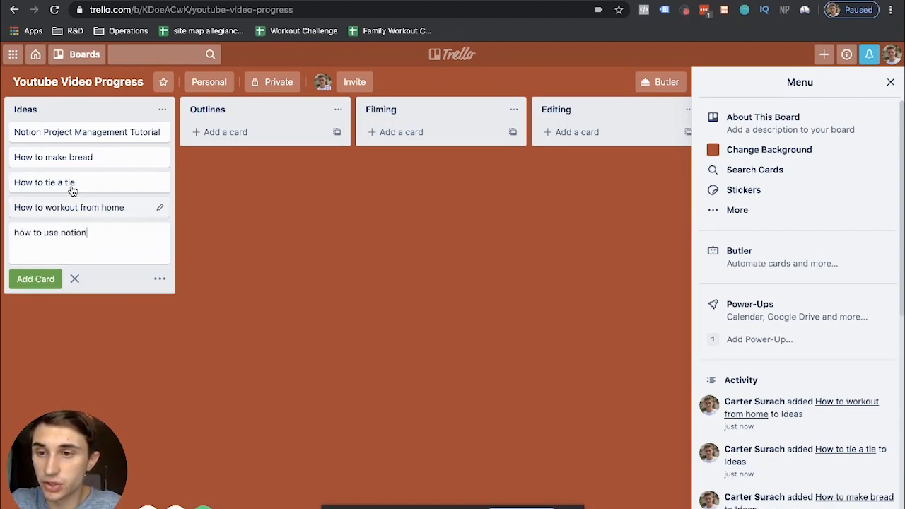
{"action": "key", "text": "Return"}
{"action": "type", "text": "how "}
{"action": "type", "text": "to bl"}
{"action": "type", "text": "ah bkla"}
{"action": "type", "text": "la"}
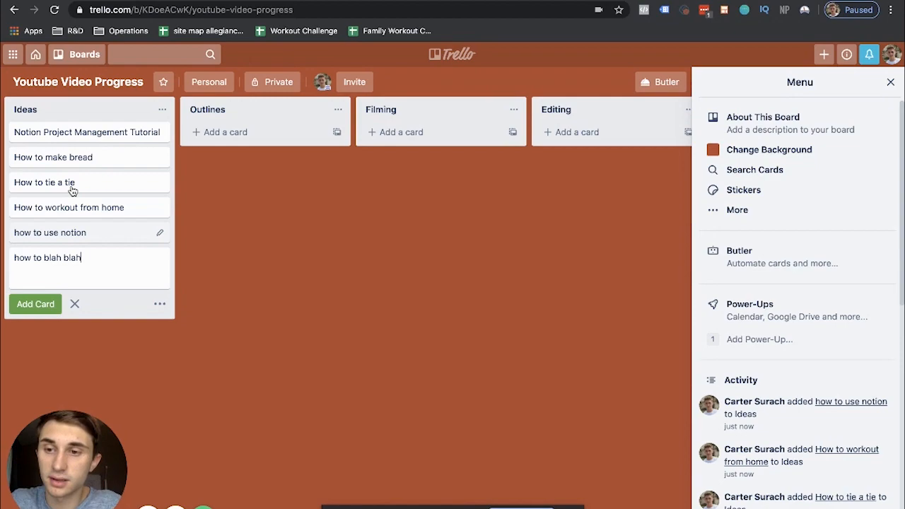
{"action": "type", "text": "lah"}
{"action": "key", "text": "Return"}
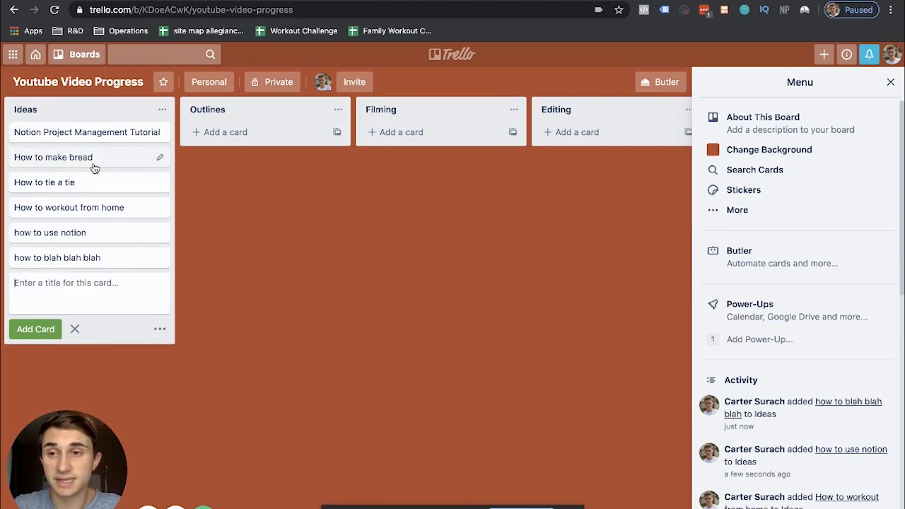
Move the cards "How to tie a tie", "How to workout from home" and "How to make bread" from Ideas to Outlines.
{"action": "left_click_drag", "start_coordinate": [91, 183], "coordinate": [201, 154]}
{"action": "left_click_drag", "start_coordinate": [77, 183], "coordinate": [242, 156]}
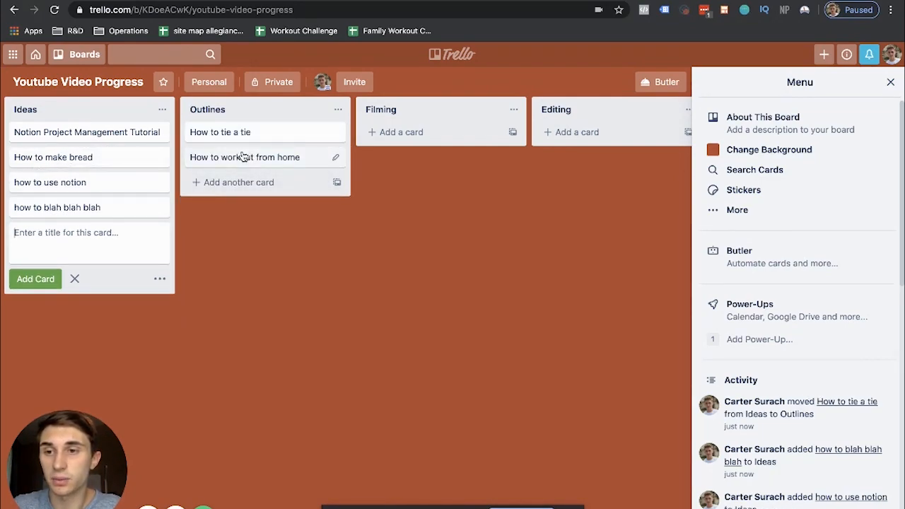
{"action": "left_click_drag", "start_coordinate": [107, 162], "coordinate": [319, 166]}
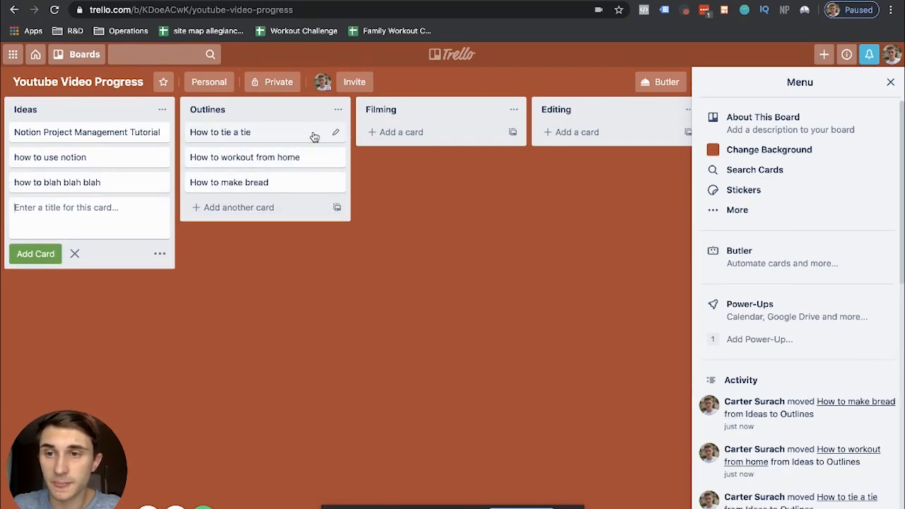
Start the "How to tie a tie" card's description with the heading "OUTLINE" and the item "1.) Show a visual of me tying one quickly".
{"action": "left_click", "coordinate": [283, 144]}
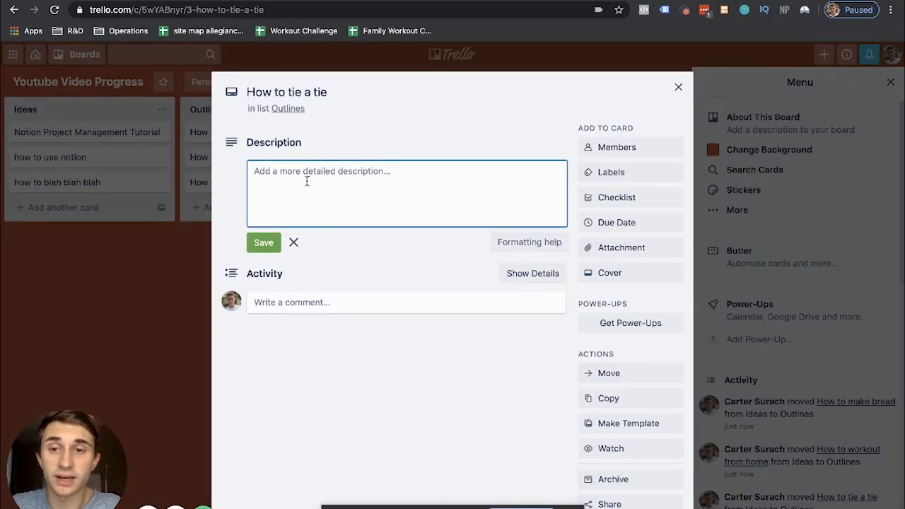
{"action": "type", "text": "OUTLINE"}
{"action": "key", "text": "Return"}
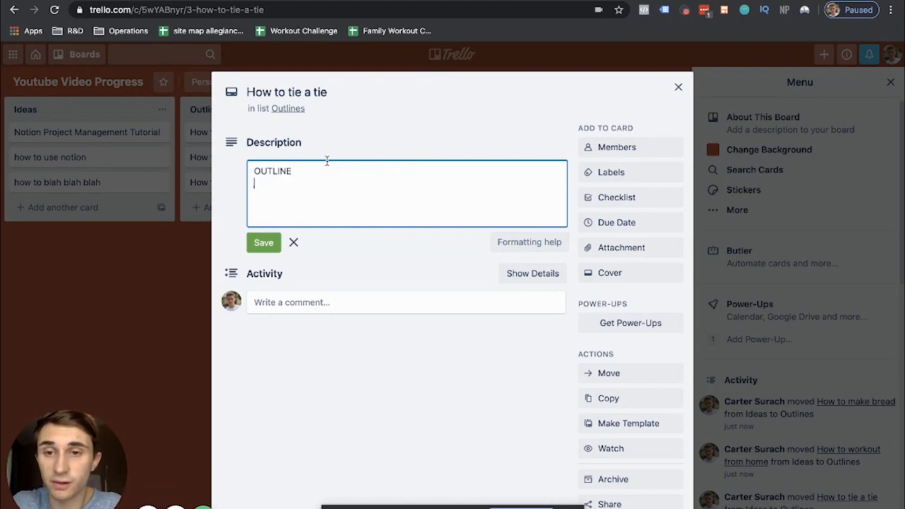
{"action": "type", "text": "1.) "}
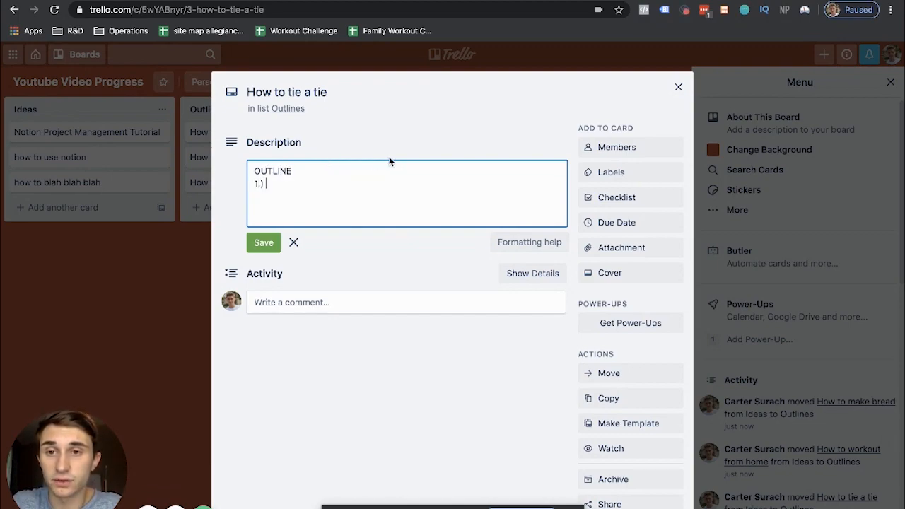
{"action": "type", "text": "Show a vidu"}
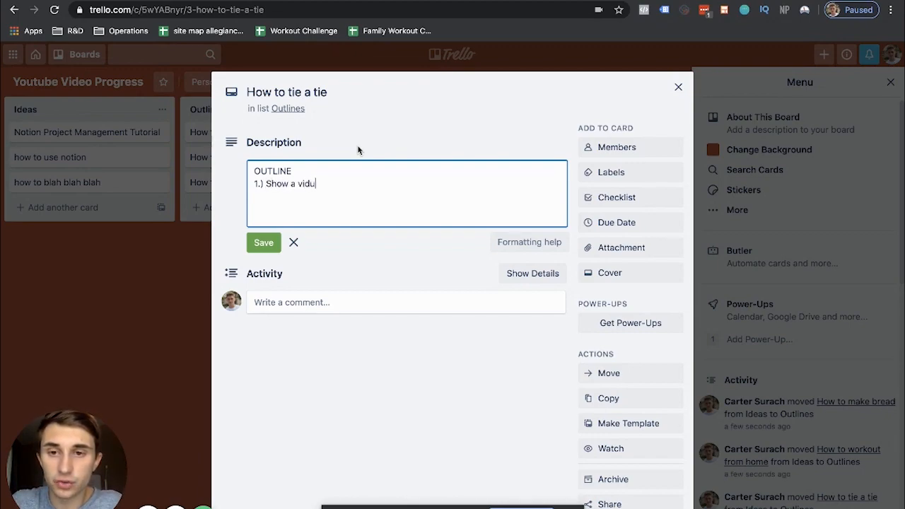
{"action": "key", "text": "BackSpace"}
{"action": "type", "text": "sual of me "}
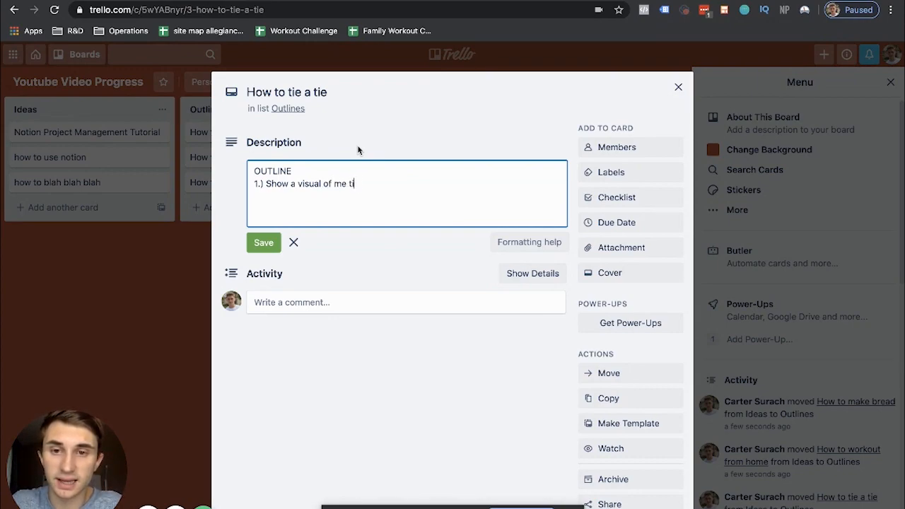
{"action": "type", "text": "tyingn a"}
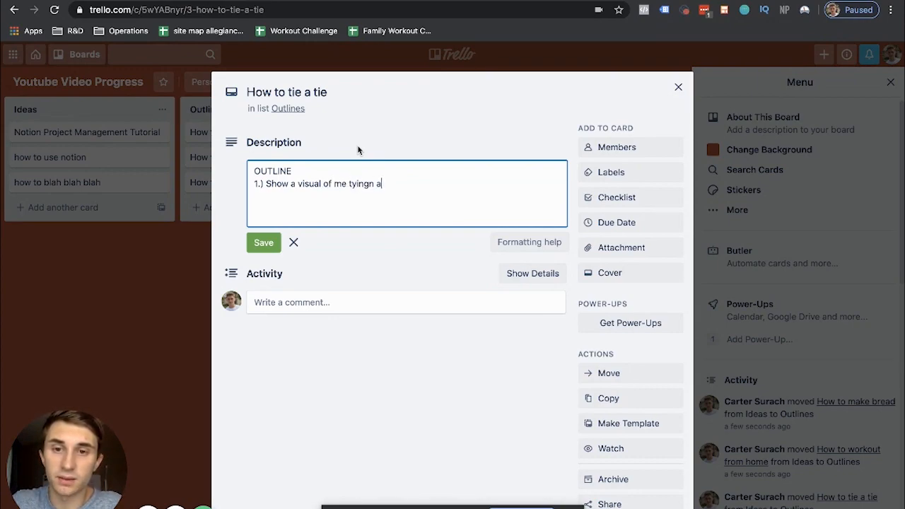
{"action": "type", "text": "one quickly"}
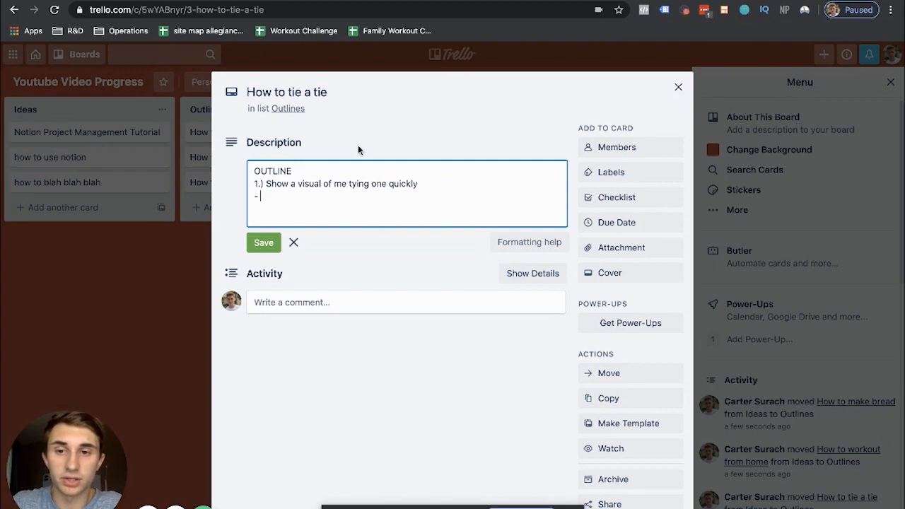
Add the sub-points "- add overlay text" and "- add subscribe button in corner" under item 1 of the description.
{"action": "type", "text": "add overlay text"}
{"action": "key", "text": "Return"}
{"action": "type", "text": "-"}
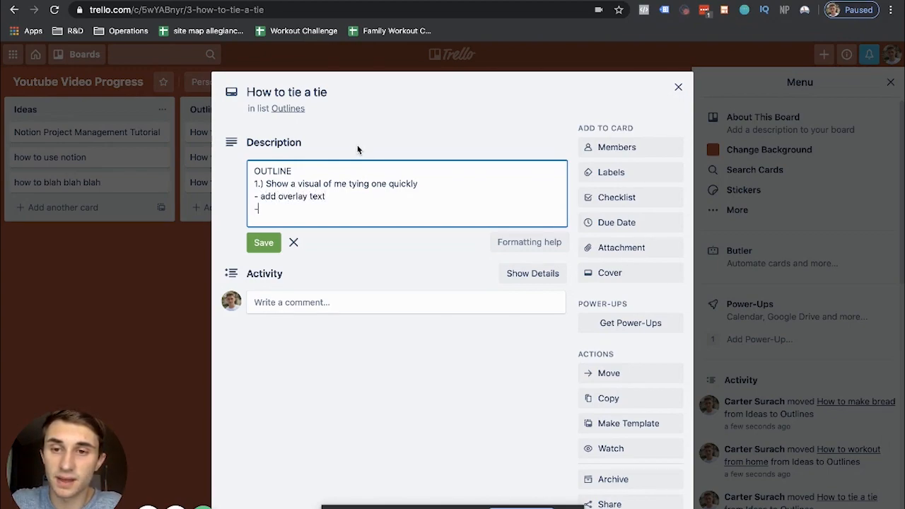
{"action": "type", "text": " add subscribe button "}
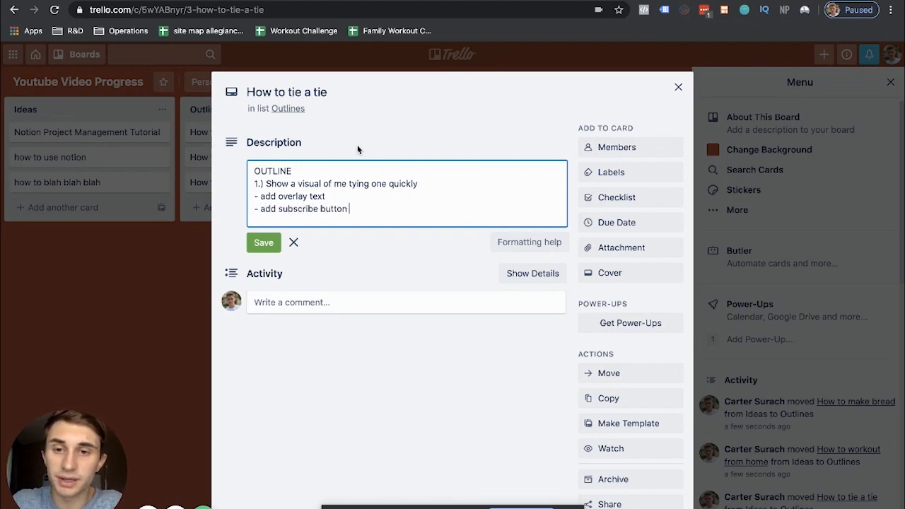
{"action": "type", "text": "in corner"}
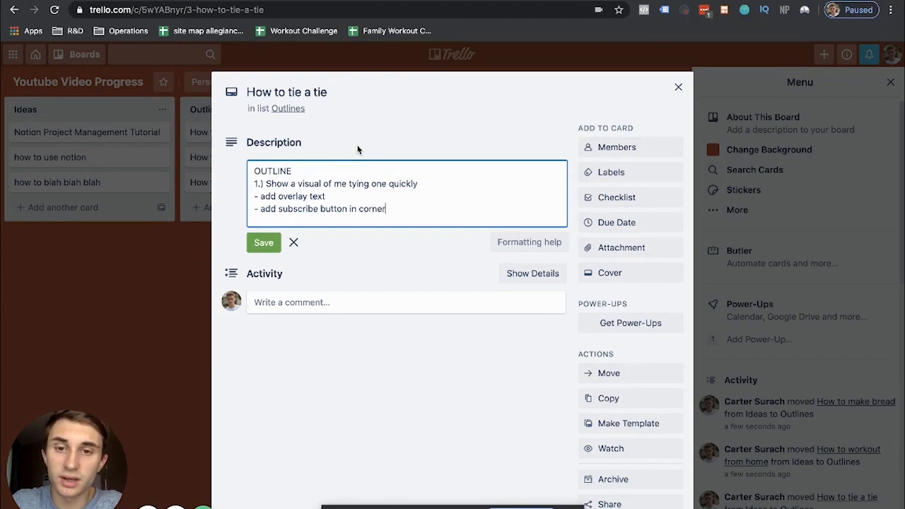
Add the item "2.) Step by Step" to the outline in the "How to tie a tie" card's description.
{"action": "key", "text": "Return"}
{"action": "type", "text": "2.)"}
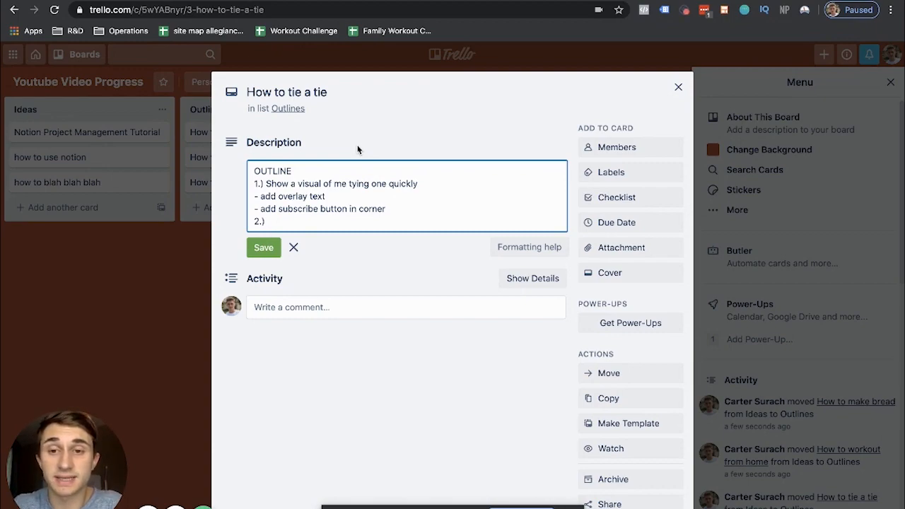
{"action": "type", "text": "Step by s"}
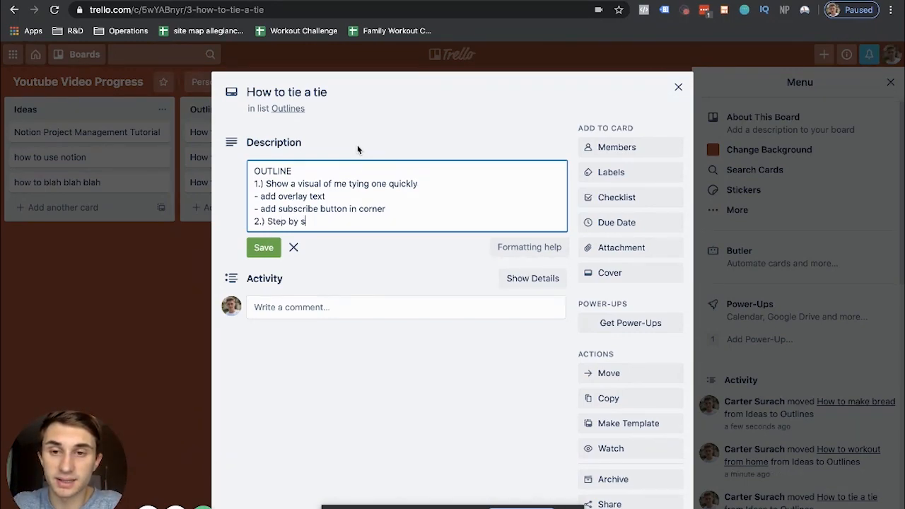
{"action": "key", "text": "BackSpace"}
{"action": "type", "text": "Step"}
{"action": "key", "text": "Return"}
Add the sub-points "- Step 1: how to tie the tie" and "- Step 2: asdfsadf" under item 2 and save the description.
{"action": "type", "text": "-"}
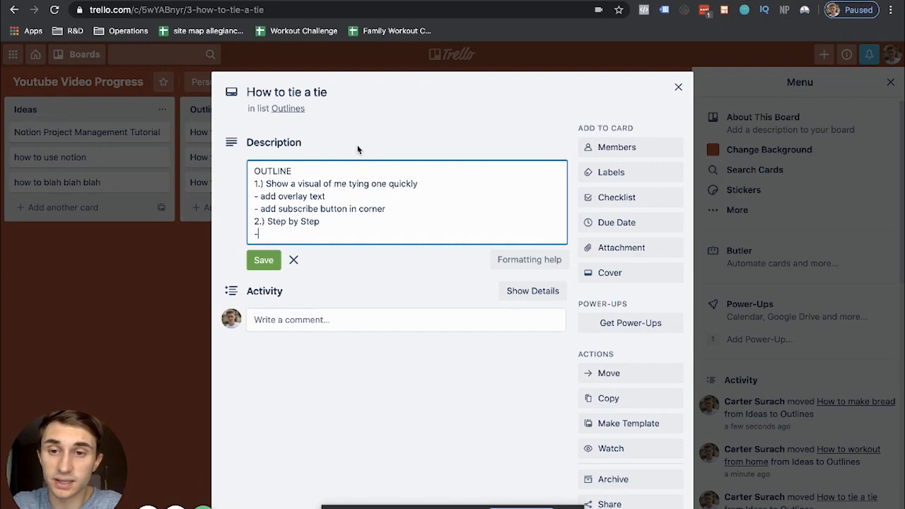
{"action": "type", "text": " Step 1"}
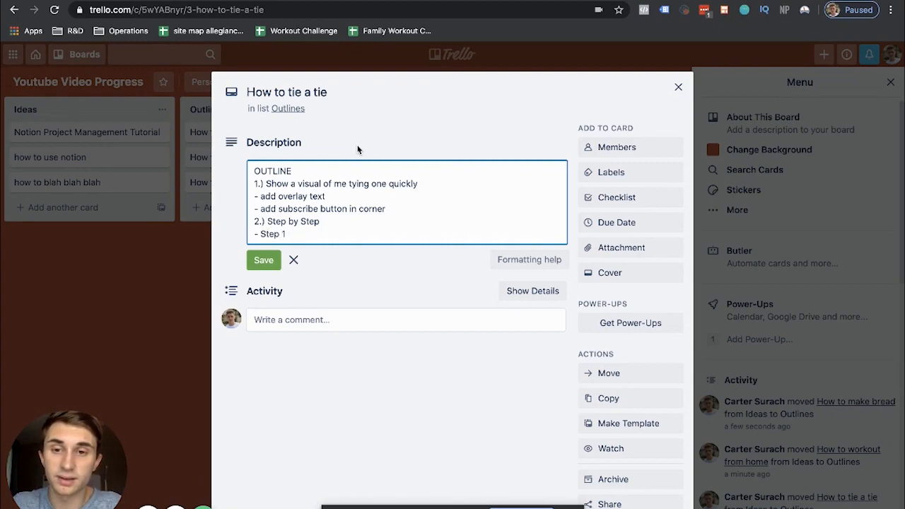
{"action": "key", "text": "Return"}
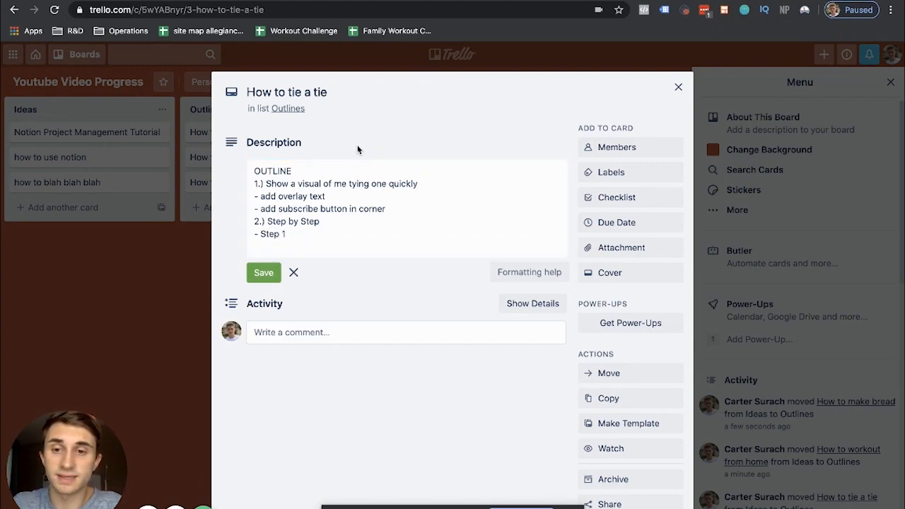
{"action": "left_click", "coordinate": [305, 237]}
{"action": "type", "text": ": h"}
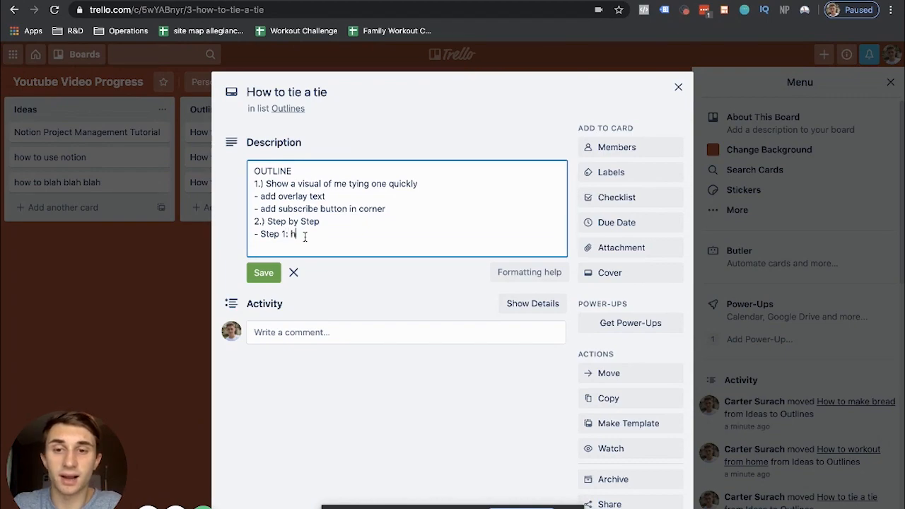
{"action": "type", "text": "ow to tie the t"}
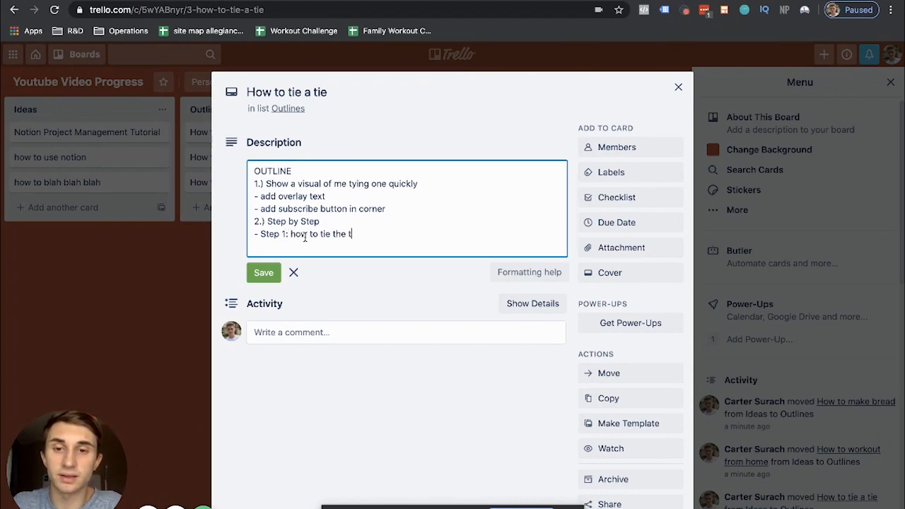
{"action": "type", "text": "ie"}
{"action": "key", "text": "Return"}
{"action": "type", "text": "- Step"}
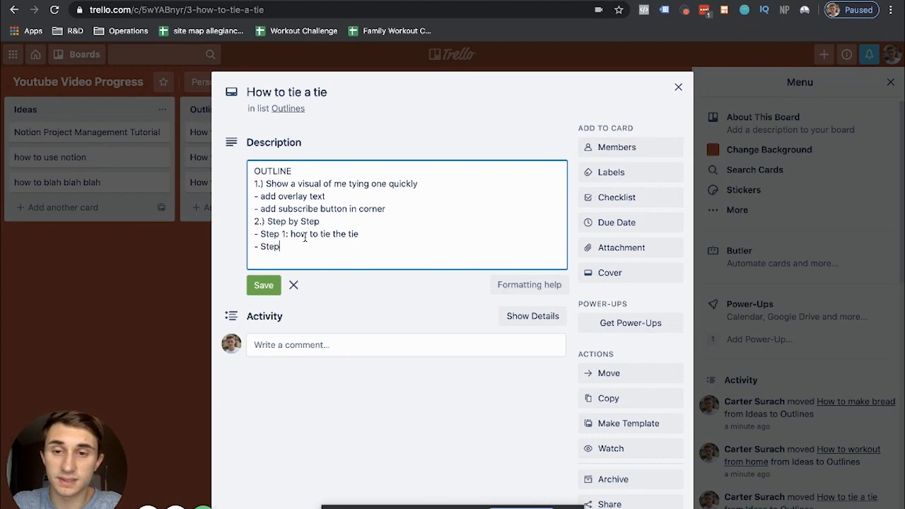
{"action": "type", "text": " 2: asdfsadf"}
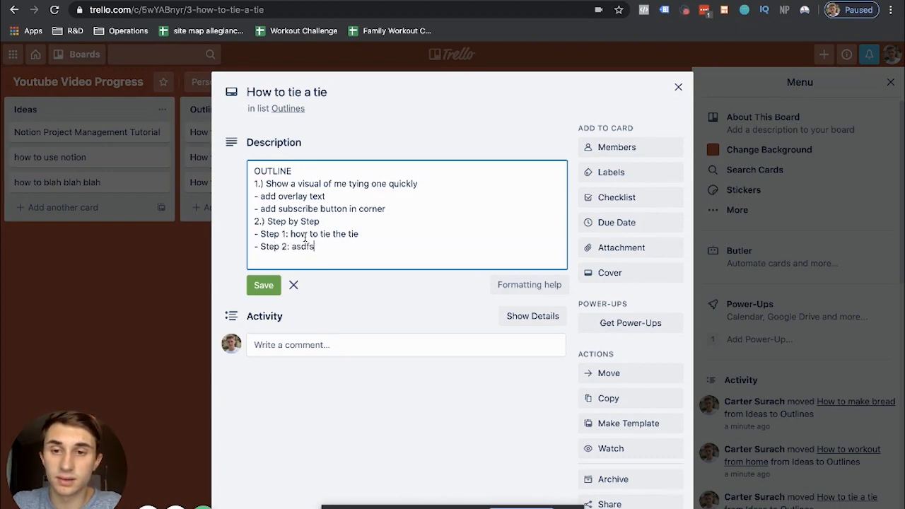
{"action": "left_click", "coordinate": [263, 285]}
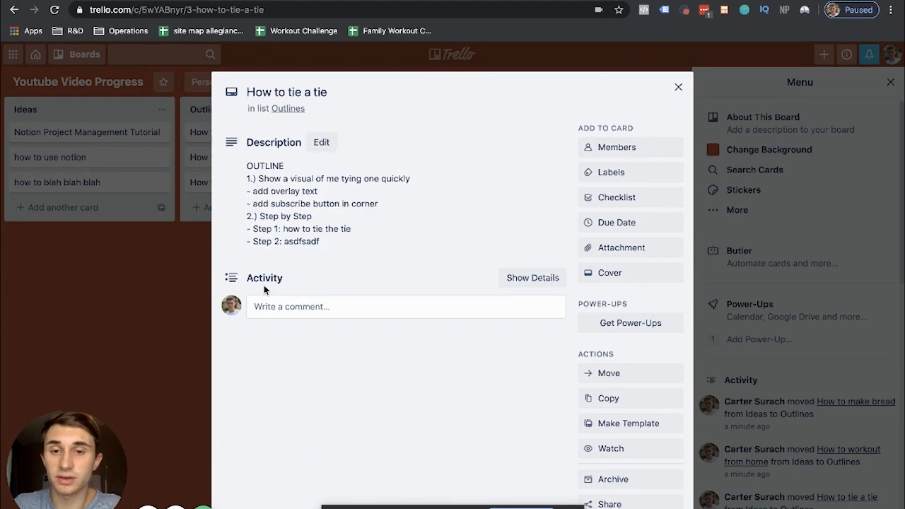
Move the "How to tie a tie" card from Outlines to Filming and reopen it.
{"action": "left_click", "coordinate": [678, 87]}
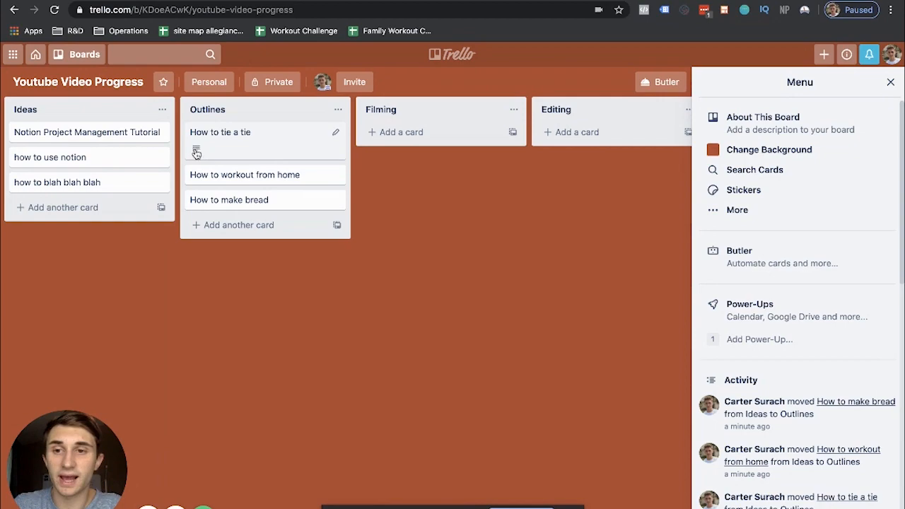
{"action": "left_click_drag", "start_coordinate": [376, 133], "coordinate": [377, 136]}
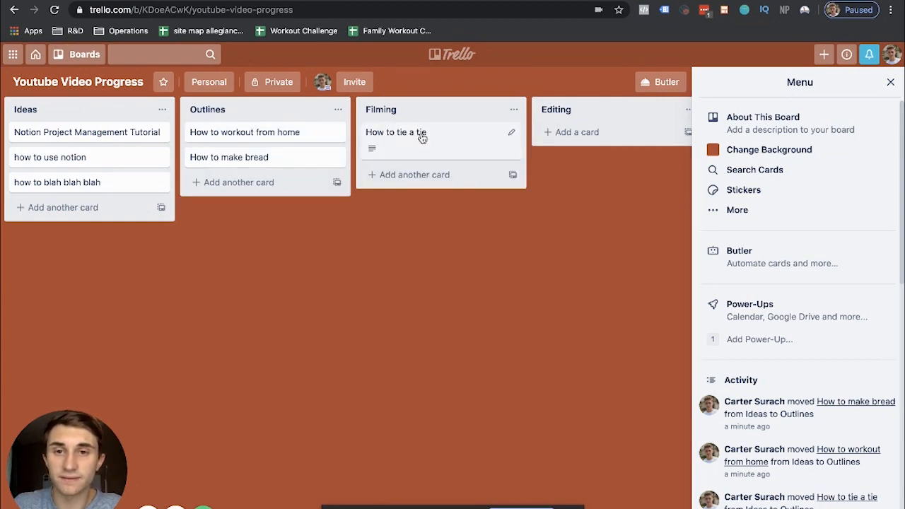
{"action": "left_click", "coordinate": [481, 146]}
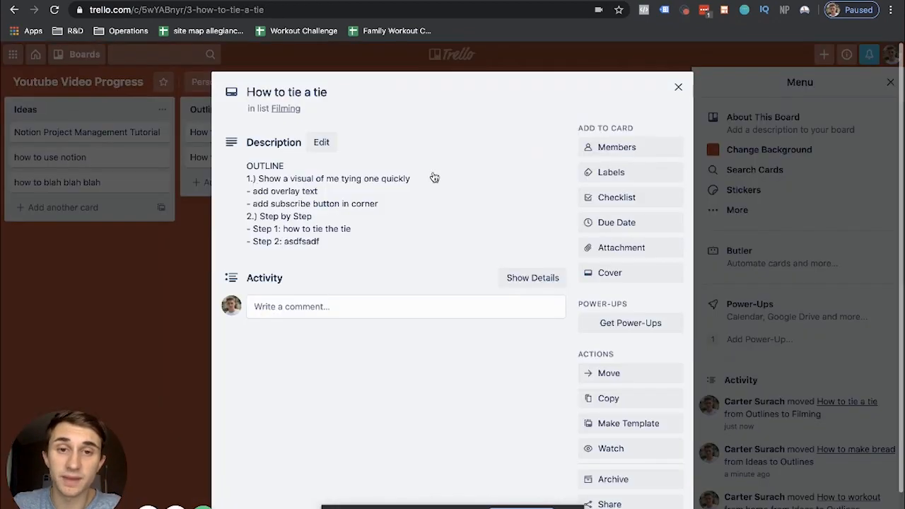
Add a checklist to the "How to tie a tie" card and title it "Filming Checklist".
{"action": "left_click", "coordinate": [639, 202]}
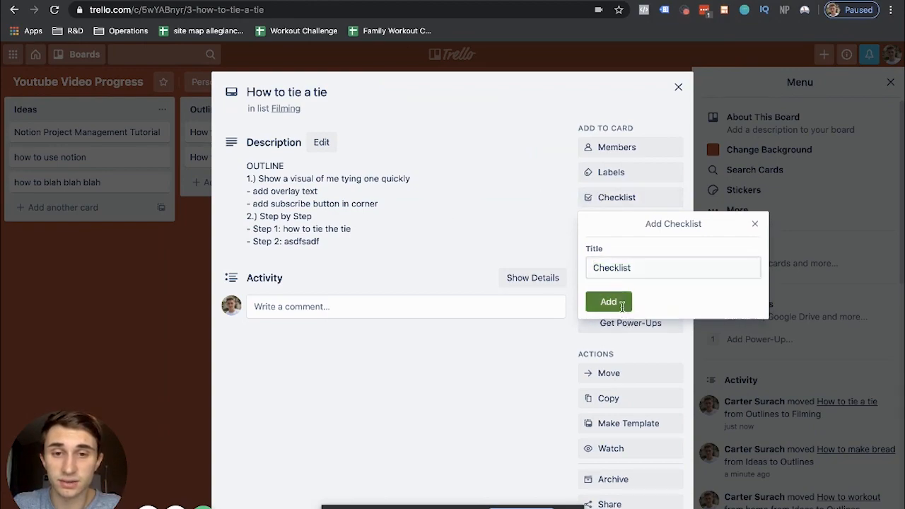
{"action": "left_click", "coordinate": [610, 302]}
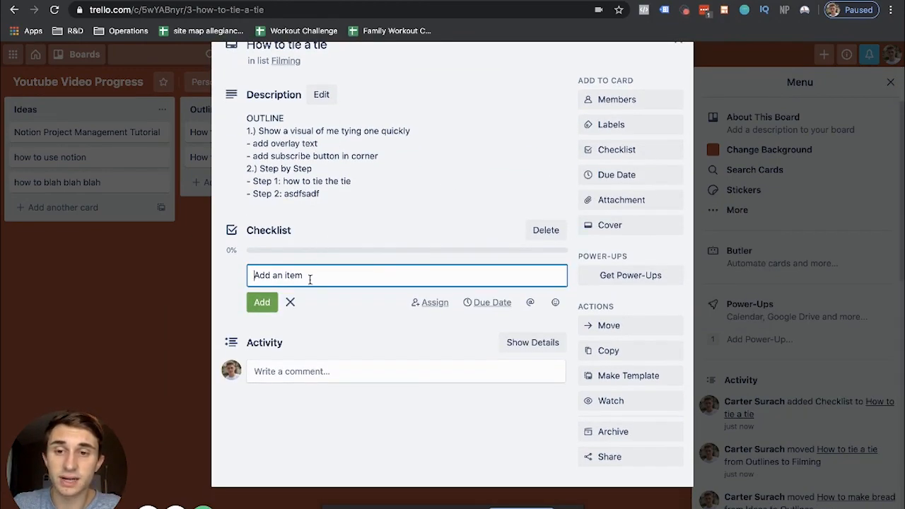
{"action": "left_click", "coordinate": [278, 228]}
{"action": "type", "text": "Filmi"}
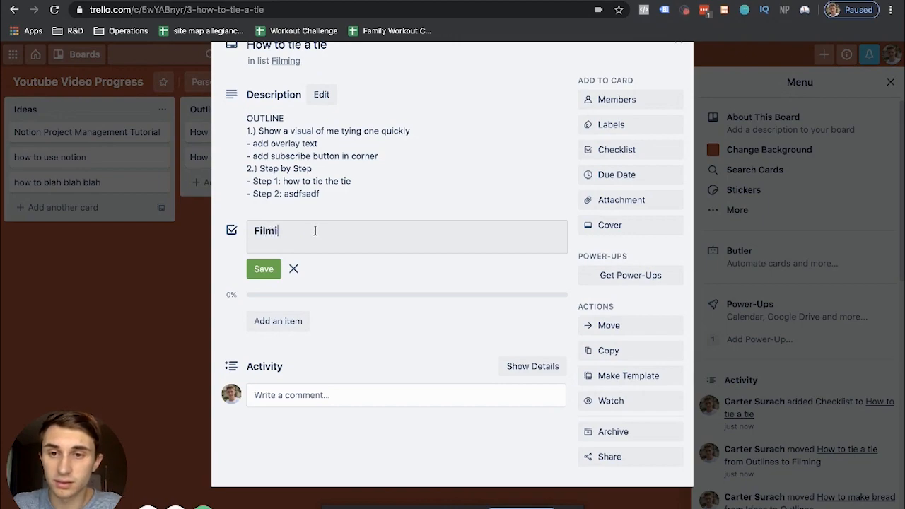
{"action": "type", "text": "ng "}
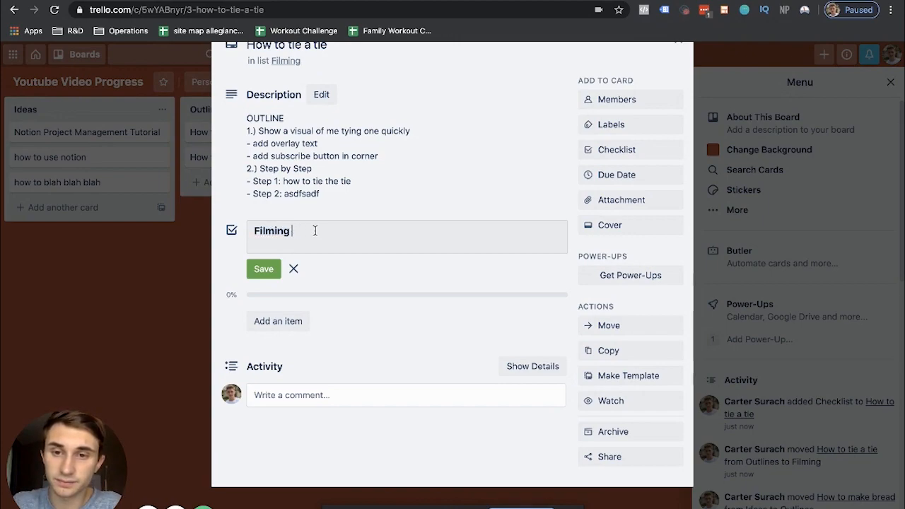
{"action": "type", "text": "Checklist"}
{"action": "key", "text": "Return"}
Add the item "Full video of me tying the tie" to the Filming Checklist.
{"action": "left_click", "coordinate": [290, 277]}
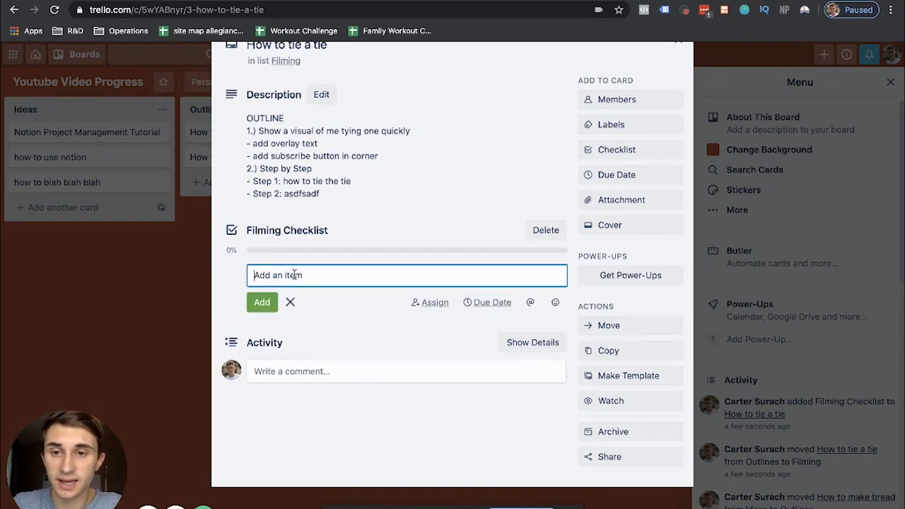
{"action": "type", "text": "F"}
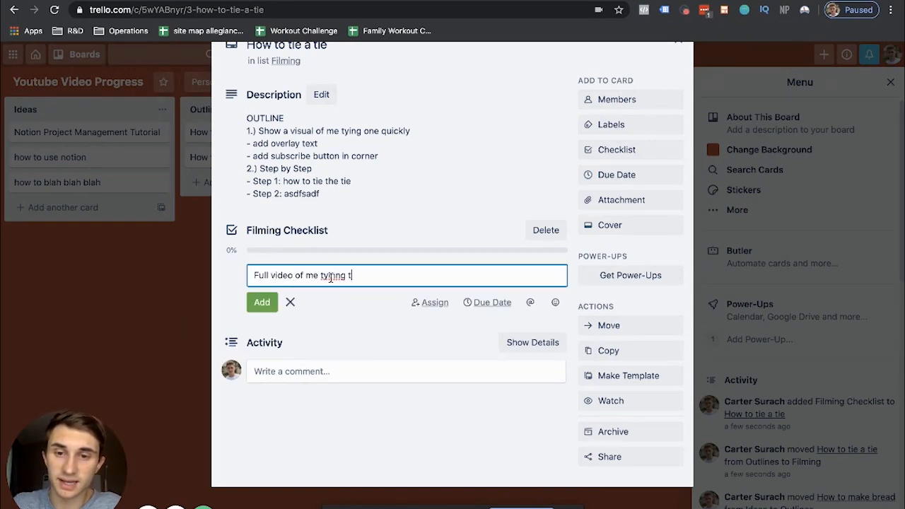
{"action": "type", "text": "ull video of me tying the t"}
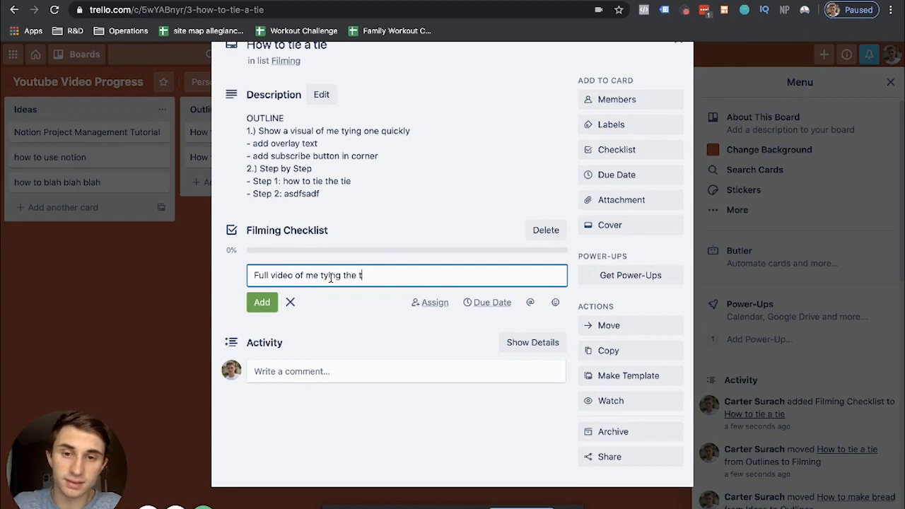
{"action": "type", "text": "ie"}
{"action": "key", "text": "Return"}
Add the items "Step 1", "Step 2", "Step 3" and "Step 4" to the Filming Checklist.
{"action": "type", "text": "Step"}
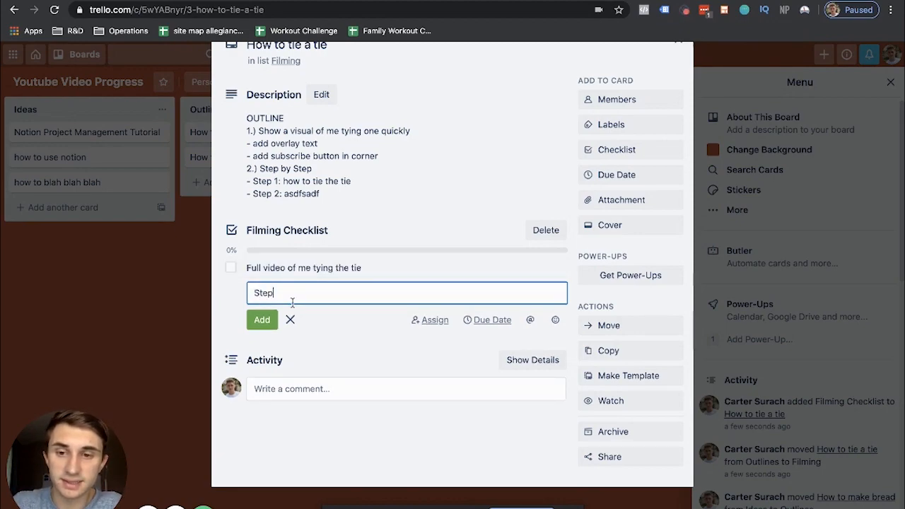
{"action": "type", "text": " 1"}
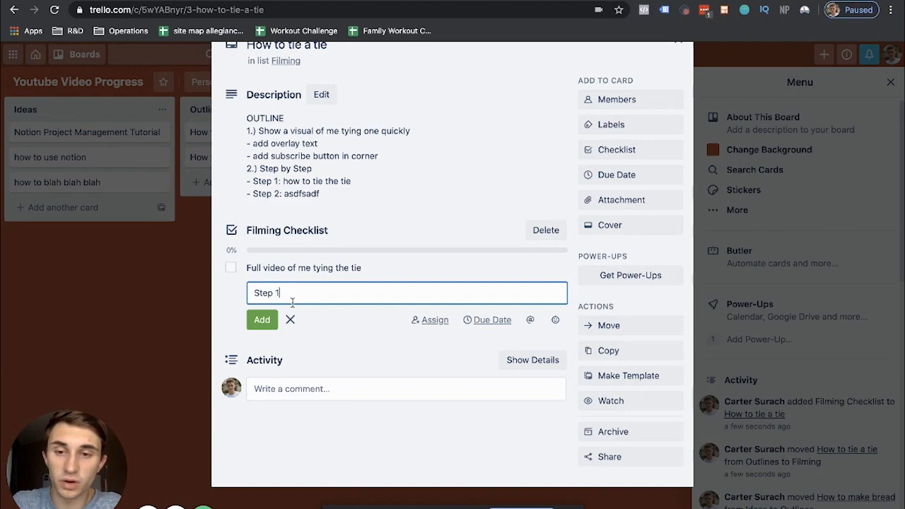
{"action": "key", "text": "Return"}
{"action": "type", "text": "Step 2"}
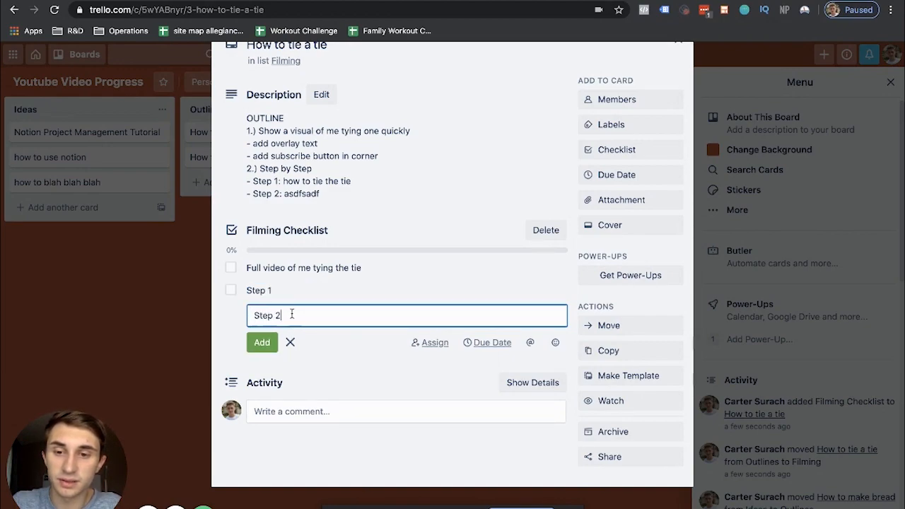
{"action": "key", "text": "Return"}
{"action": "type", "text": "Step 3"}
{"action": "key", "text": "Return"}
{"action": "type", "text": "Step 4"}
{"action": "key", "text": "Return"}
Add the items "B-Roll Tying it outside" and "B-Roll Tying it in a car" to the Filming Checklist.
{"action": "type", "text": "B-Roll Tying"}
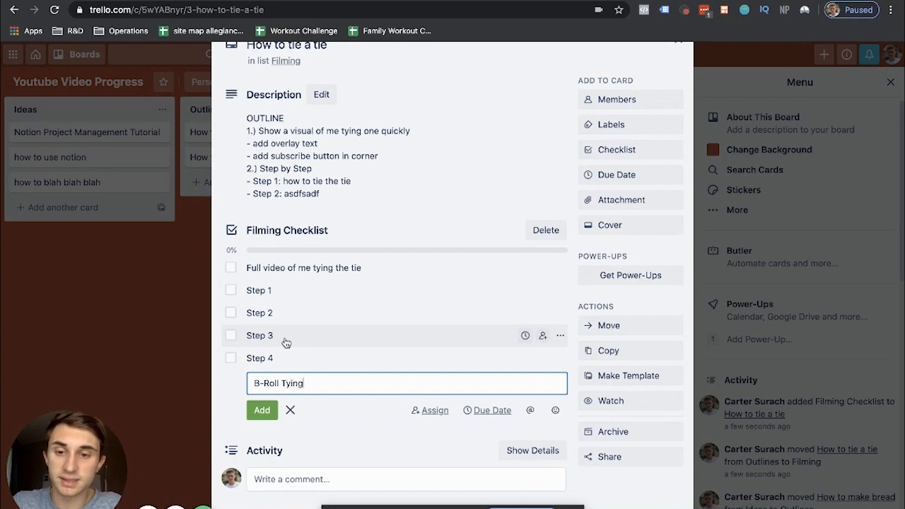
{"action": "type", "text": "it outside"}
{"action": "key", "text": "Return"}
{"action": "type", "text": "B-Roll Tying it i"}
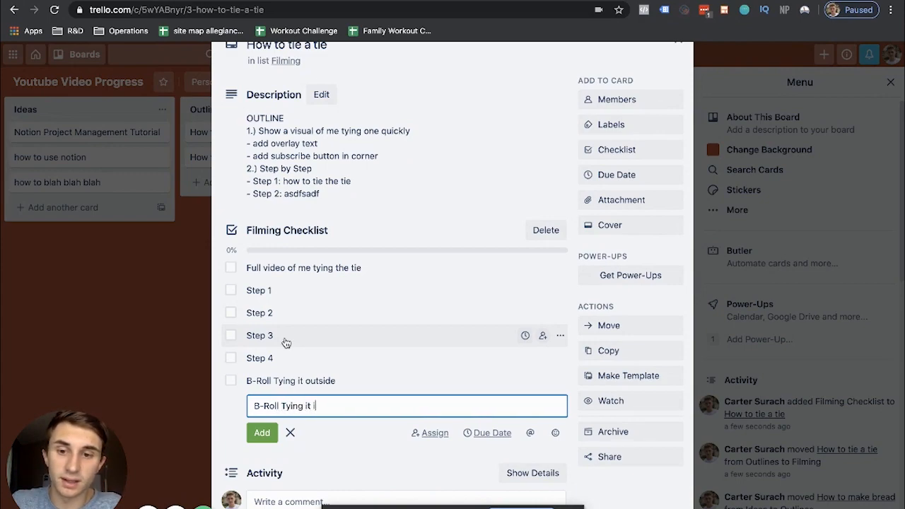
{"action": "type", "text": "n a car"}
{"action": "key", "text": "Return"}
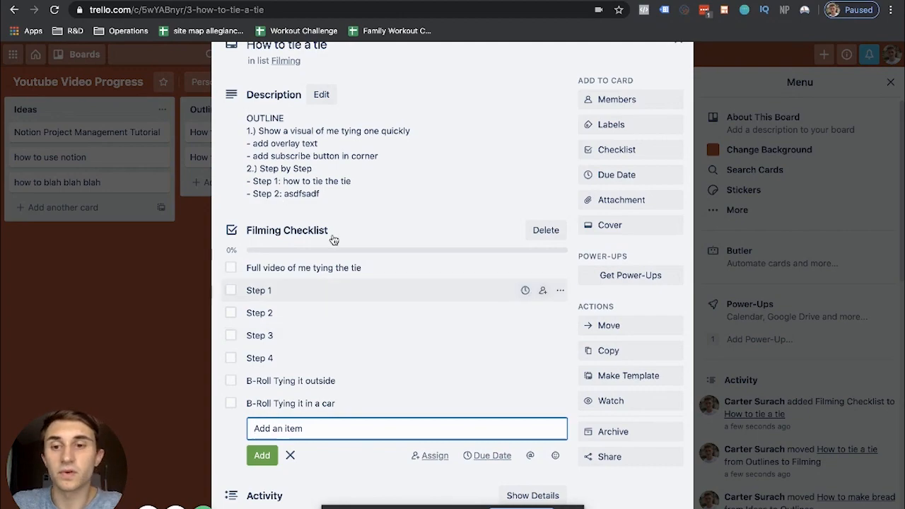
Mark all seven Filming Checklist items as complete, from the full video to the B-Roll in a car.
{"action": "left_click", "coordinate": [230, 267]}
{"action": "left_click", "coordinate": [230, 290]}
{"action": "left_click", "coordinate": [230, 313]}
{"action": "left_click", "coordinate": [230, 335]}
{"action": "left_click", "coordinate": [230, 358]}
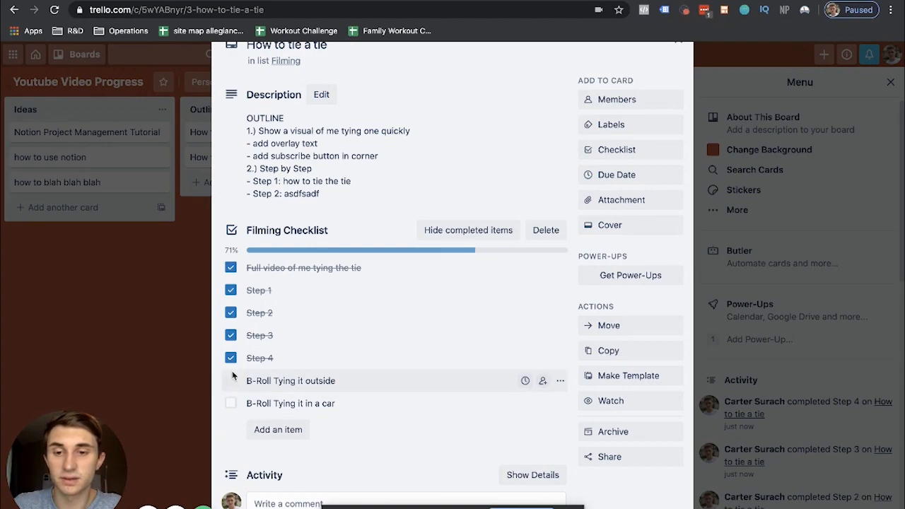
{"action": "left_click", "coordinate": [230, 380]}
{"action": "left_click", "coordinate": [230, 403]}
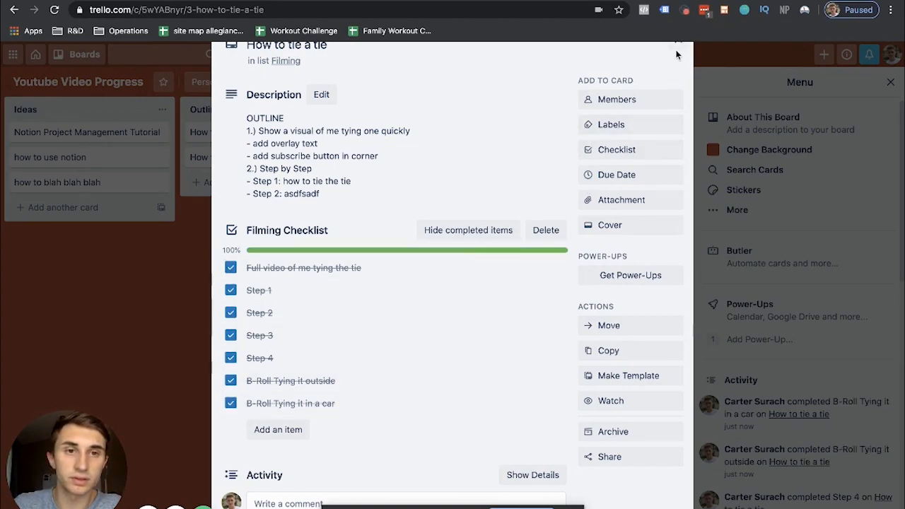
Move the "How to tie a tie" card from Filming to Editing and reopen it.
{"action": "left_click", "coordinate": [678, 44]}
{"action": "left_click_drag", "start_coordinate": [418, 147], "coordinate": [587, 144]}
{"action": "left_click_drag", "start_coordinate": [578, 229], "coordinate": [358, 236]}
{"action": "left_click", "coordinate": [431, 131]}
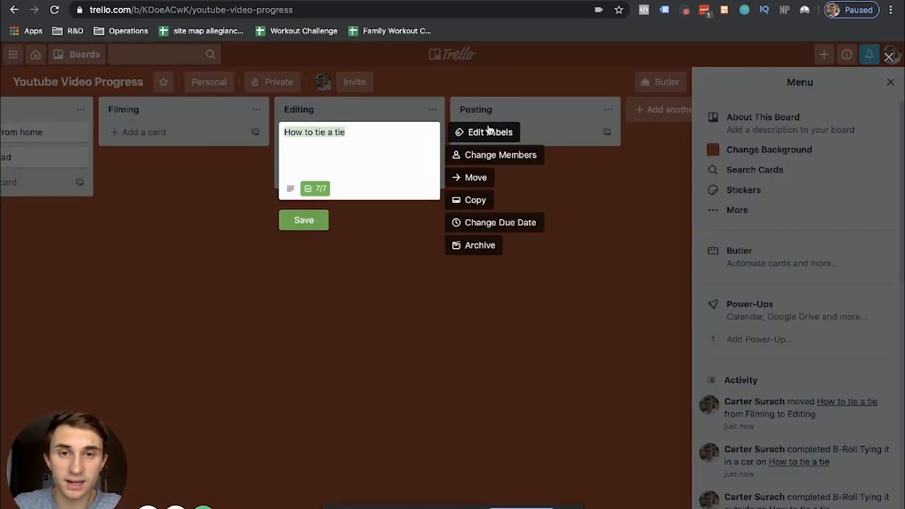
{"action": "left_click", "coordinate": [306, 220]}
{"action": "left_click", "coordinate": [354, 142]}
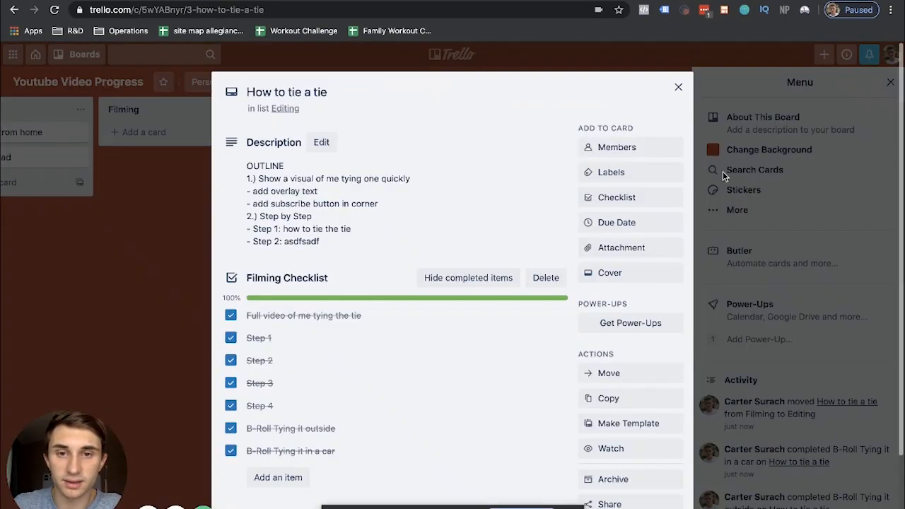
Add a second checklist titled "Editing Checklist" to the card without copying items from another checklist.
{"action": "left_click", "coordinate": [643, 201]}
{"action": "scroll", "coordinate": [485, 273], "scroll_direction": "down", "scroll_amount": 2}
{"action": "type", "text": "E"}
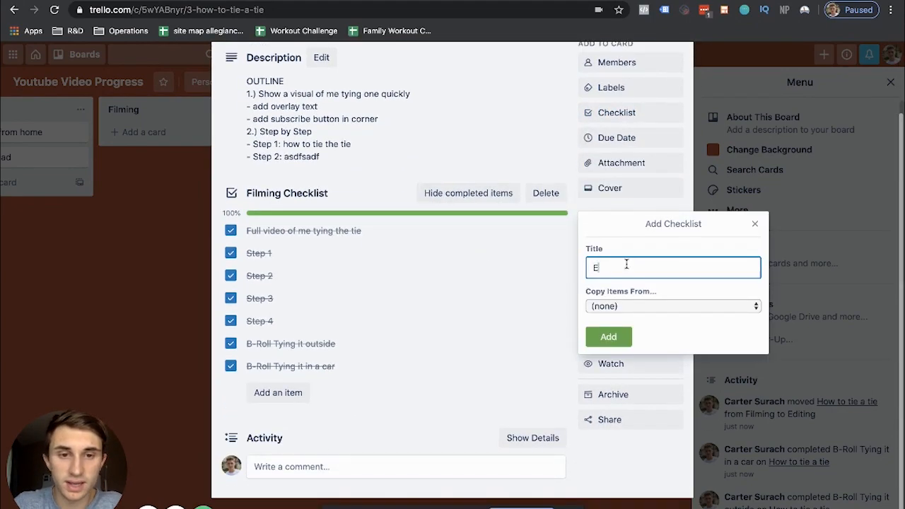
{"action": "type", "text": "diting Checklist"}
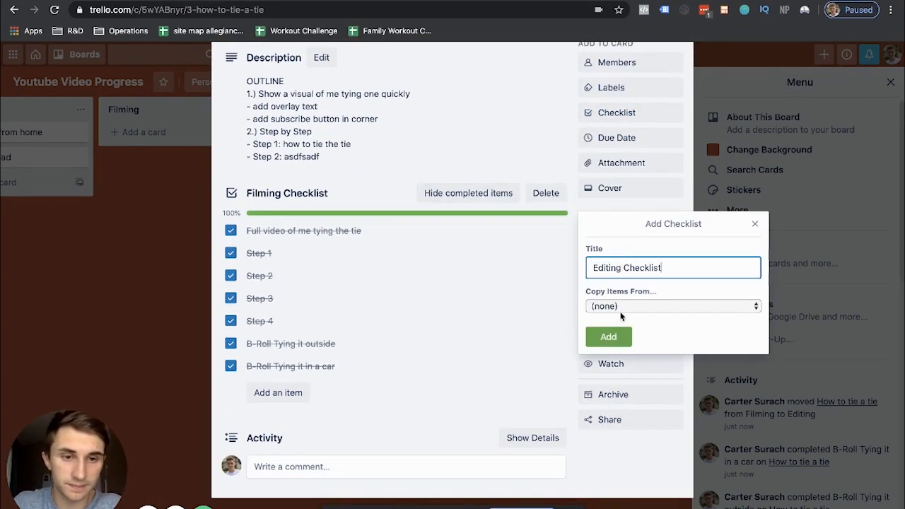
{"action": "left_click", "coordinate": [608, 337]}
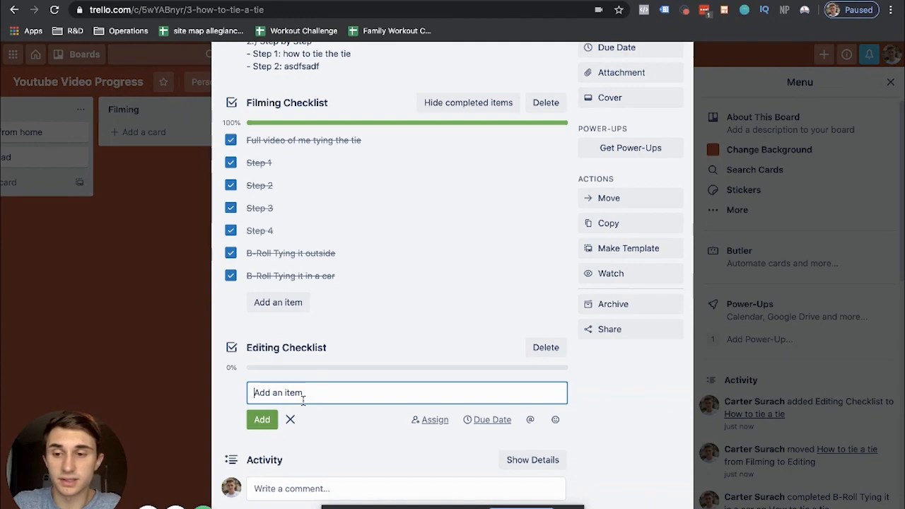
Add the items "task 1", "task 2" and "task 3" to the Editing Checklist.
{"action": "type", "text": "task 1"}
{"action": "key", "text": "Return"}
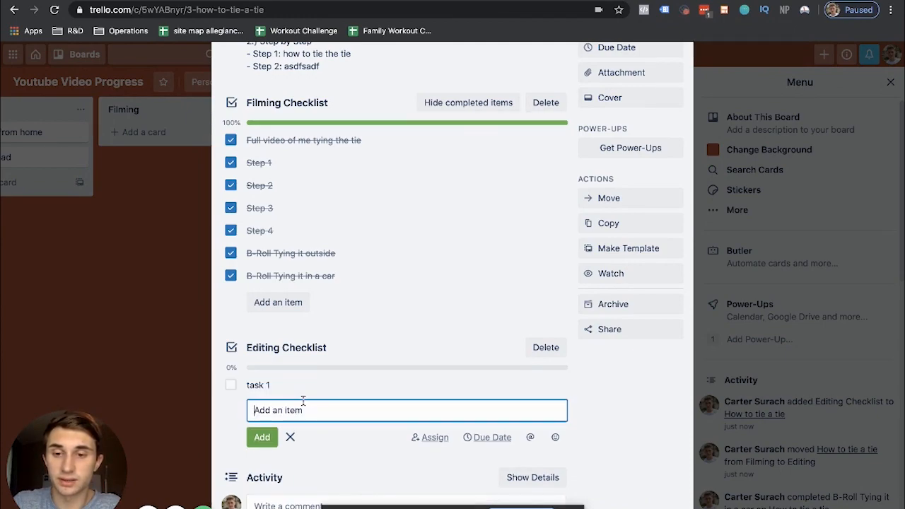
{"action": "type", "text": "task 2"}
{"action": "key", "text": "Return"}
{"action": "type", "text": "ta"}
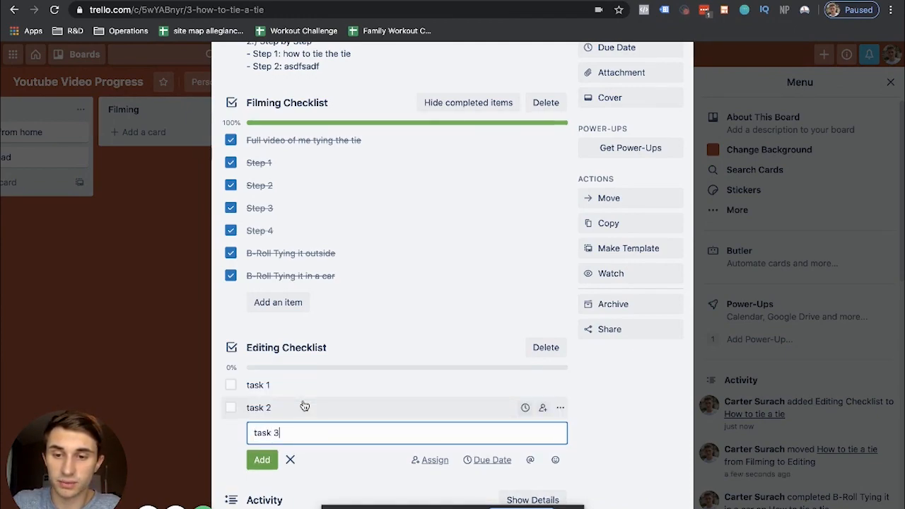
{"action": "type", "text": "sk 3"}
{"action": "key", "text": "Return"}
Mark all three Editing Checklist items as complete.
{"action": "scroll", "coordinate": [625, 138], "scroll_direction": "up", "scroll_amount": 3}
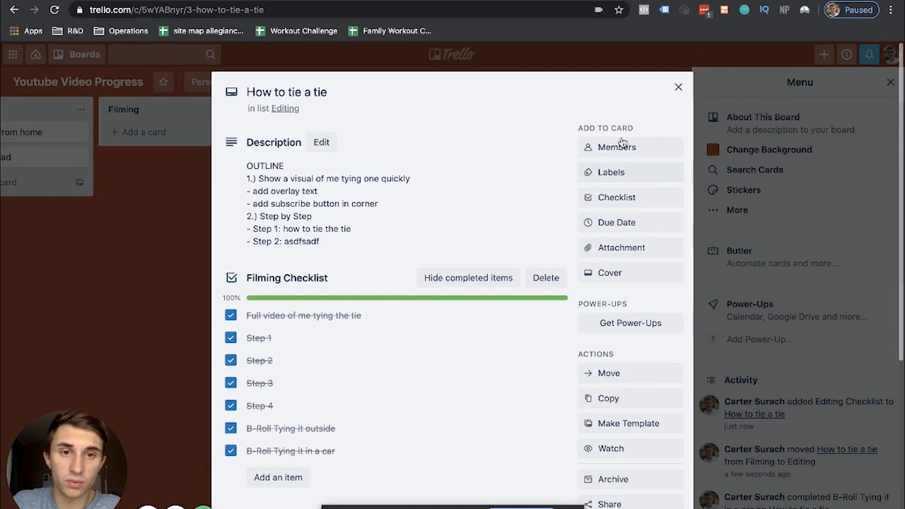
{"action": "scroll", "coordinate": [343, 297], "scroll_direction": "down", "scroll_amount": 2}
{"action": "left_click", "coordinate": [233, 445]}
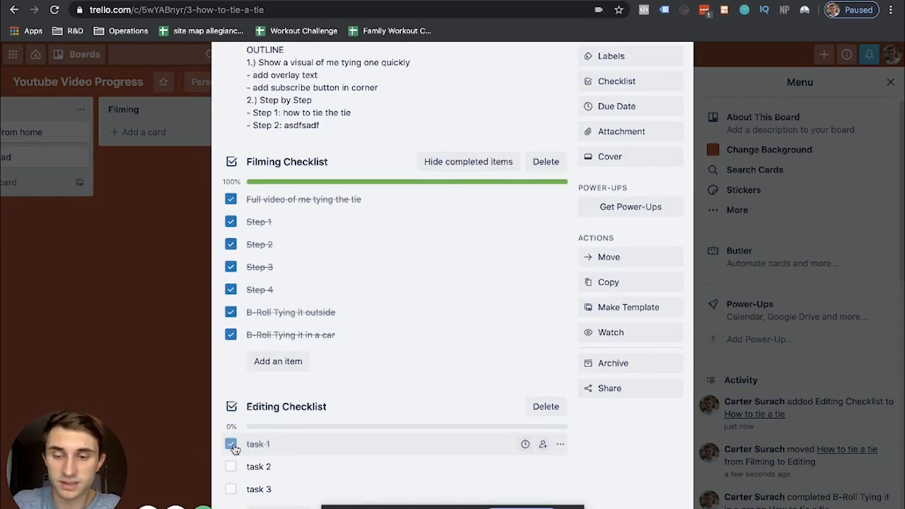
{"action": "left_click", "coordinate": [231, 466]}
{"action": "left_click", "coordinate": [231, 490]}
Close the "How to tie a tie" card and move it from Editing to Posting.
{"action": "scroll", "coordinate": [424, 353], "scroll_direction": "up", "scroll_amount": 2}
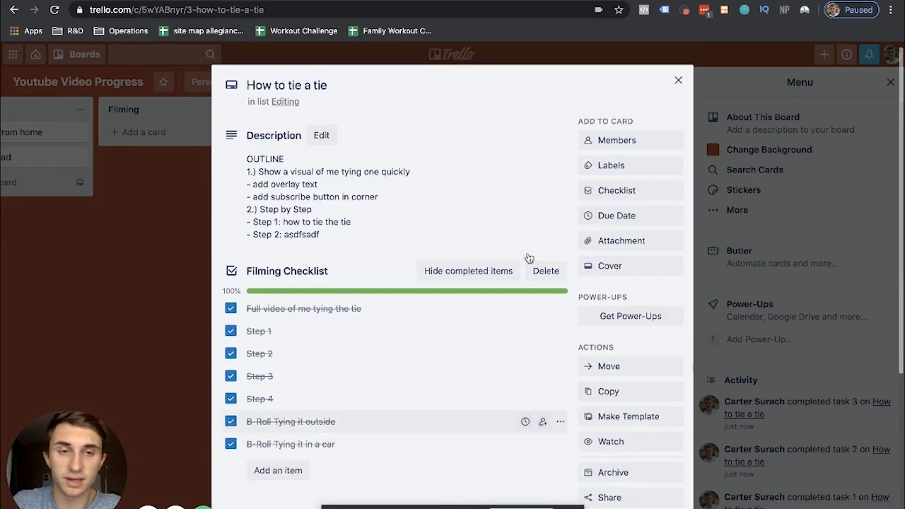
{"action": "left_click", "coordinate": [677, 82]}
{"action": "left_click_drag", "start_coordinate": [403, 149], "coordinate": [546, 141]}
{"action": "left_click", "coordinate": [601, 130]}
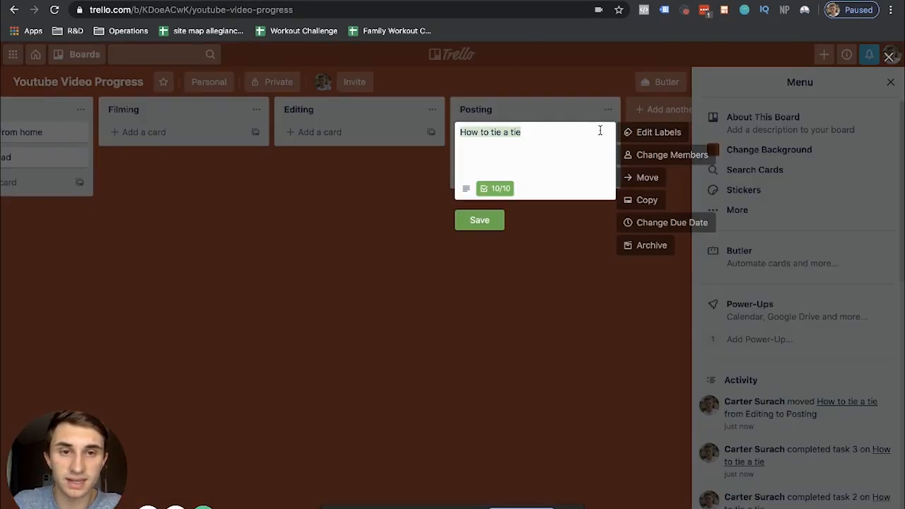
{"action": "left_click", "coordinate": [662, 135]}
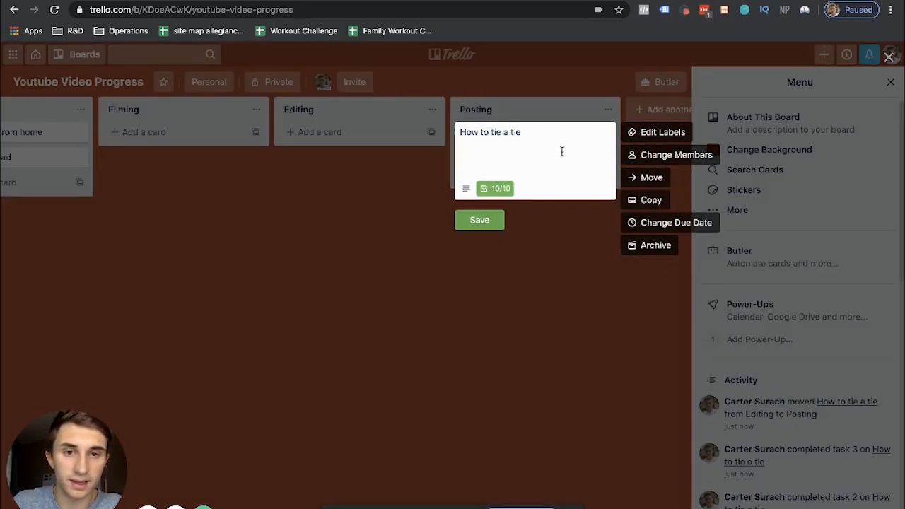
{"action": "left_click", "coordinate": [463, 224]}
Open the "How to tie a tie" card and add a checklist titled "Posting Checklist" without copying items from another checklist.
{"action": "left_click", "coordinate": [504, 133]}
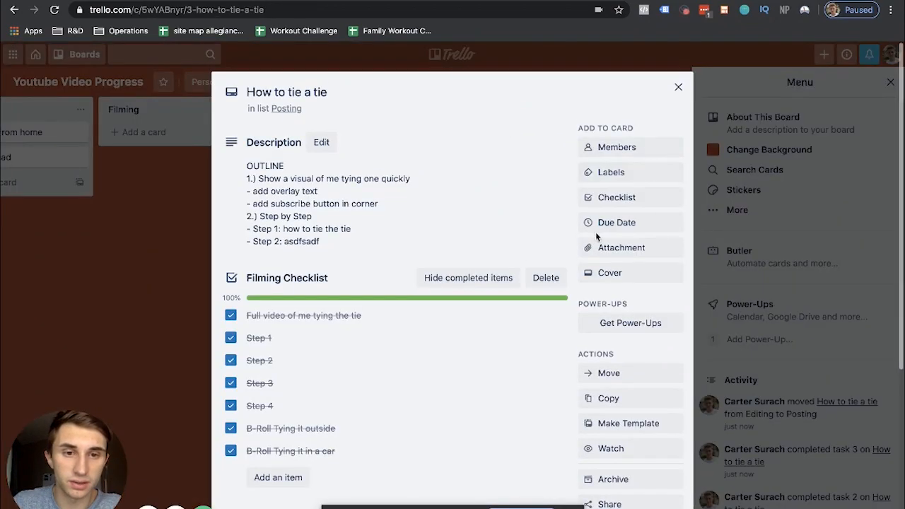
{"action": "left_click", "coordinate": [616, 198]}
{"action": "scroll", "coordinate": [470, 267], "scroll_direction": "down", "scroll_amount": 4}
{"action": "type", "text": "Posting Checklist"}
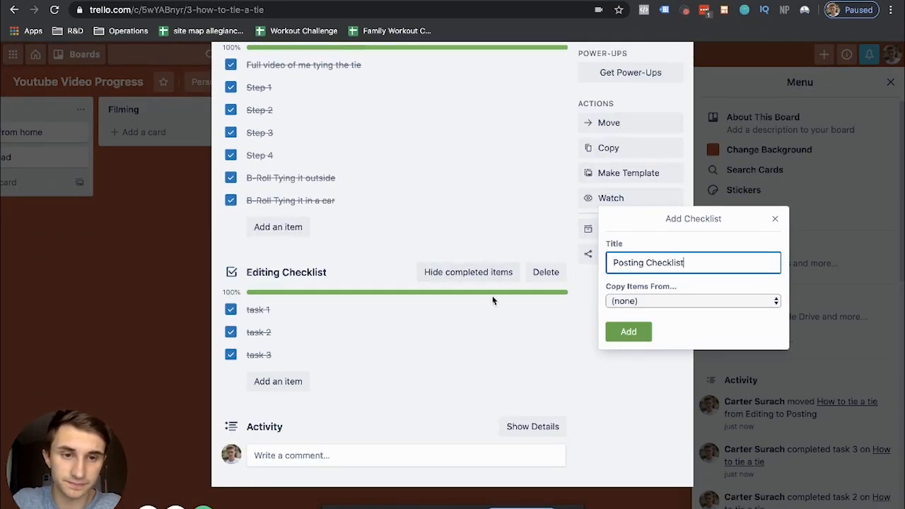
{"action": "left_click", "coordinate": [628, 331]}
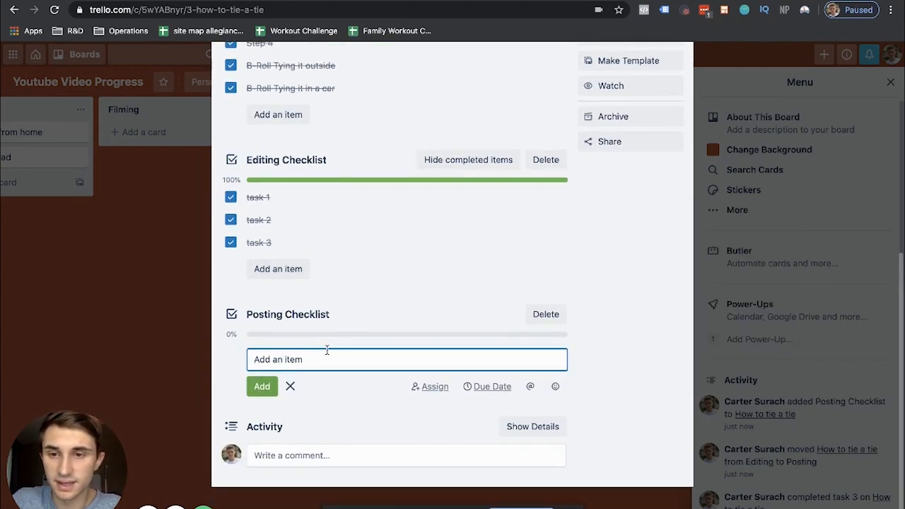
Add the items "task 1", "task 2" and "task 3" to the Posting Checklist and mark all three as complete.
{"action": "type", "text": "tesk 1"}
{"action": "key", "text": "Return"}
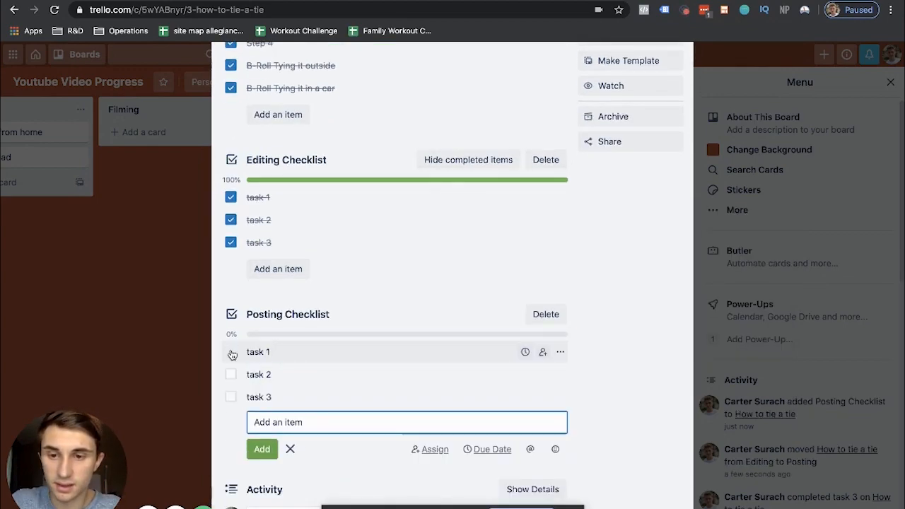
{"action": "left_click", "coordinate": [231, 352]}
{"action": "left_click", "coordinate": [231, 376]}
{"action": "left_click", "coordinate": [231, 398]}
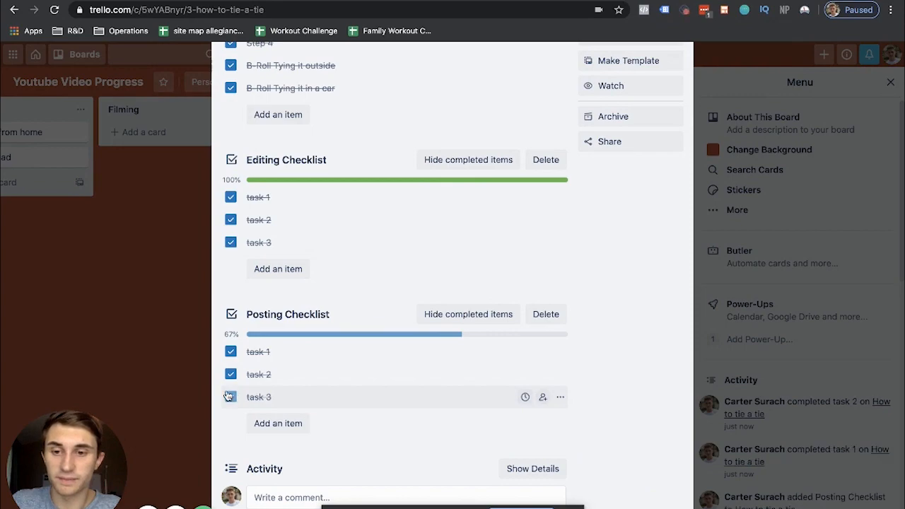
{"action": "key", "text": "Escape"}
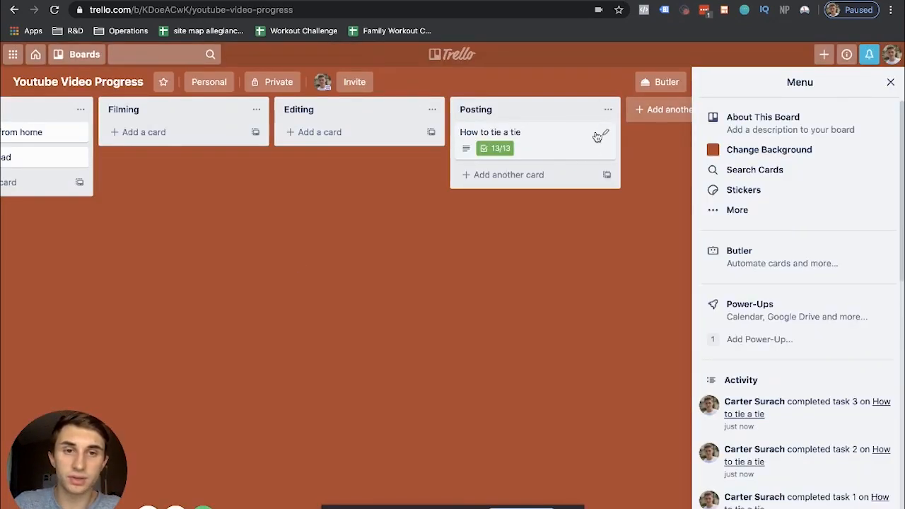
Add a list titled "Complete" after Posting and move the "How to tie a tie" card into it.
{"action": "left_click", "coordinate": [658, 108]}
{"action": "type", "text": "Complete"}
{"action": "key", "text": "Return"}
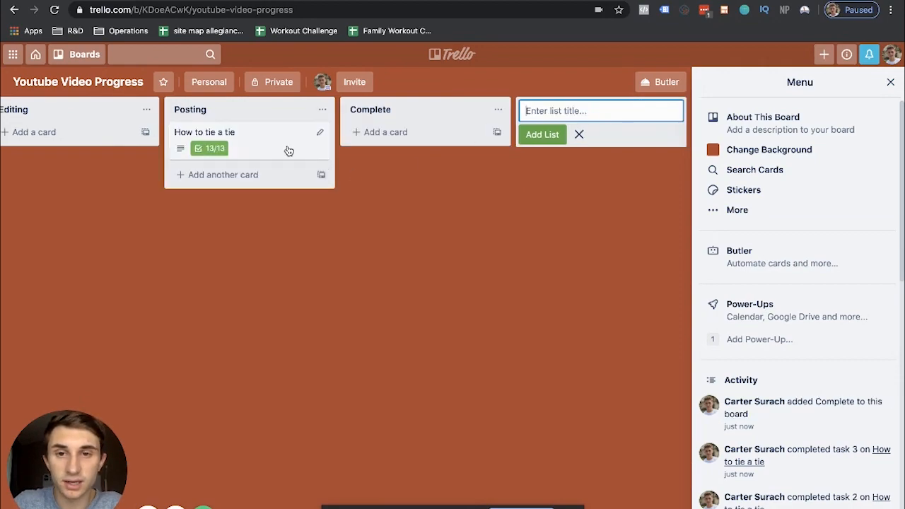
{"action": "left_click_drag", "start_coordinate": [288, 150], "coordinate": [433, 138]}
Reopen the "How to tie a tie" card and add the heading "POST REVIEW" below the outline in its description.
{"action": "left_click", "coordinate": [408, 145]}
{"action": "scroll", "coordinate": [182, 137], "scroll_direction": "down", "scroll_amount": 3}
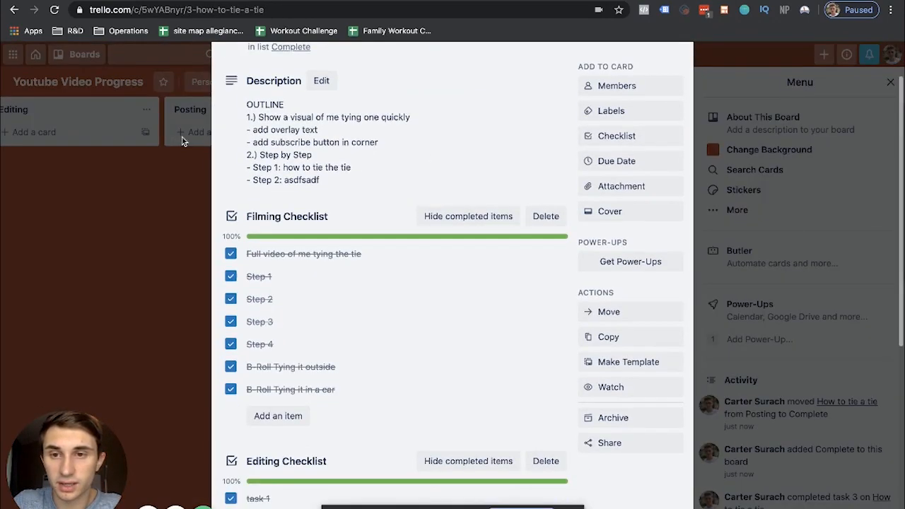
{"action": "scroll", "coordinate": [365, 236], "scroll_direction": "down", "scroll_amount": 5}
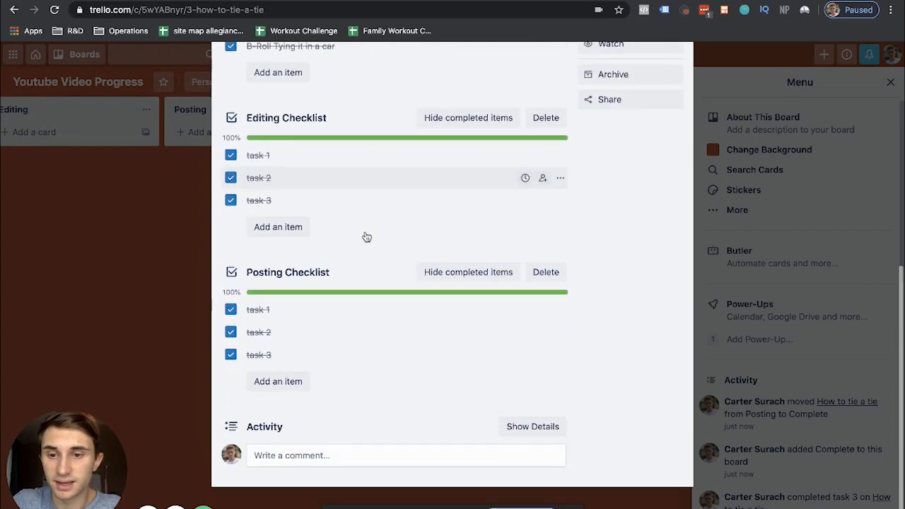
{"action": "scroll", "coordinate": [366, 236], "scroll_direction": "up", "scroll_amount": 8}
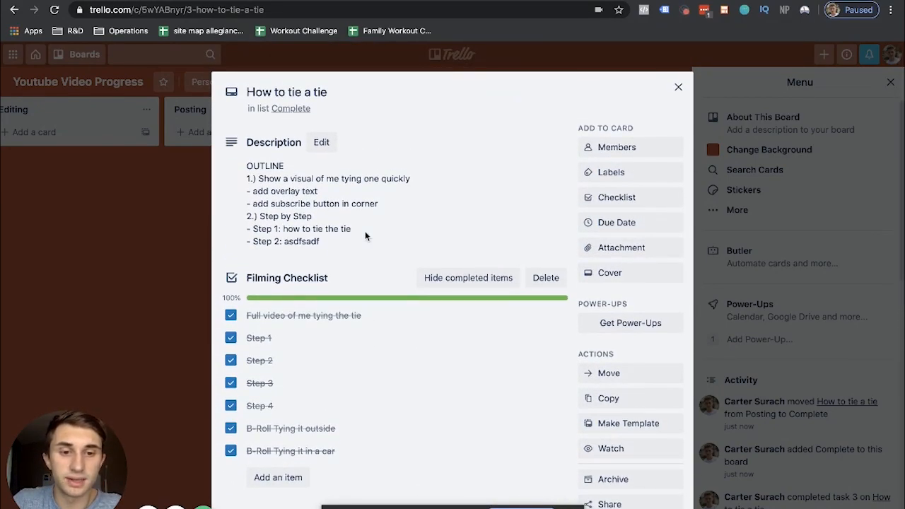
{"action": "left_click", "coordinate": [393, 214]}
{"action": "left_click", "coordinate": [375, 231]}
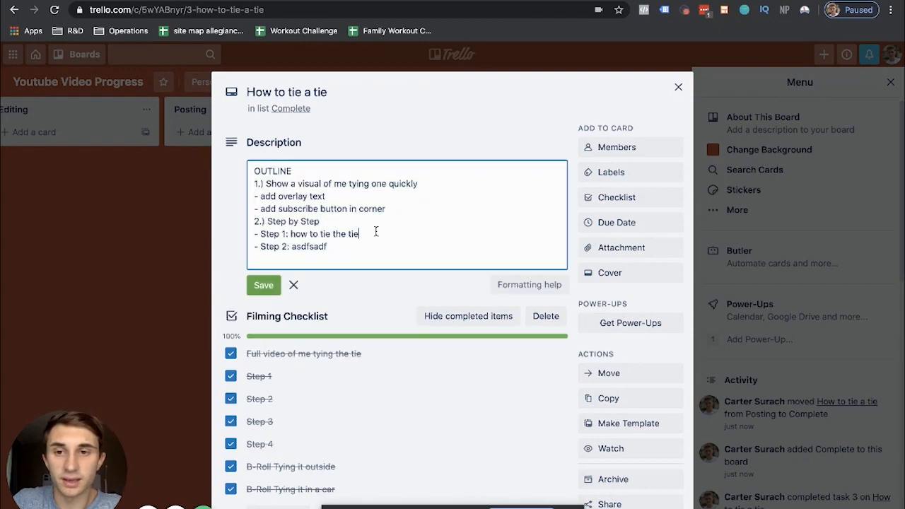
{"action": "key", "text": "Return"}
{"action": "key", "text": "Return"}
{"action": "type", "text": "POSTT"}
{"action": "key", "text": "BackSpace"}
{"action": "type", "text": "REVIEW"}
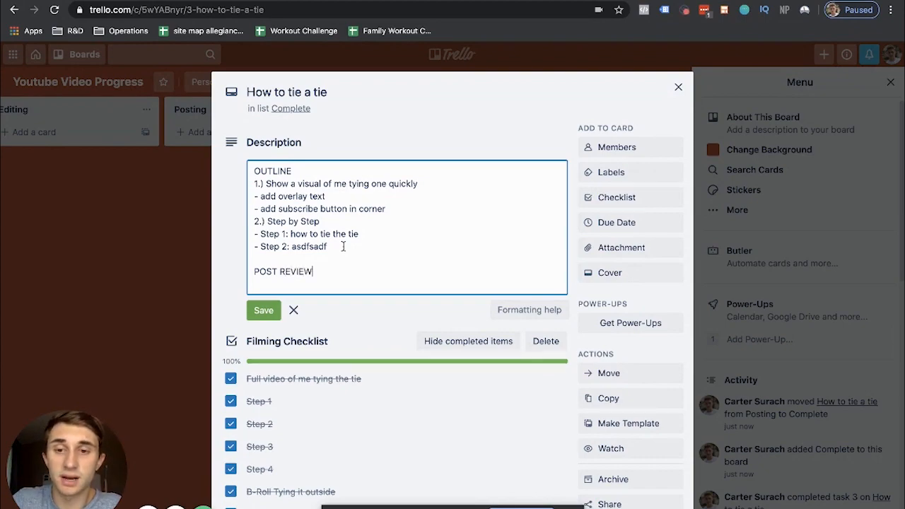
Add "*Video did well, we should make another one similar to this." under POST REVIEW, save the description and close the card.
{"action": "key", "text": "Return"}
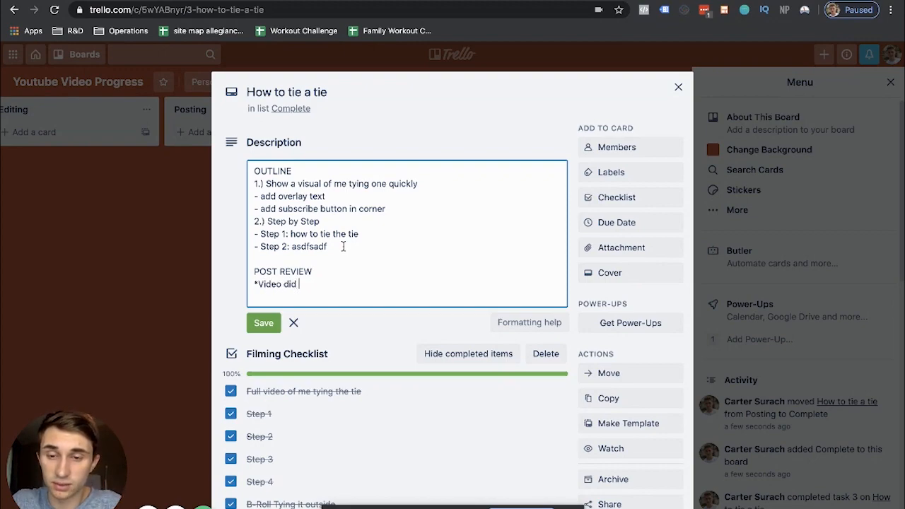
{"action": "key", "text": "BackSpace"}
{"action": "key", "text": "BackSpace"}
{"action": "key", "text": "BackSpace"}
{"action": "key", "text": "BackSpace"}
{"action": "type", "text": "ell"}
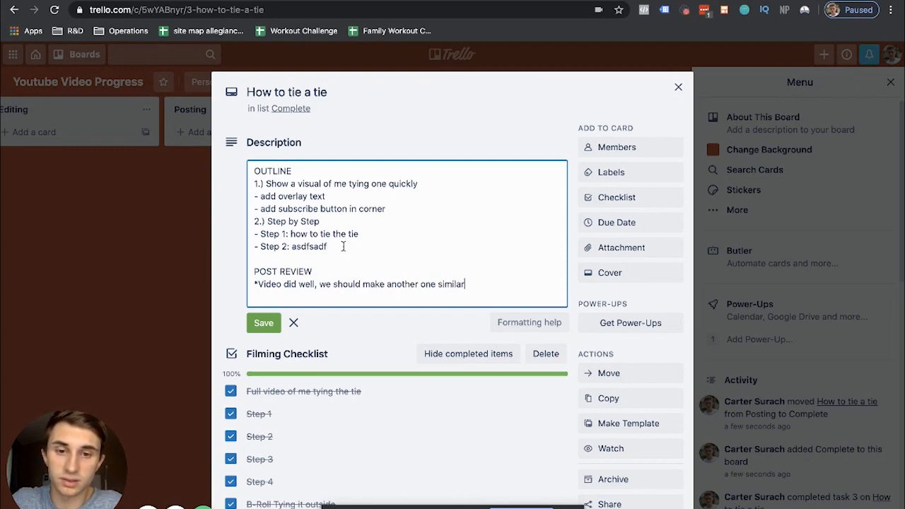
{"action": "left_click", "coordinate": [263, 323]}
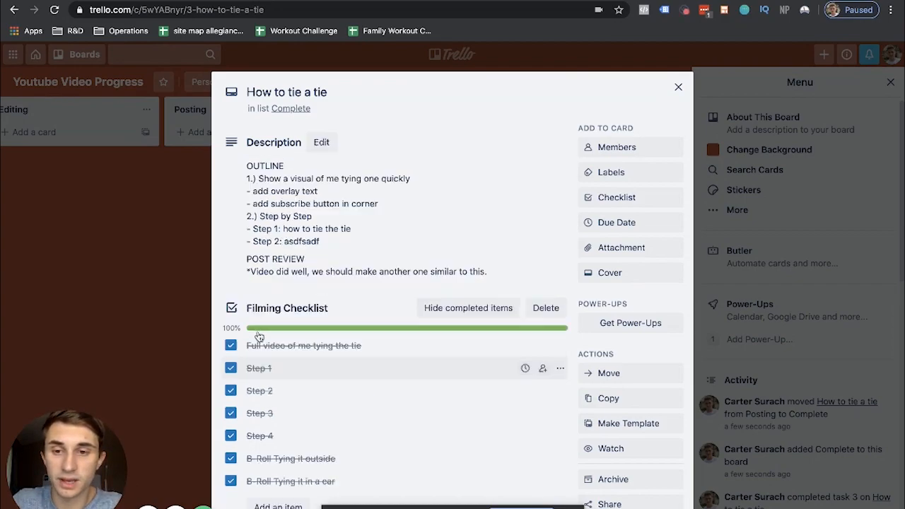
{"action": "left_click", "coordinate": [680, 91]}
{"action": "scroll", "coordinate": [626, 125], "scroll_direction": "left", "scroll_amount": 10}
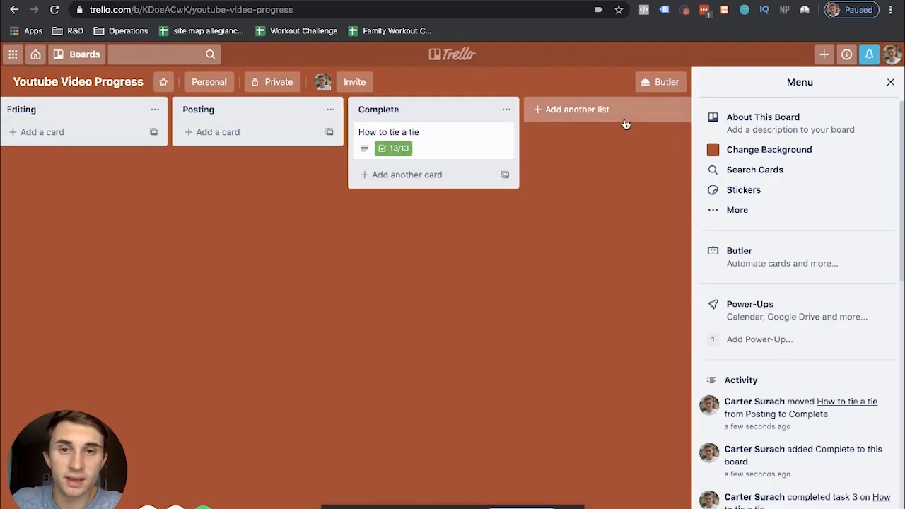
{"action": "scroll", "coordinate": [479, 118], "scroll_direction": "right", "scroll_amount": 1}
{"action": "scroll", "coordinate": [479, 118], "scroll_direction": "left", "scroll_amount": 1}
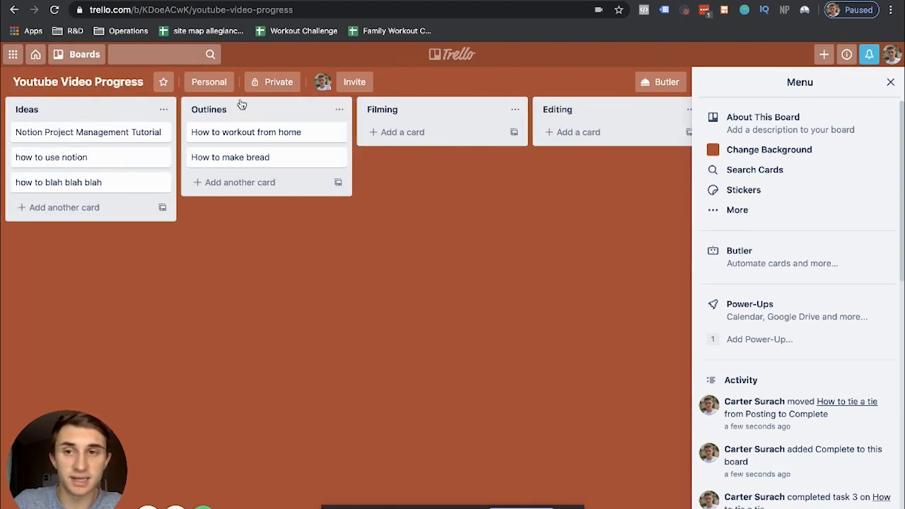
{"action": "scroll", "coordinate": [412, 100], "scroll_direction": "right", "scroll_amount": 10}
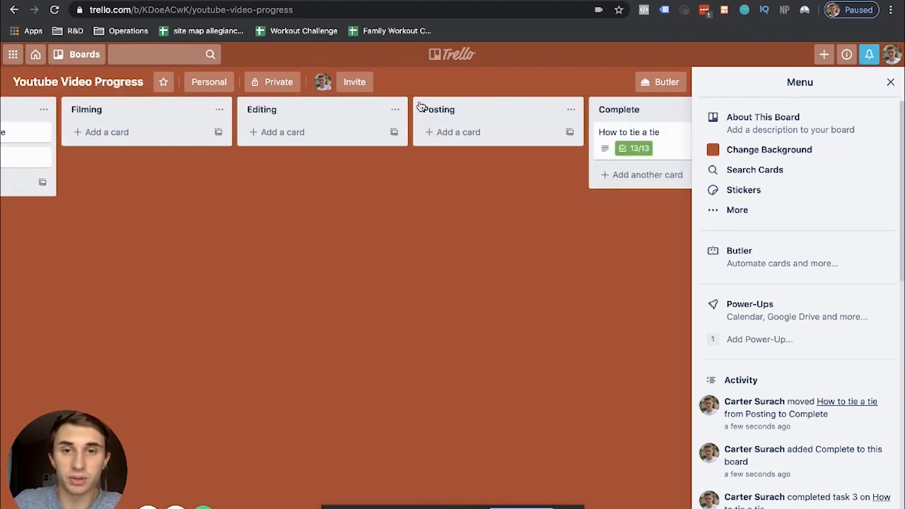
{"action": "scroll", "coordinate": [482, 104], "scroll_direction": "right", "scroll_amount": 3}
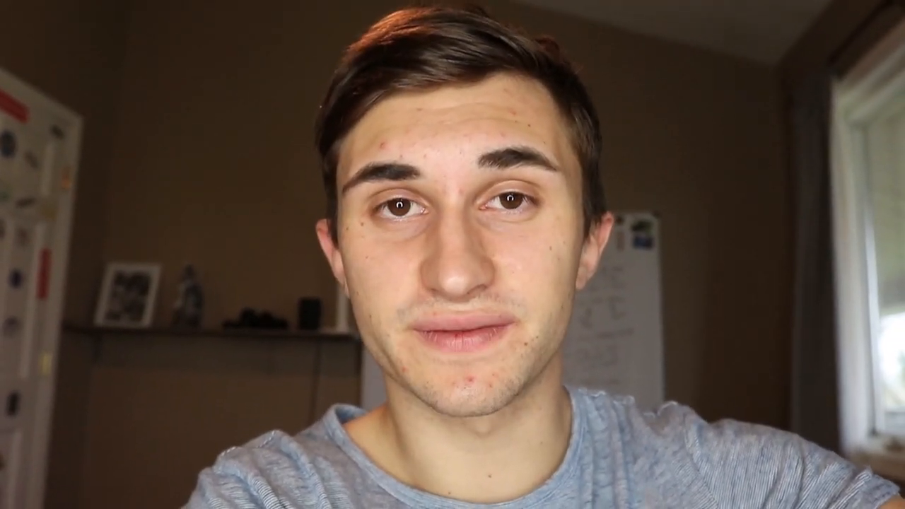